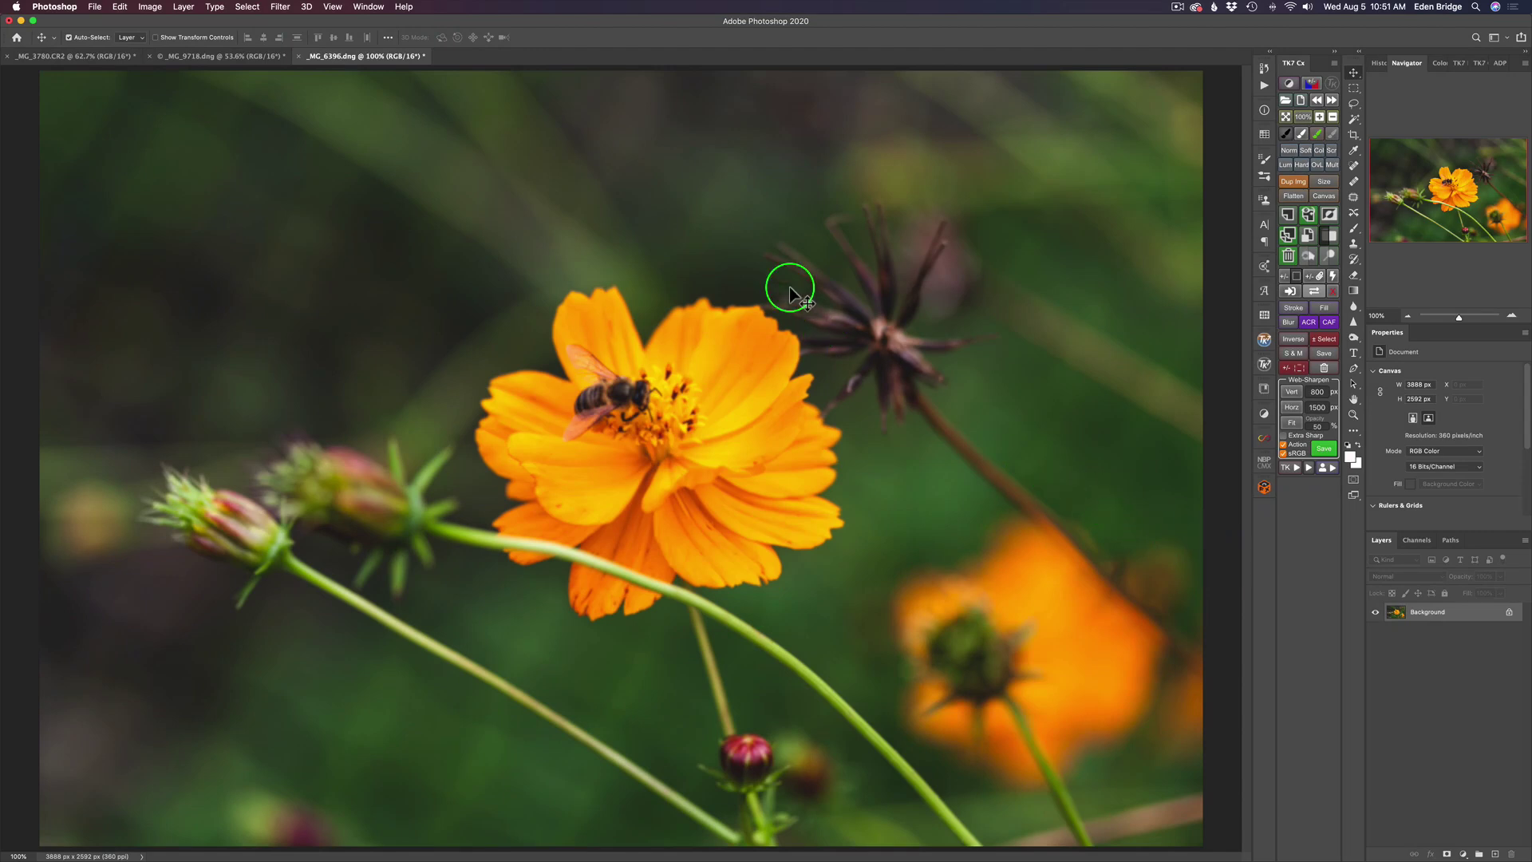
Glance at the portrait and car exhaust photos, then return to the bee photo
left_click(252, 57)
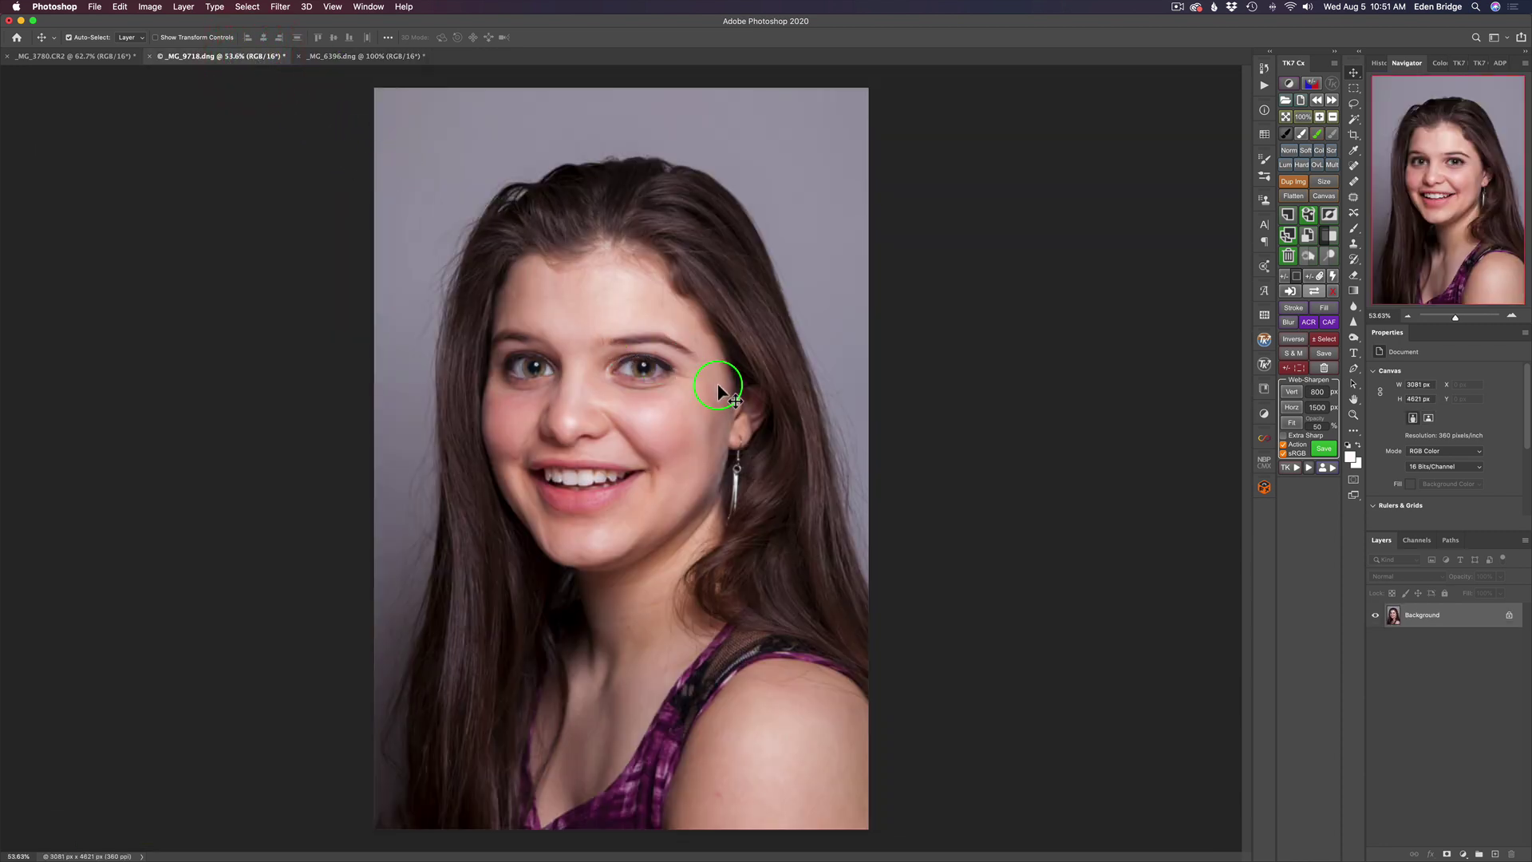
left_click(97, 57)
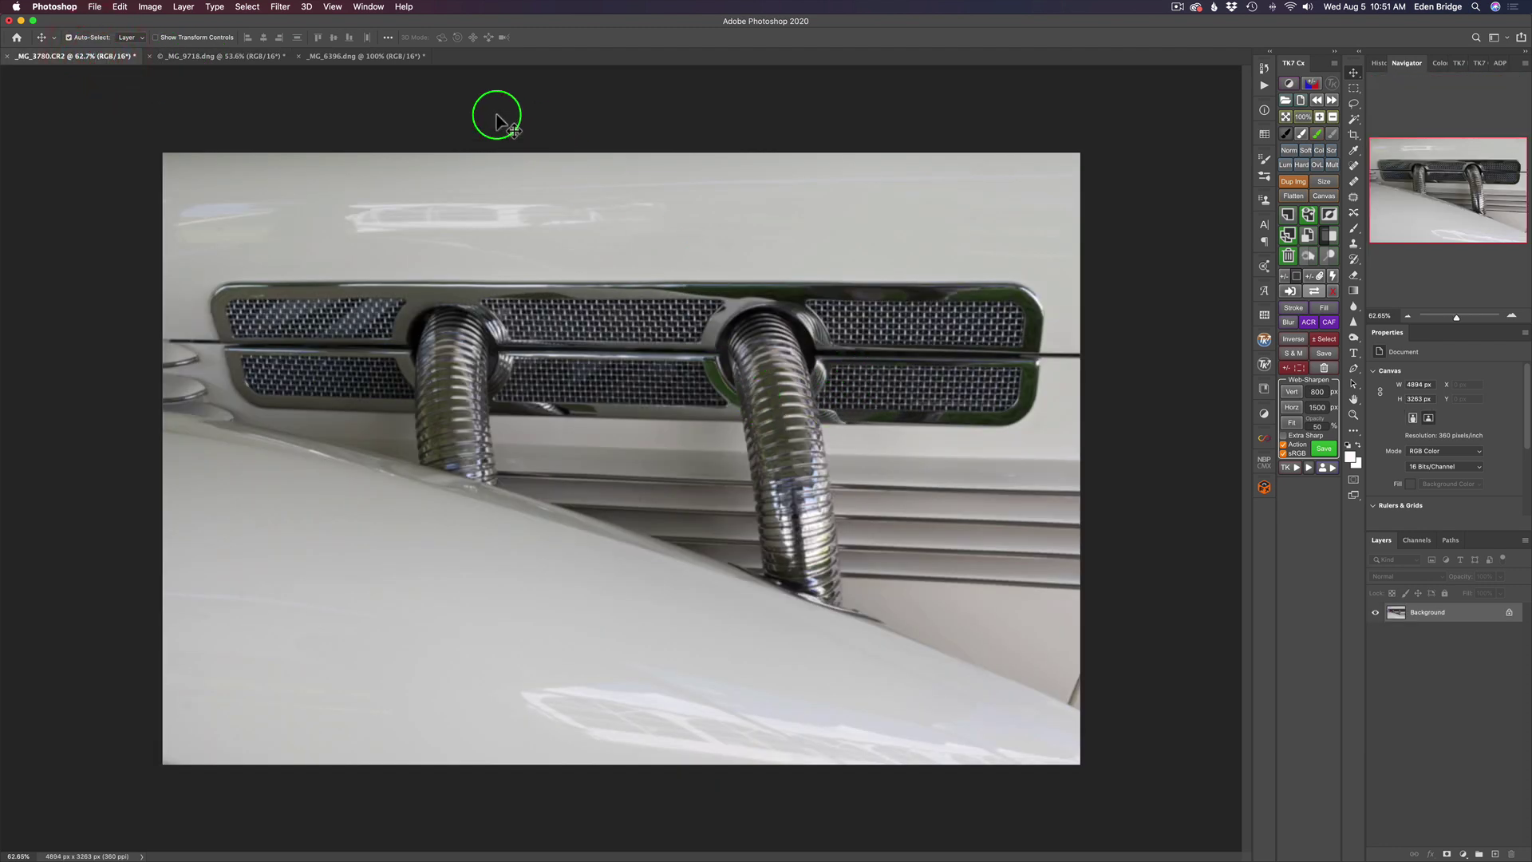
left_click(374, 56)
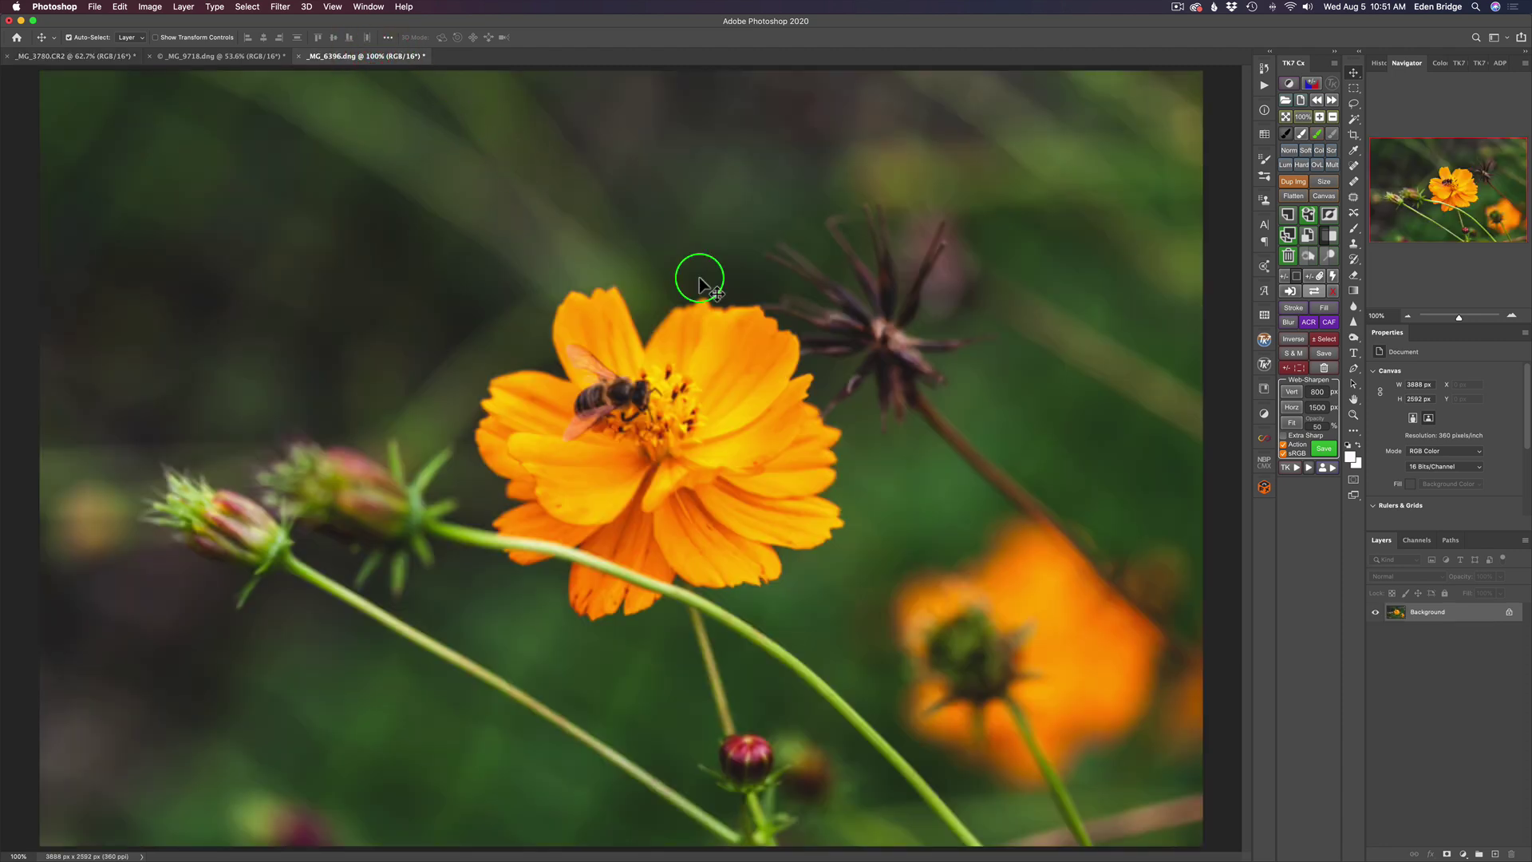
Zoom in on the bee, fit it to the screen, and duplicate Background as Layer 1
scroll(651, 442, "up", 6)
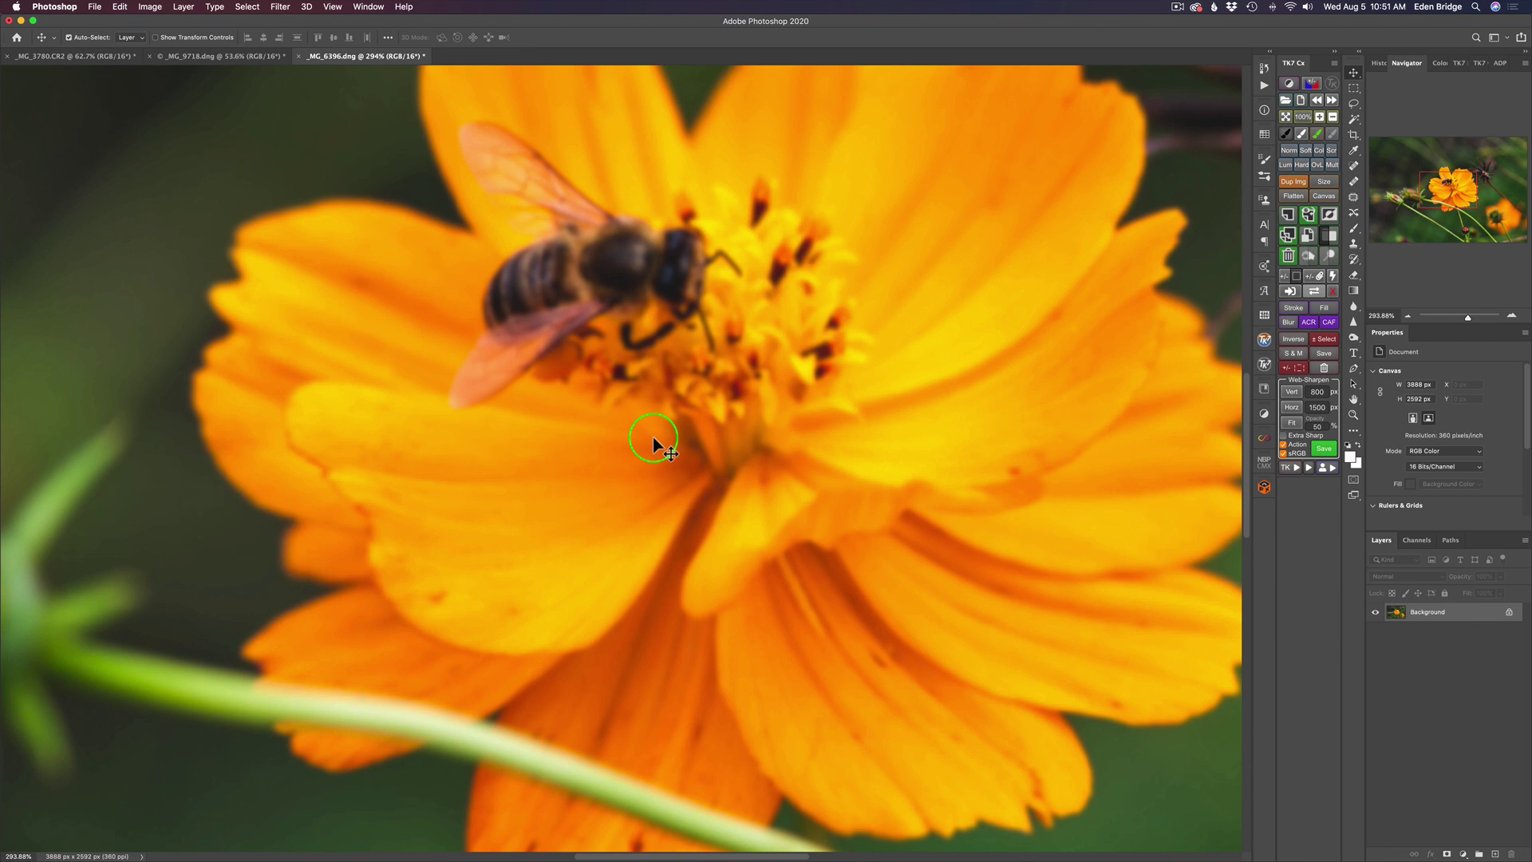
scroll(653, 437, "up", 3)
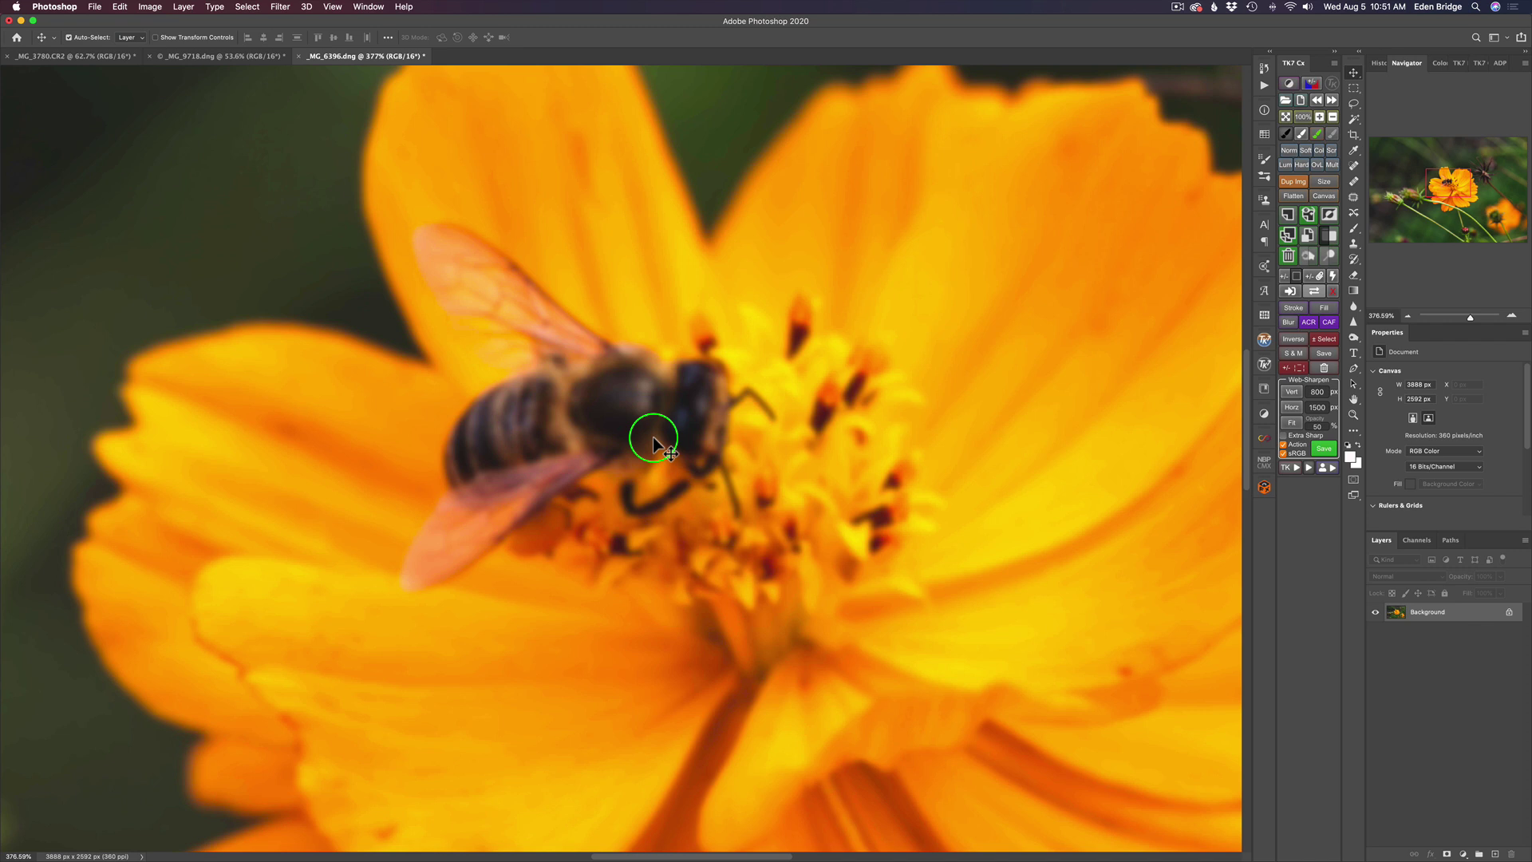
key("super+0")
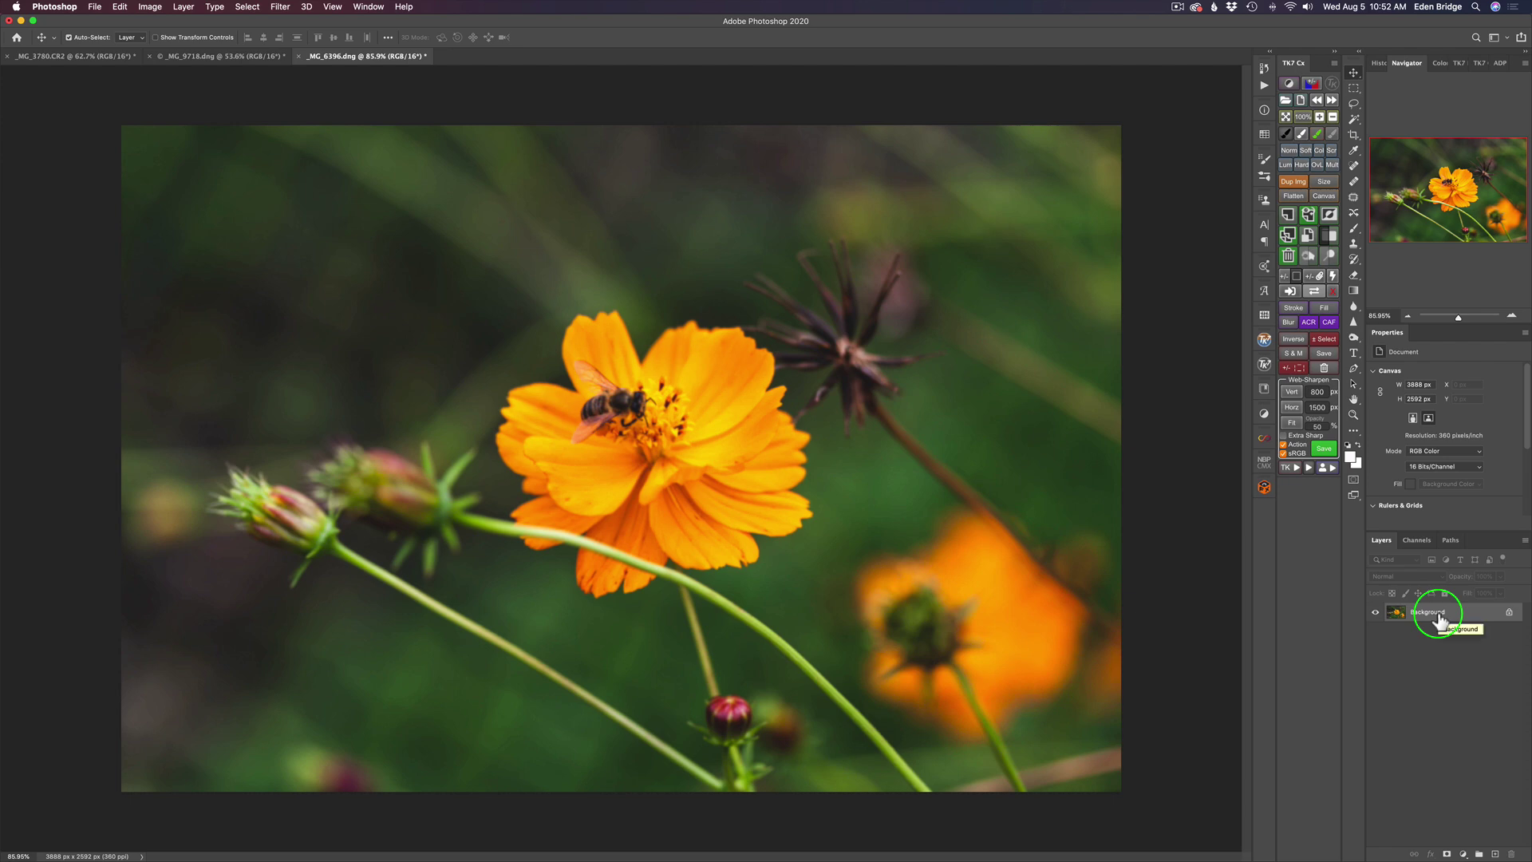
key("super+j")
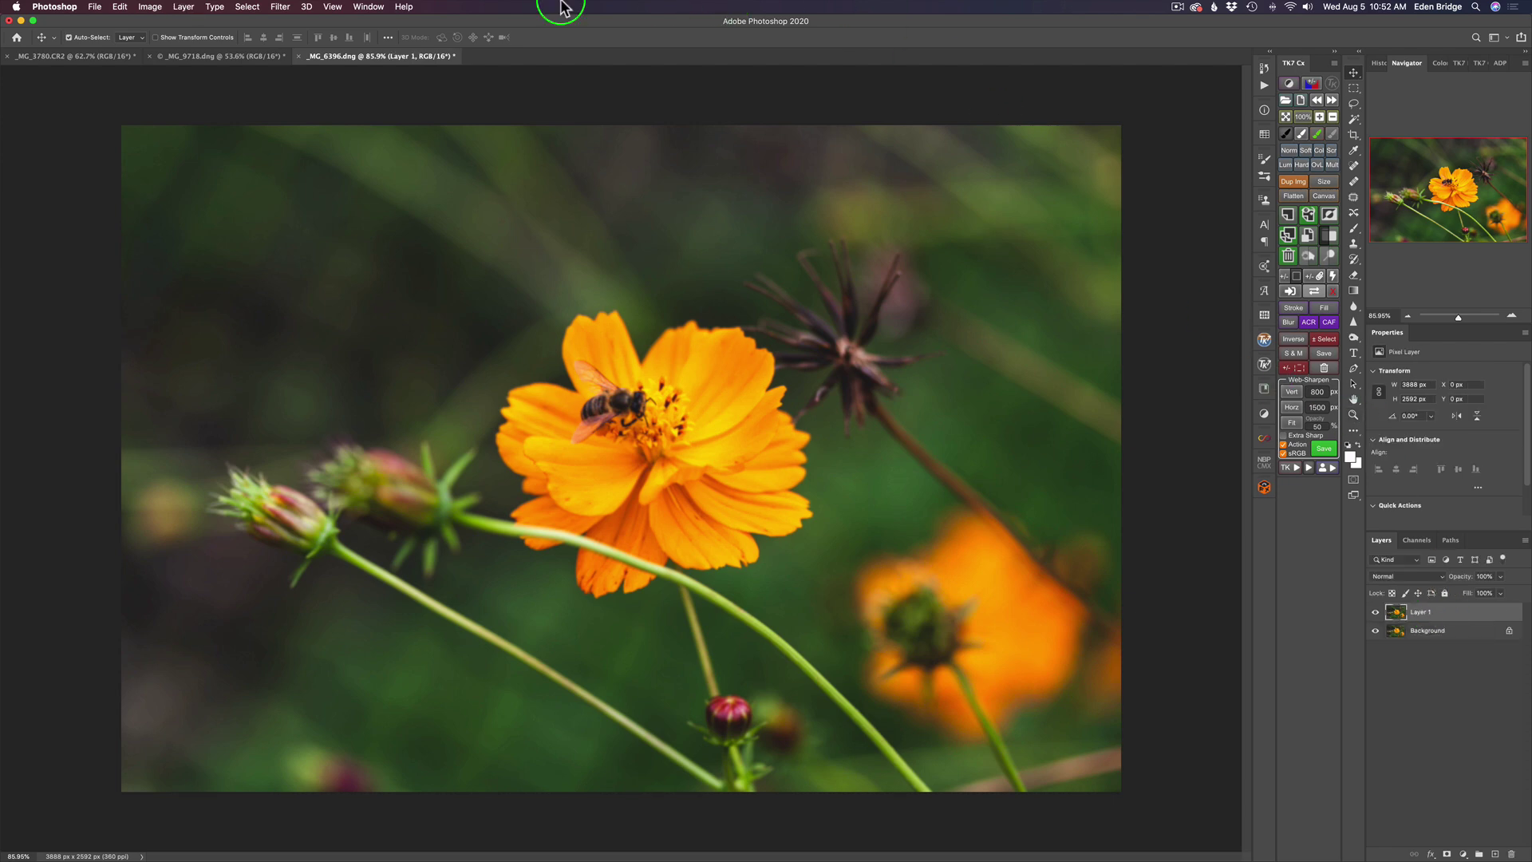
Launch Topaz Sharpen AI and auto-detect Focus mode with Sharpness 74 and Noise Suppression 4
left_click(281, 6)
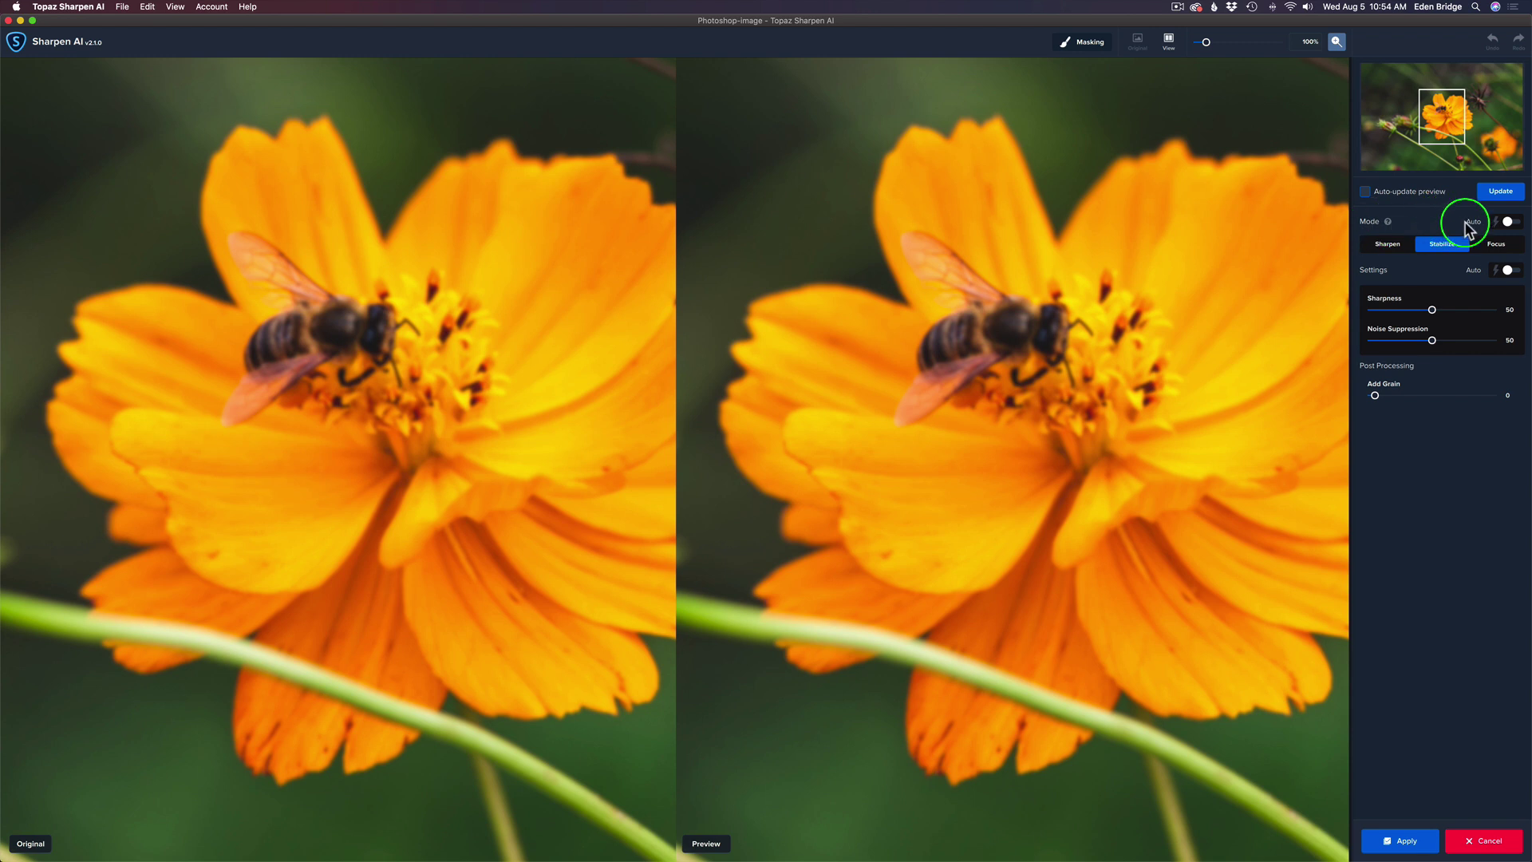
left_click(1509, 223)
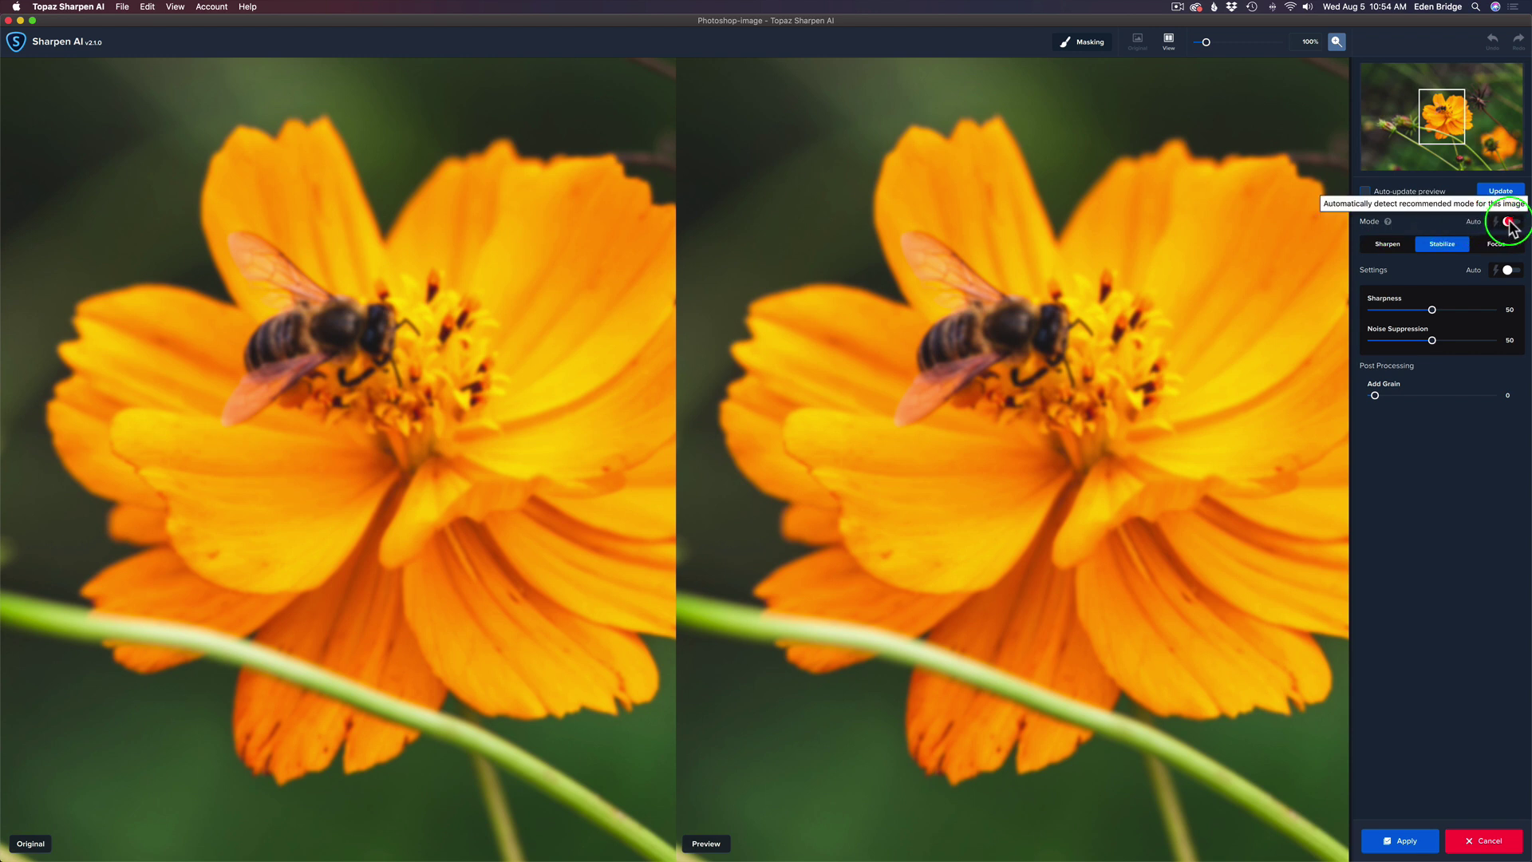
left_click(1508, 271)
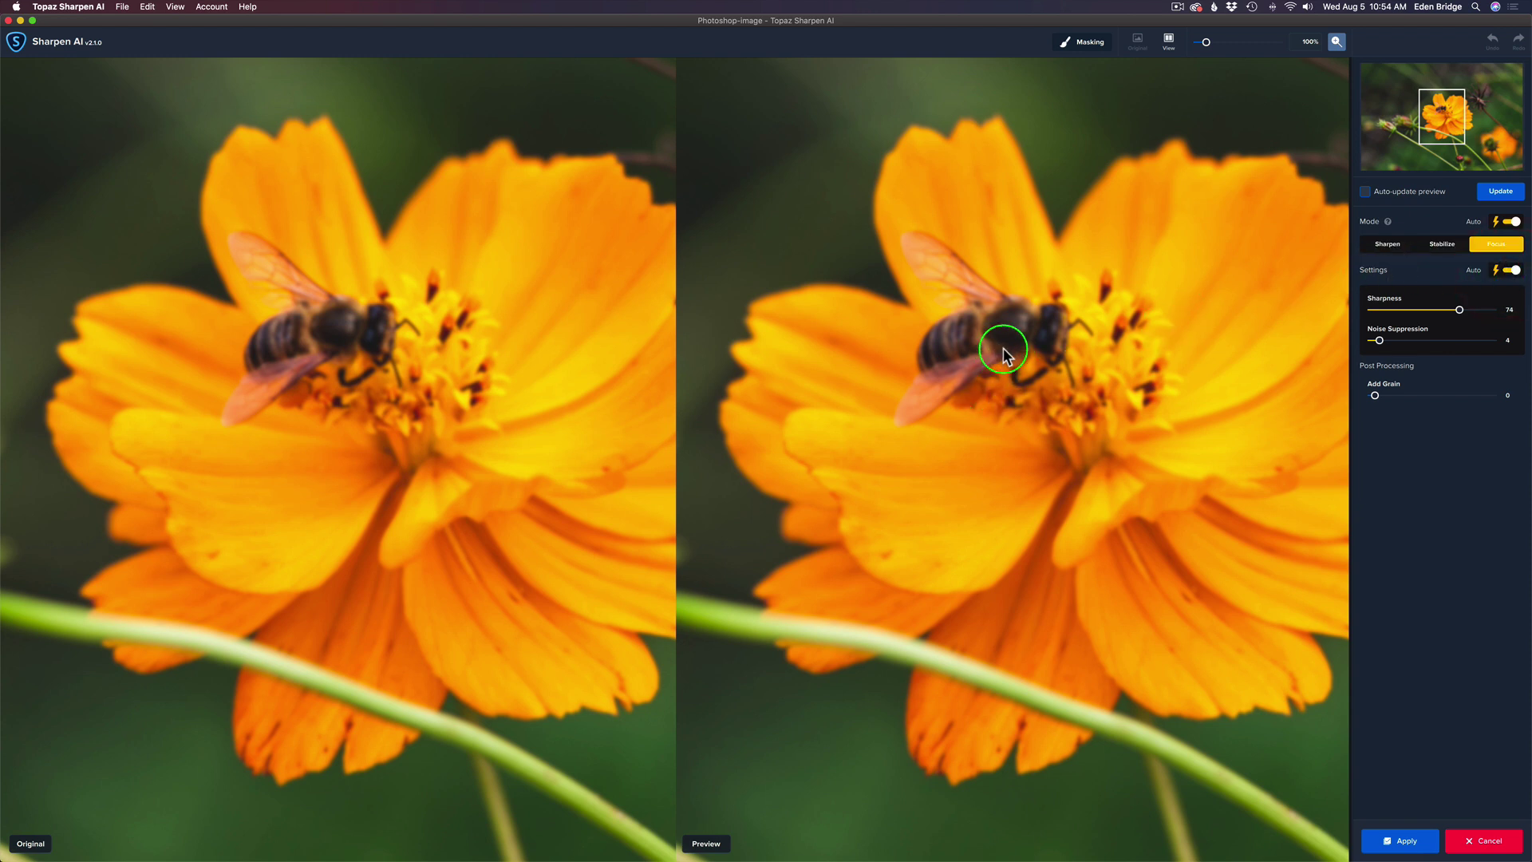
left_click(1507, 193)
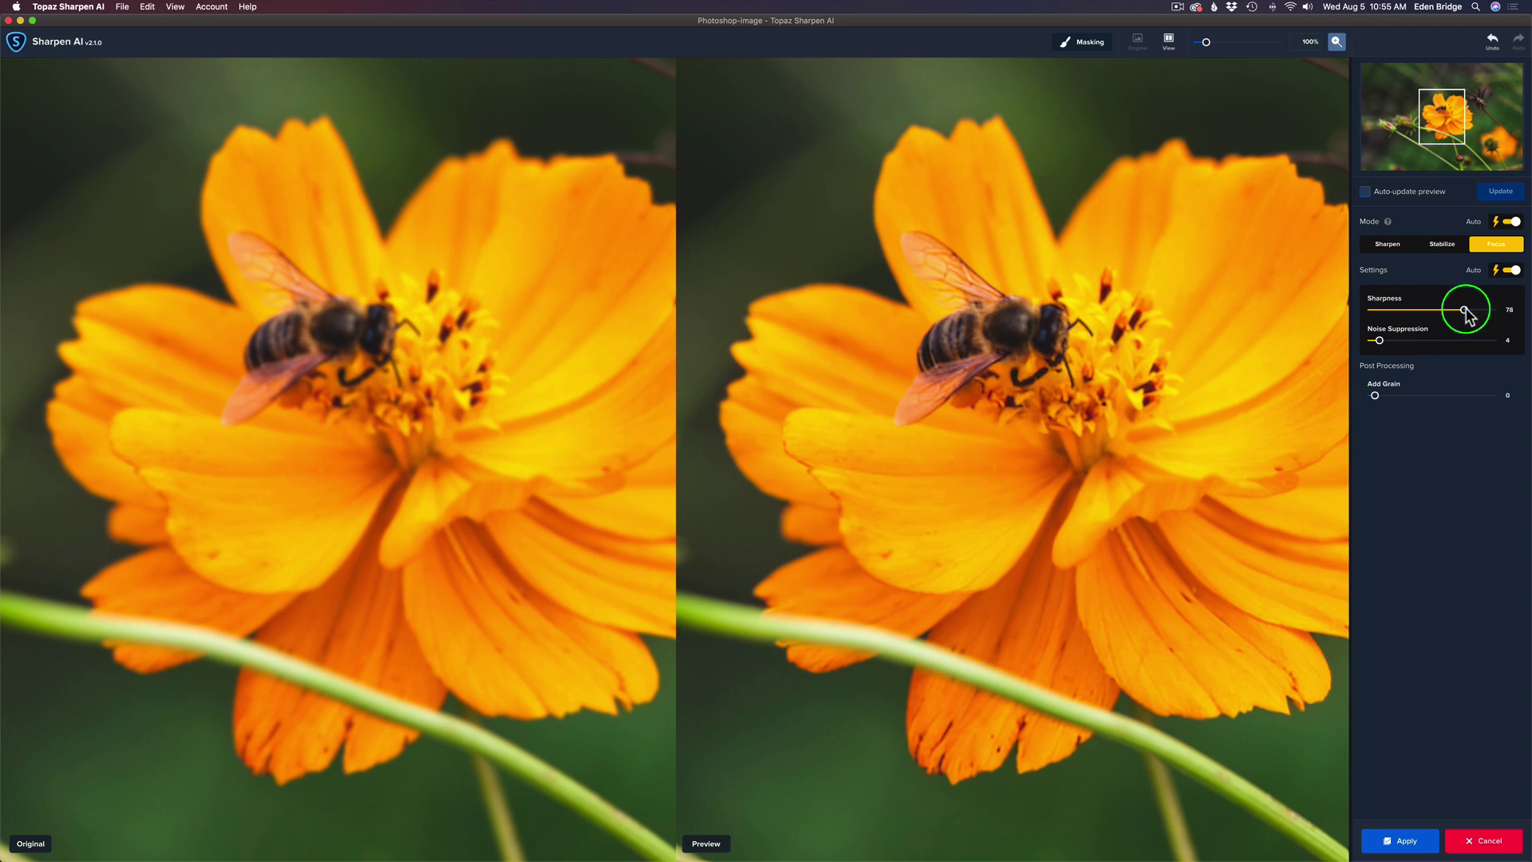
Preview Sharpness 89, then revert to the auto settings and apply the sharpening to Layer 1
left_click_drag(1471, 311, 1478, 311)
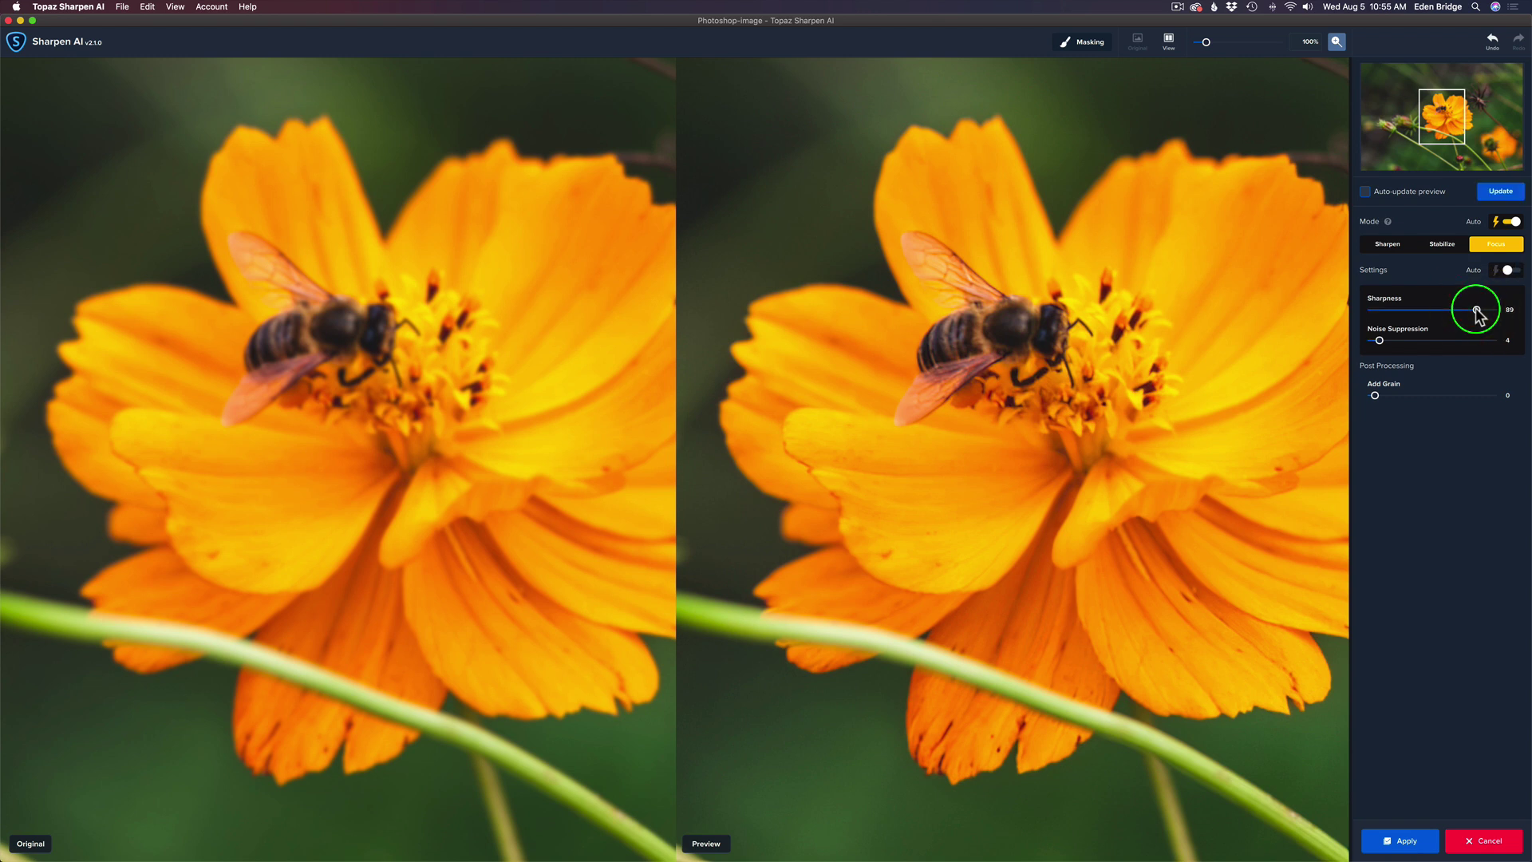
left_click(1490, 193)
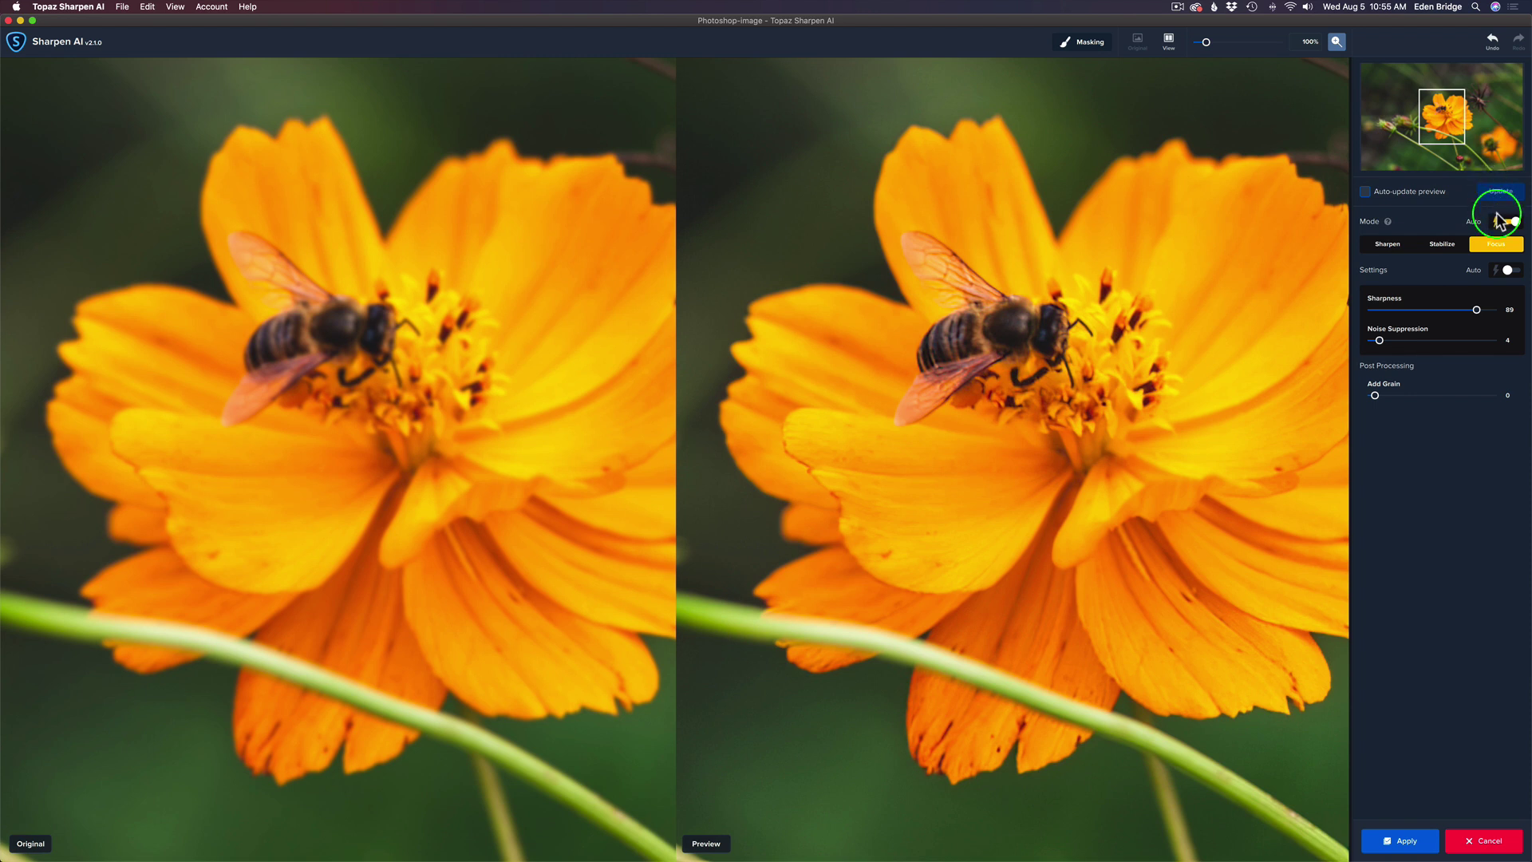
left_click(1505, 268)
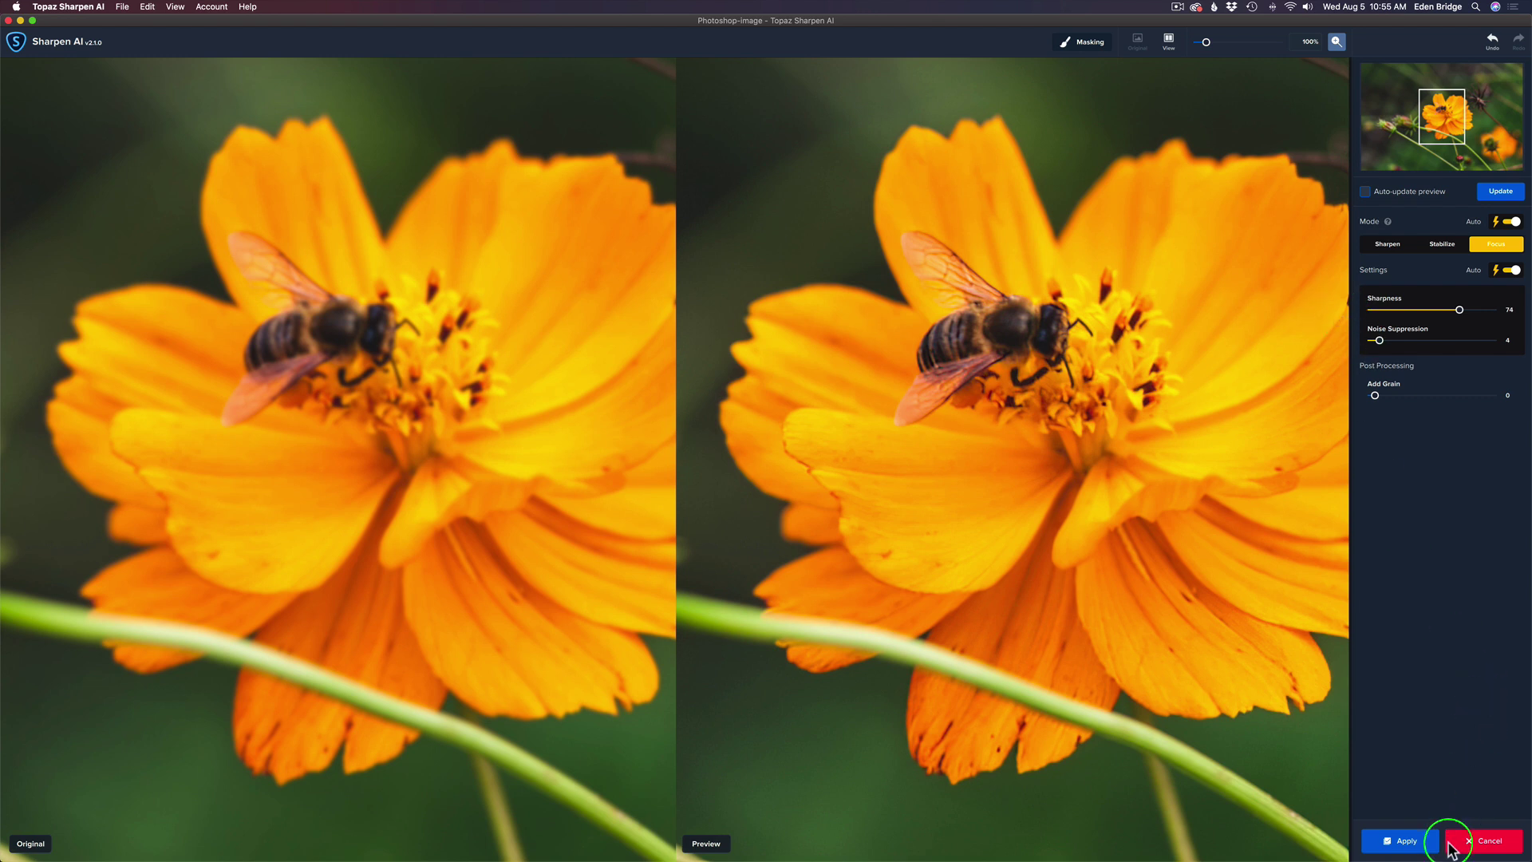
left_click(1404, 842)
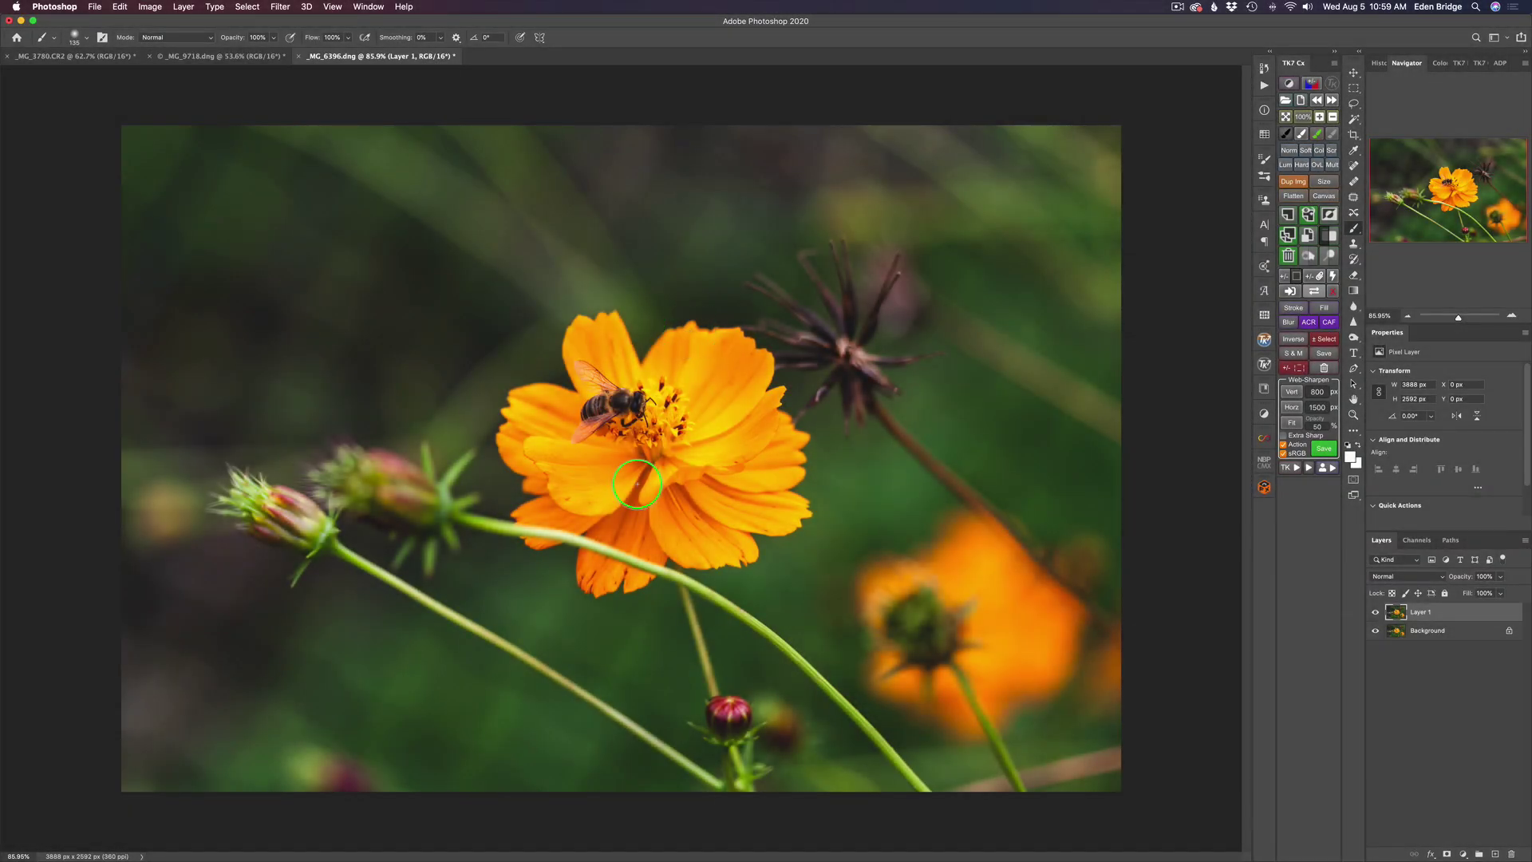
Zoom in and toggle Layer 1 off and on to compare it with the original
scroll(637, 483, "up", 5)
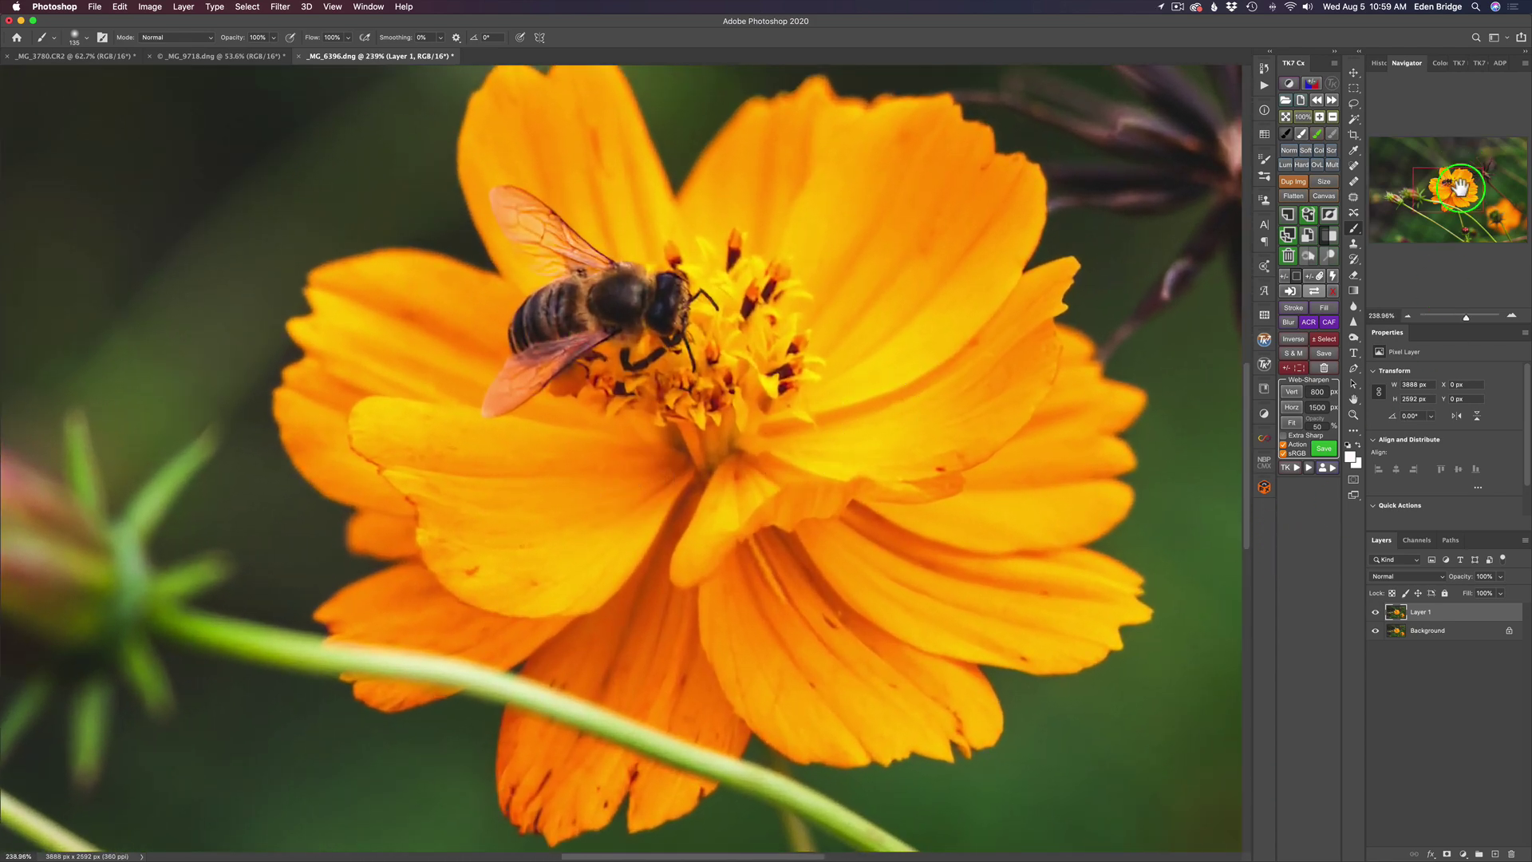
left_click(1376, 615)
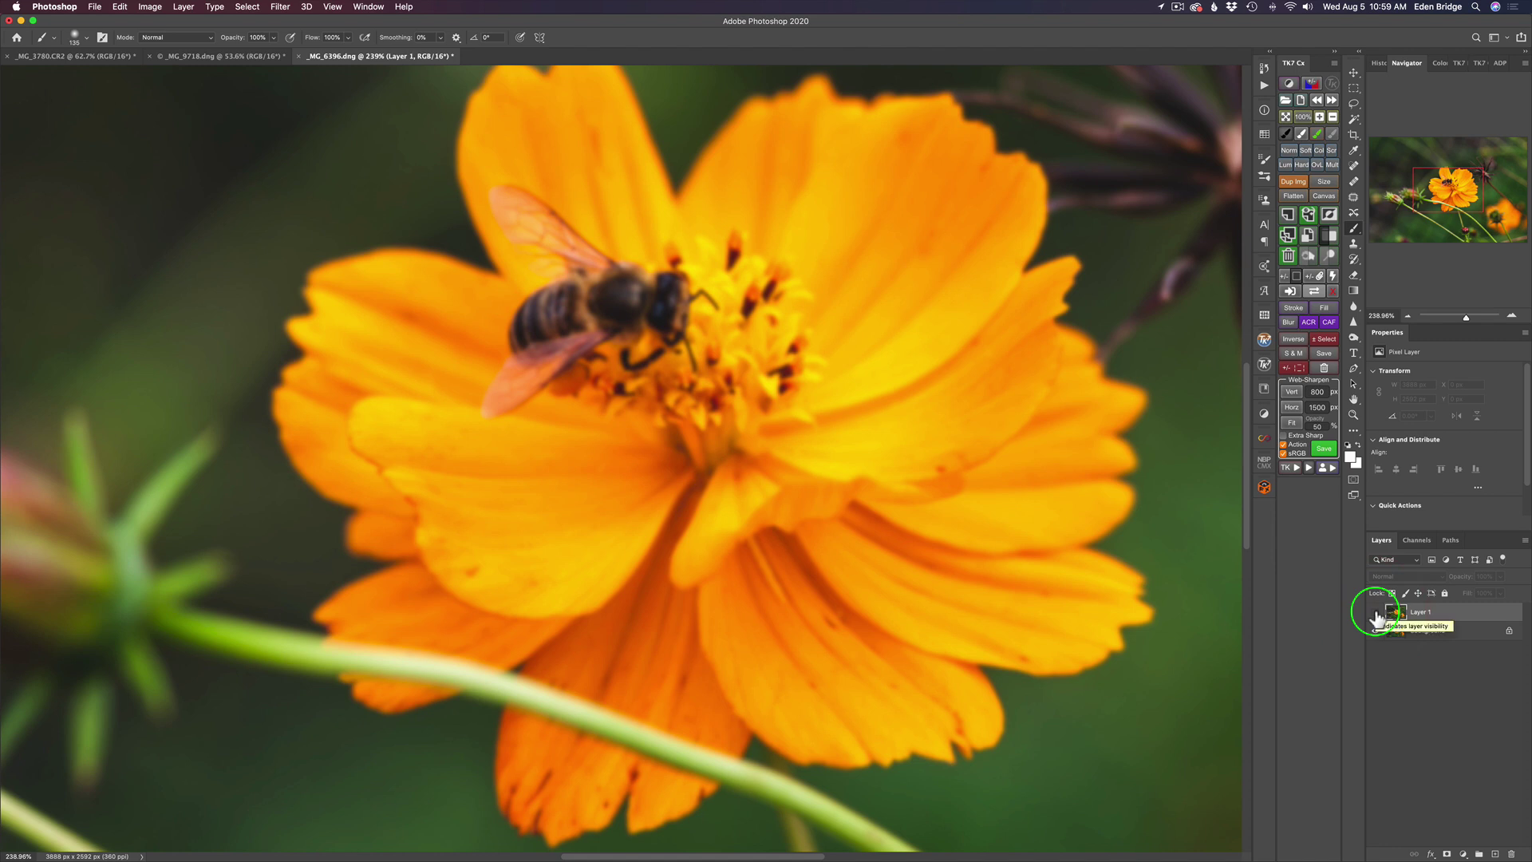
left_click(1376, 615)
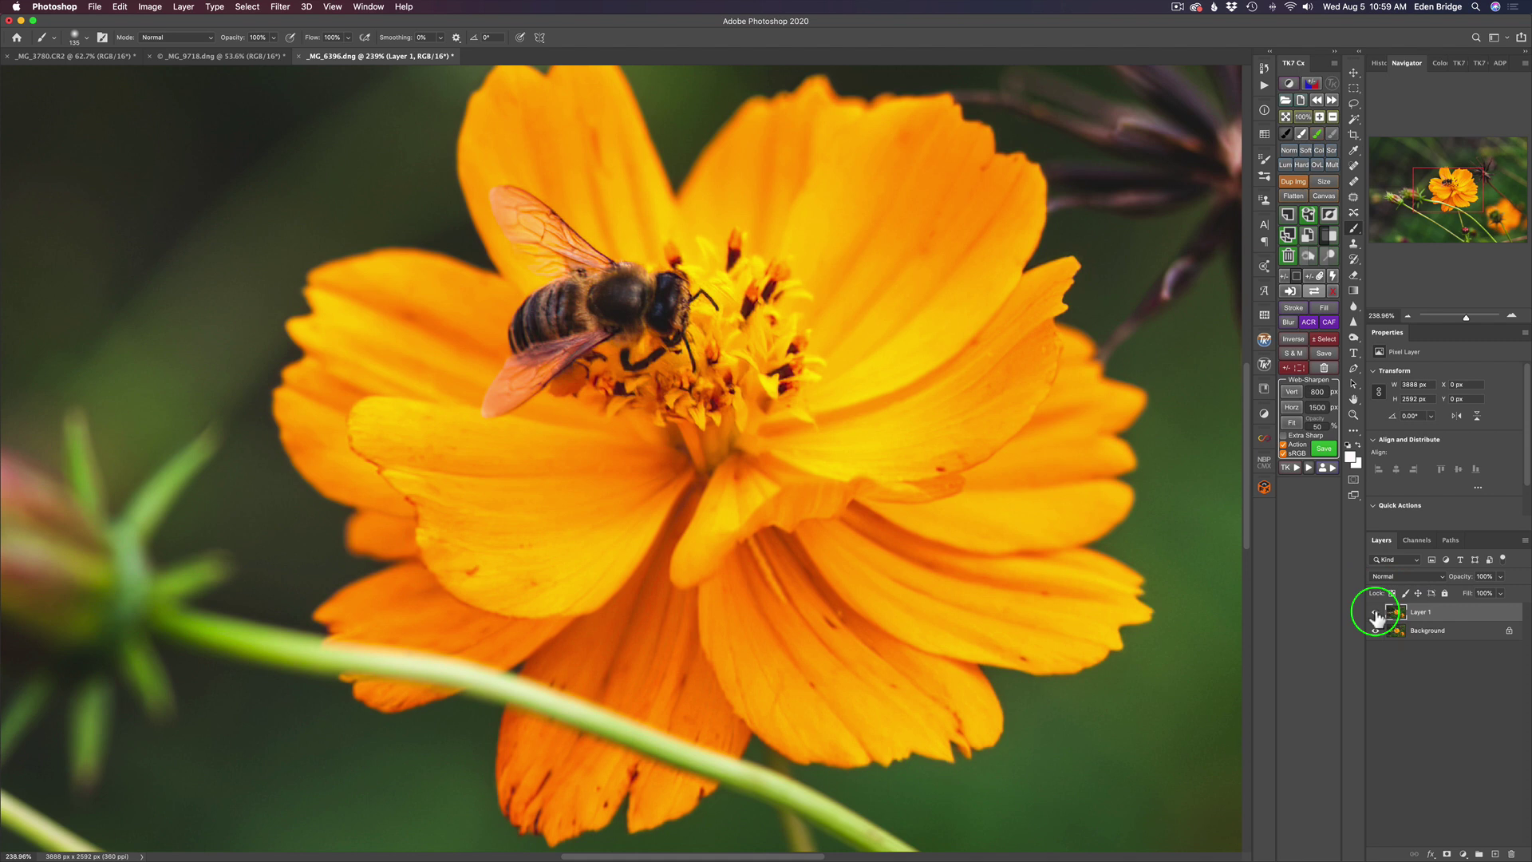
left_click(1376, 614)
left_click(1376, 615)
Fit the photo, duplicate Layer 1 as Layer 1 copy, and launch Topaz Sharpen AI on it
key("super+0")
key("super+minus")
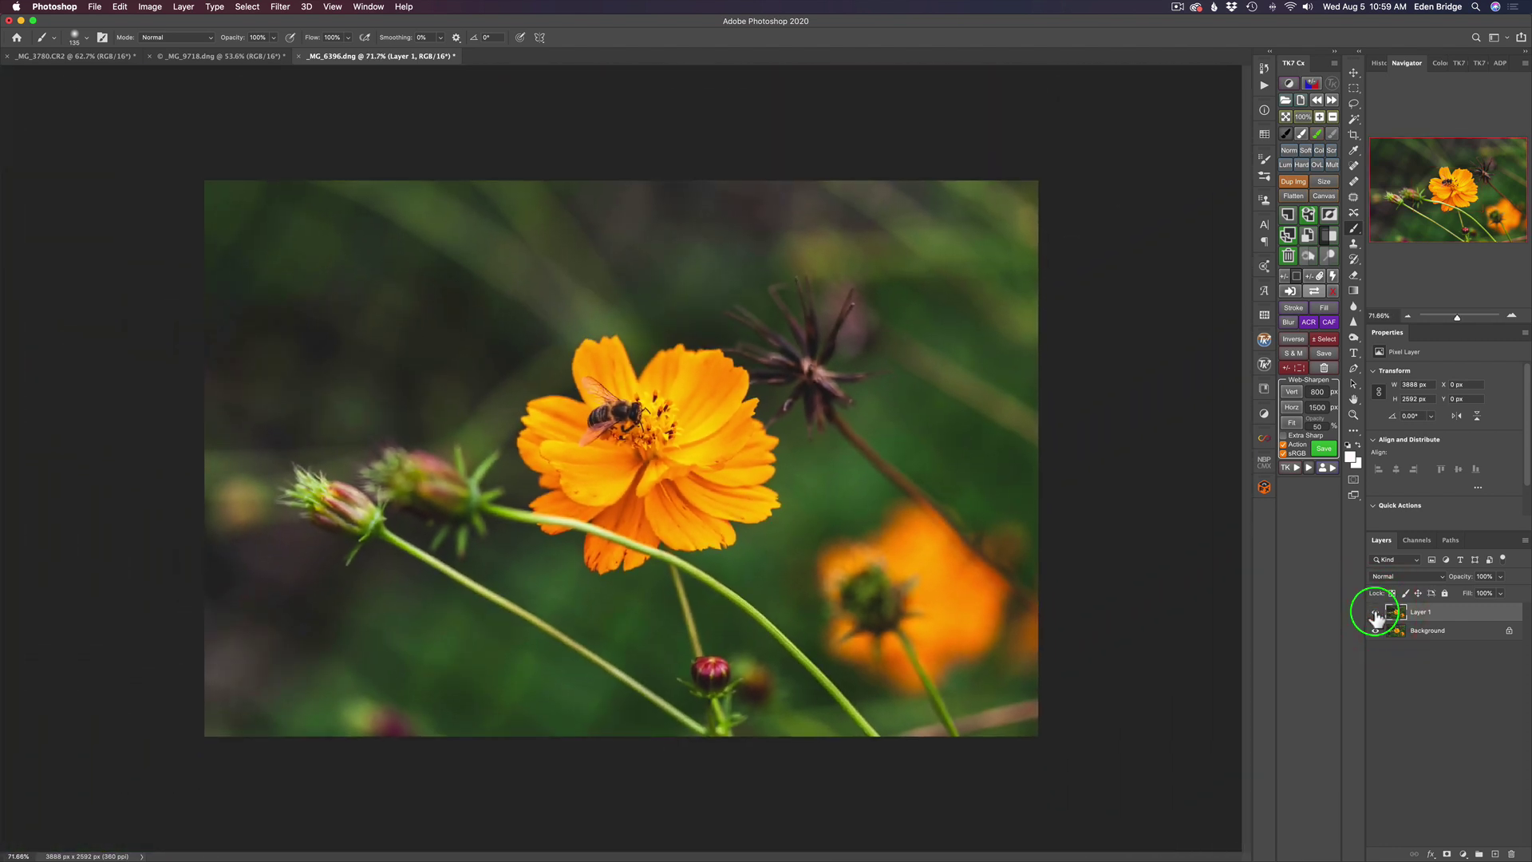
key("super+j")
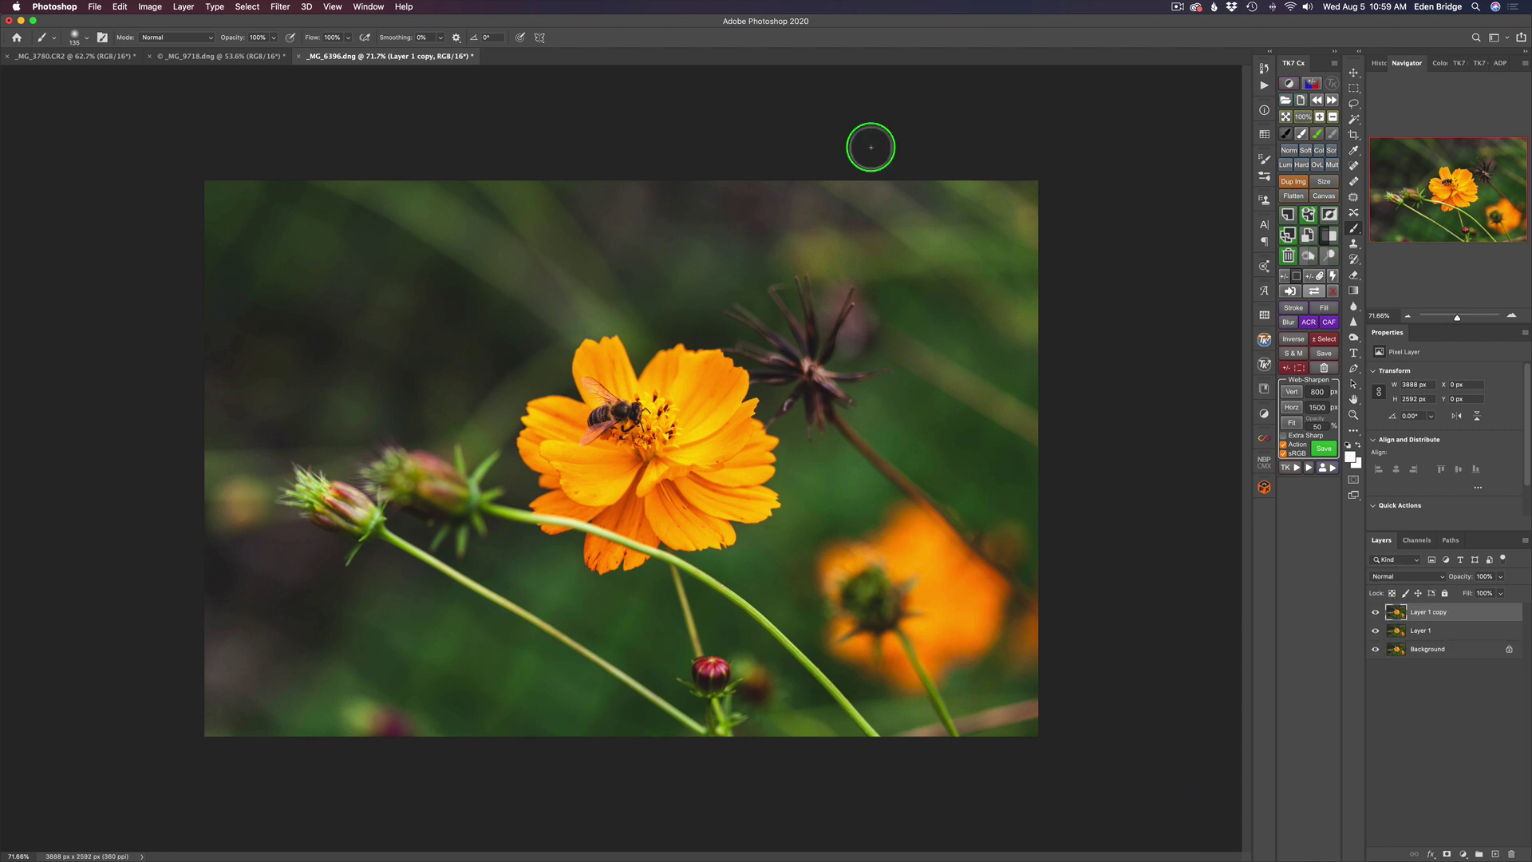
left_click(280, 8)
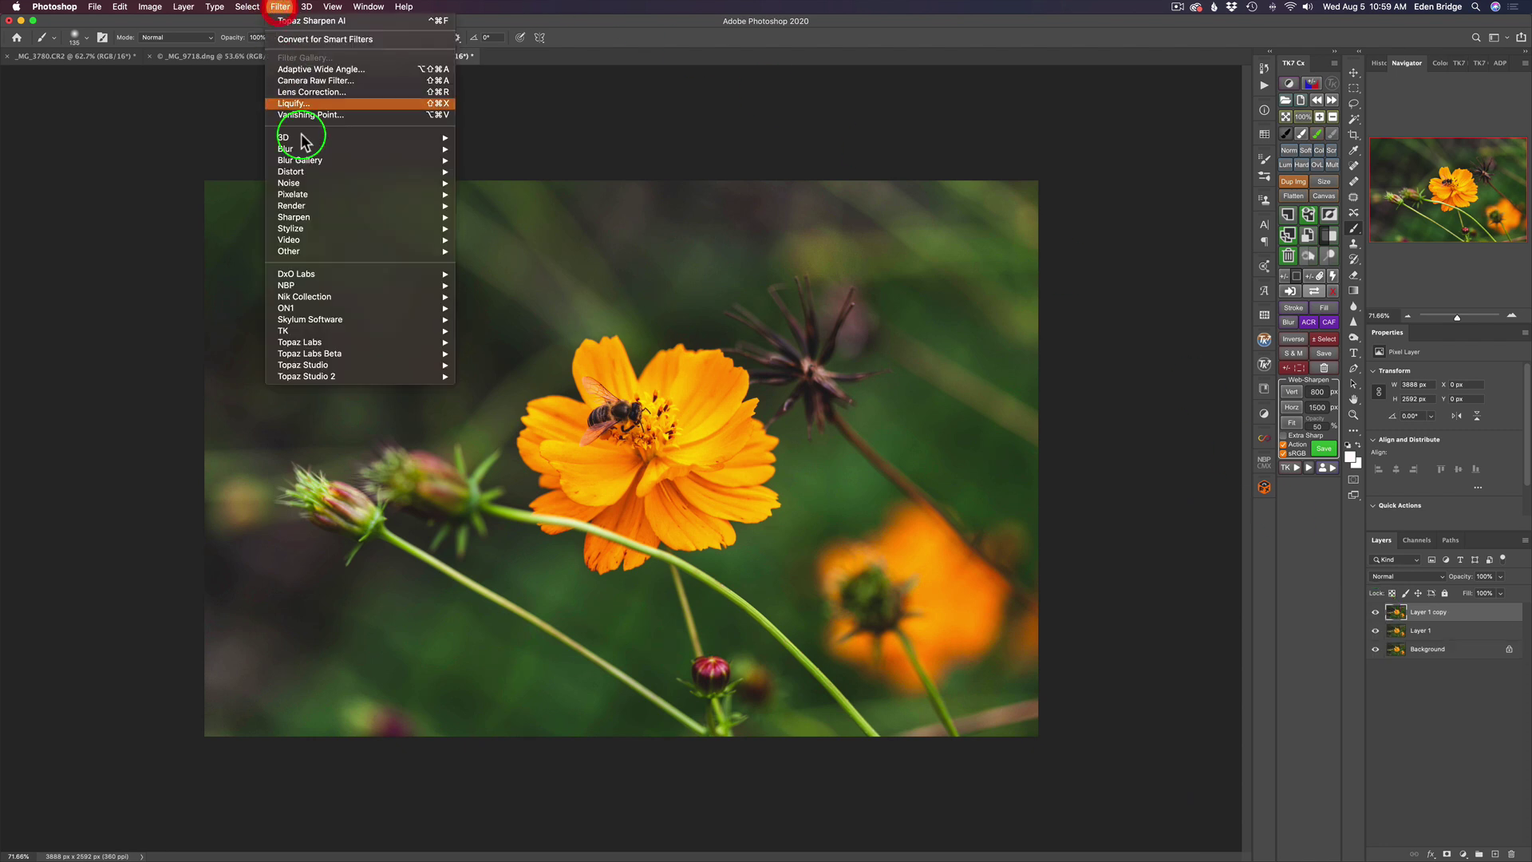
mouse_move(355, 330)
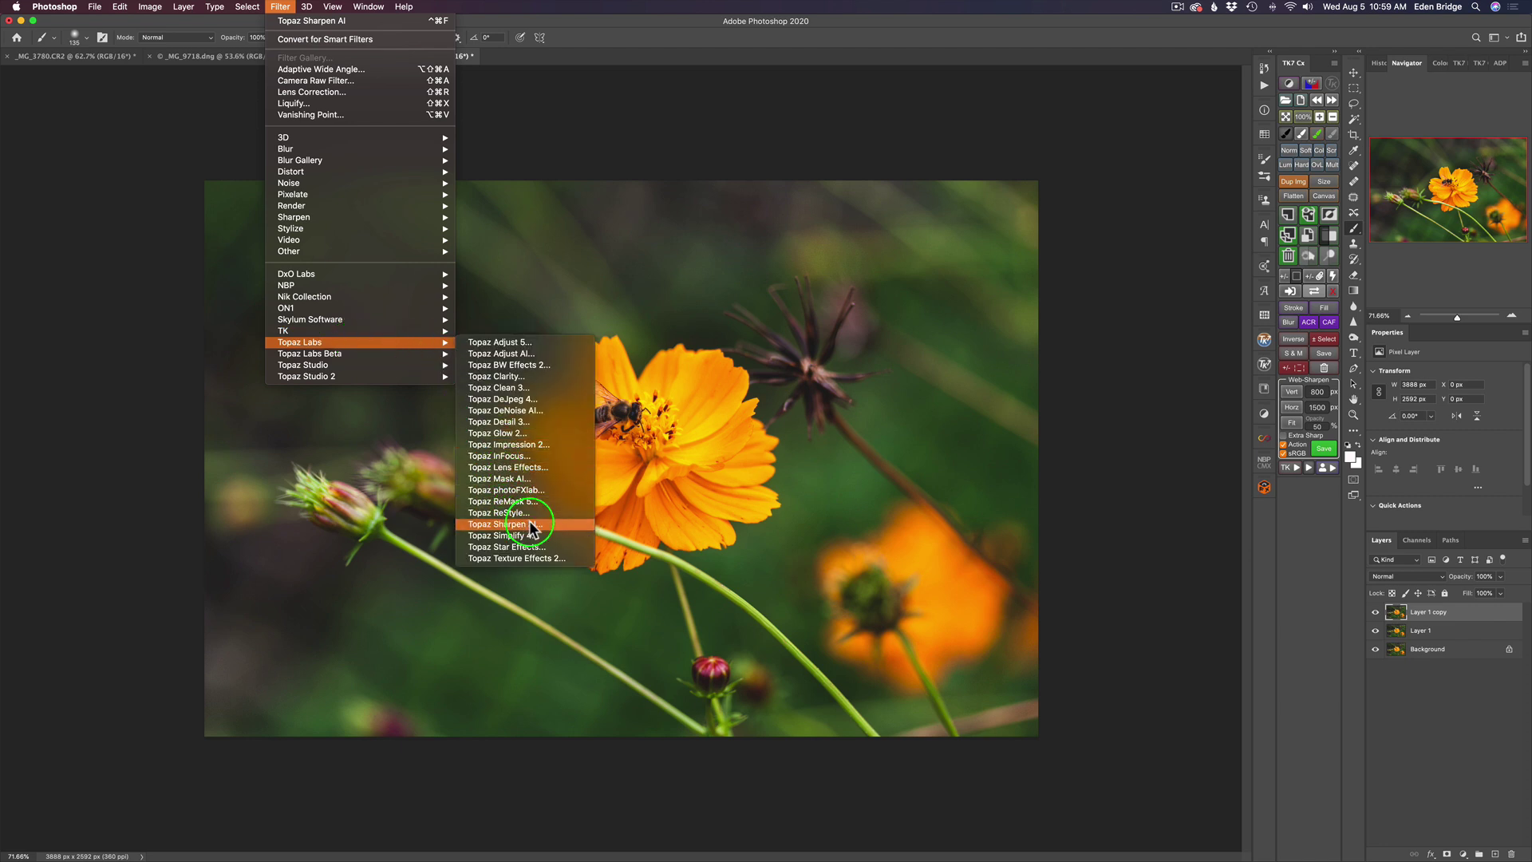
left_click(529, 525)
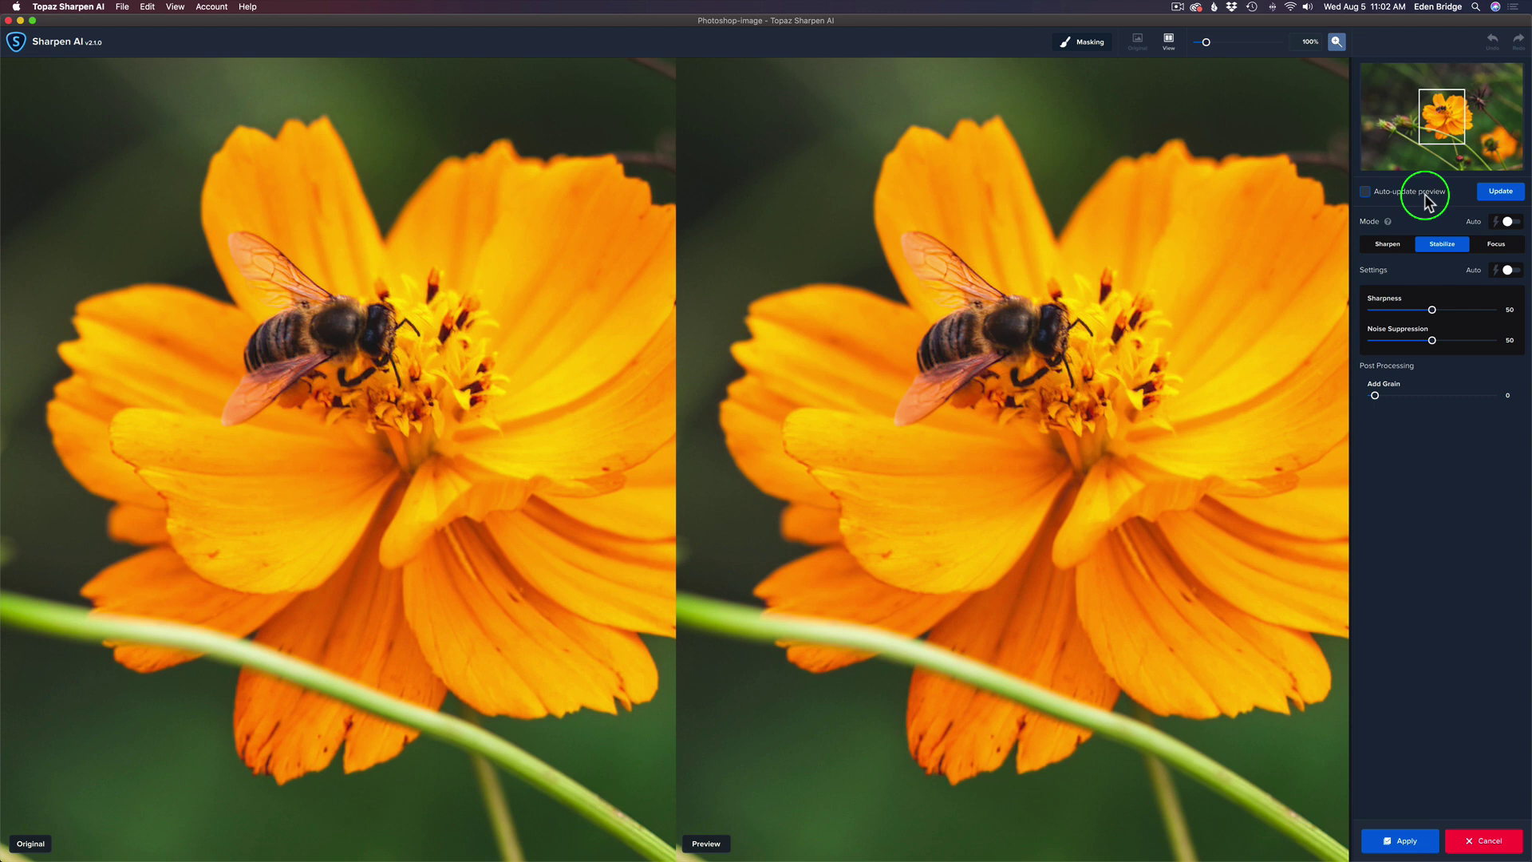
Auto-detect Stabilize settings, then lower Sharpness from 65 to 58 with Noise Suppression 13 and refresh the preview
left_click(1507, 223)
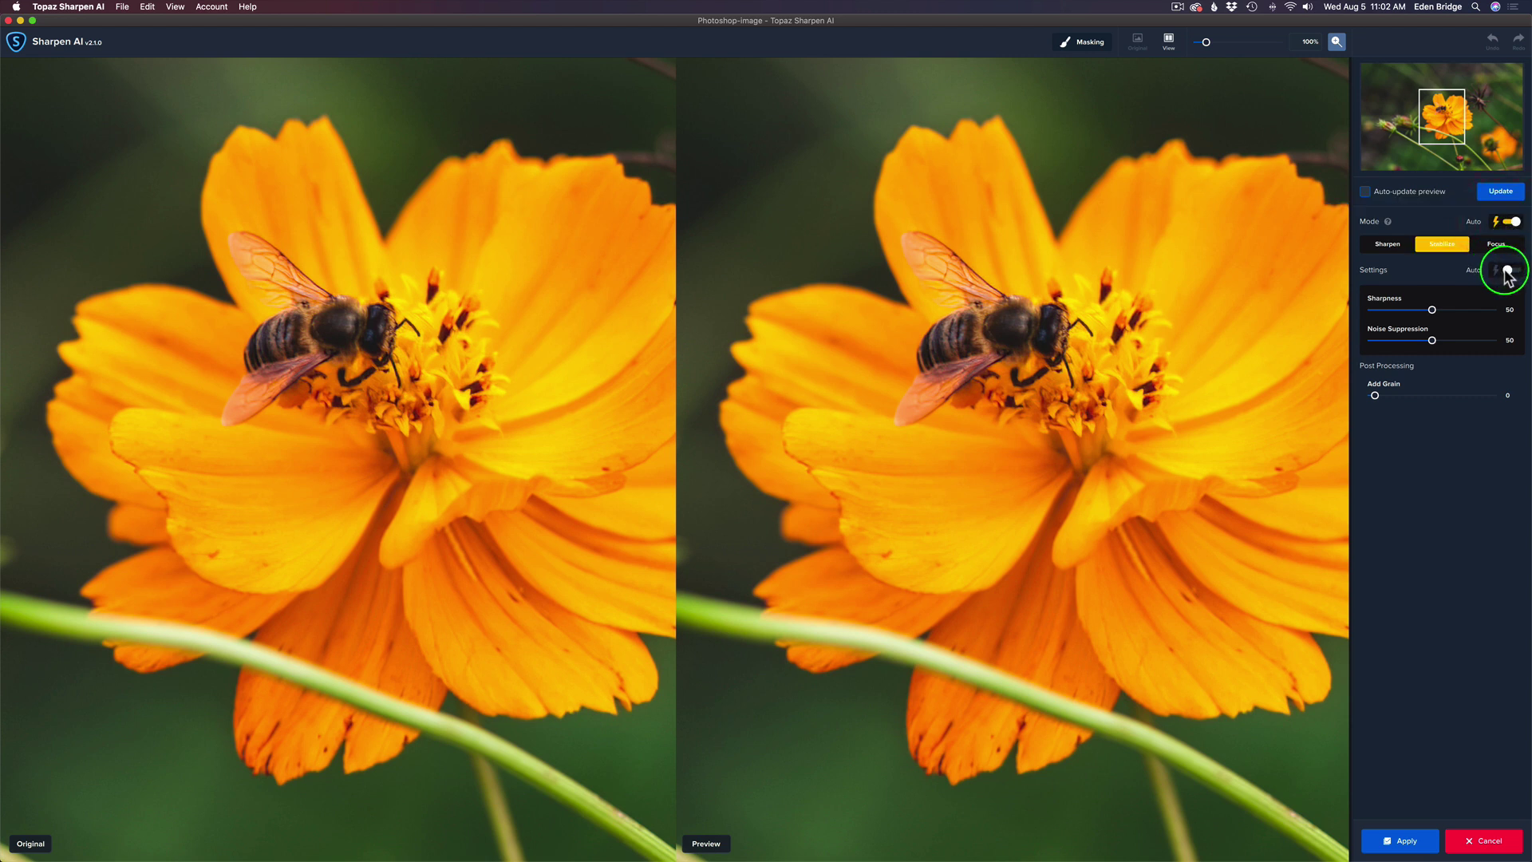
left_click(1507, 271)
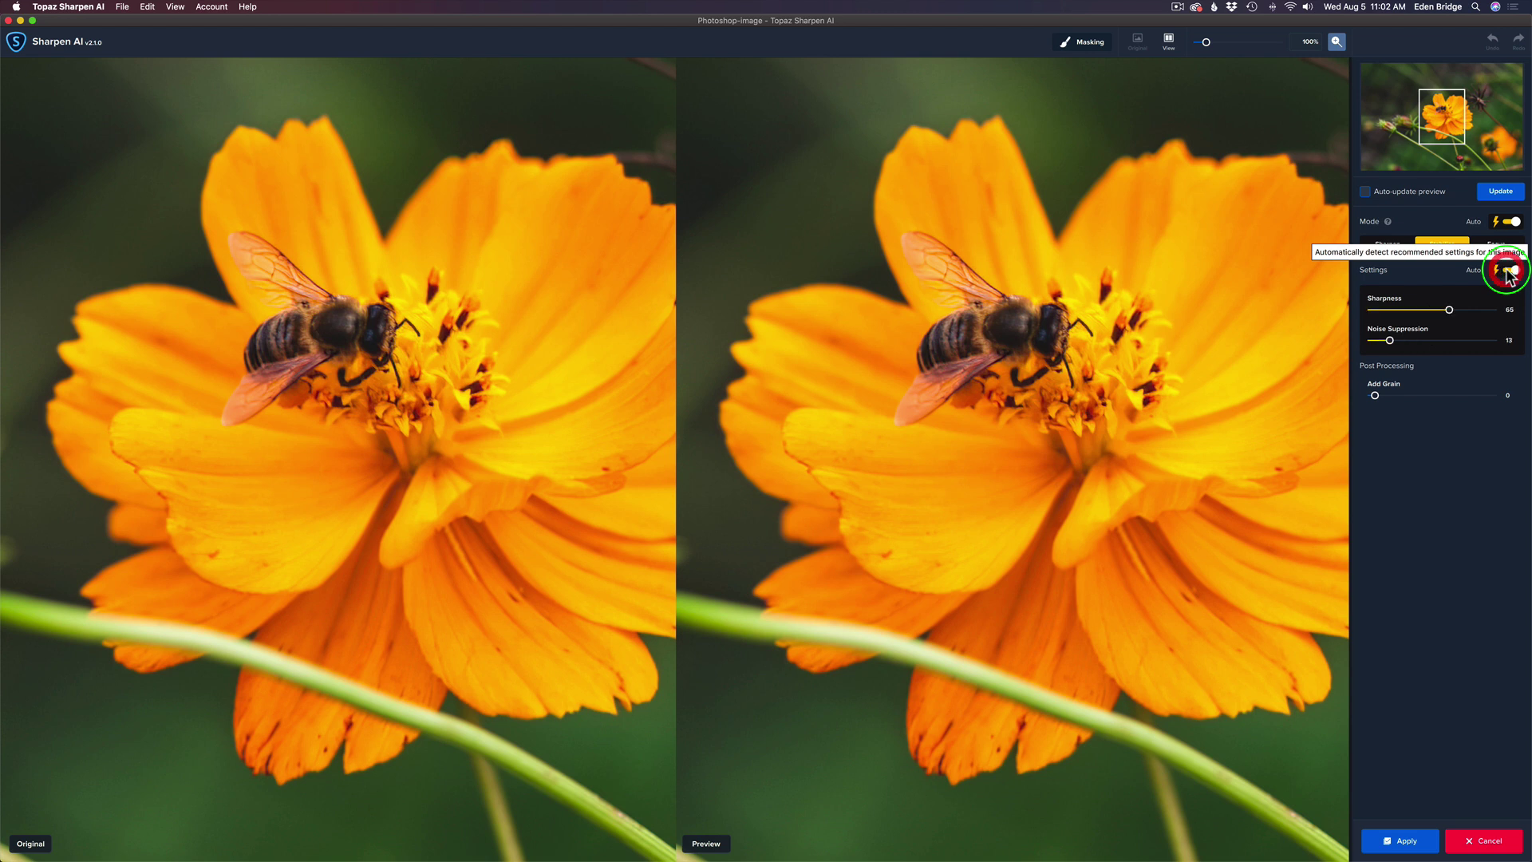
left_click(1500, 192)
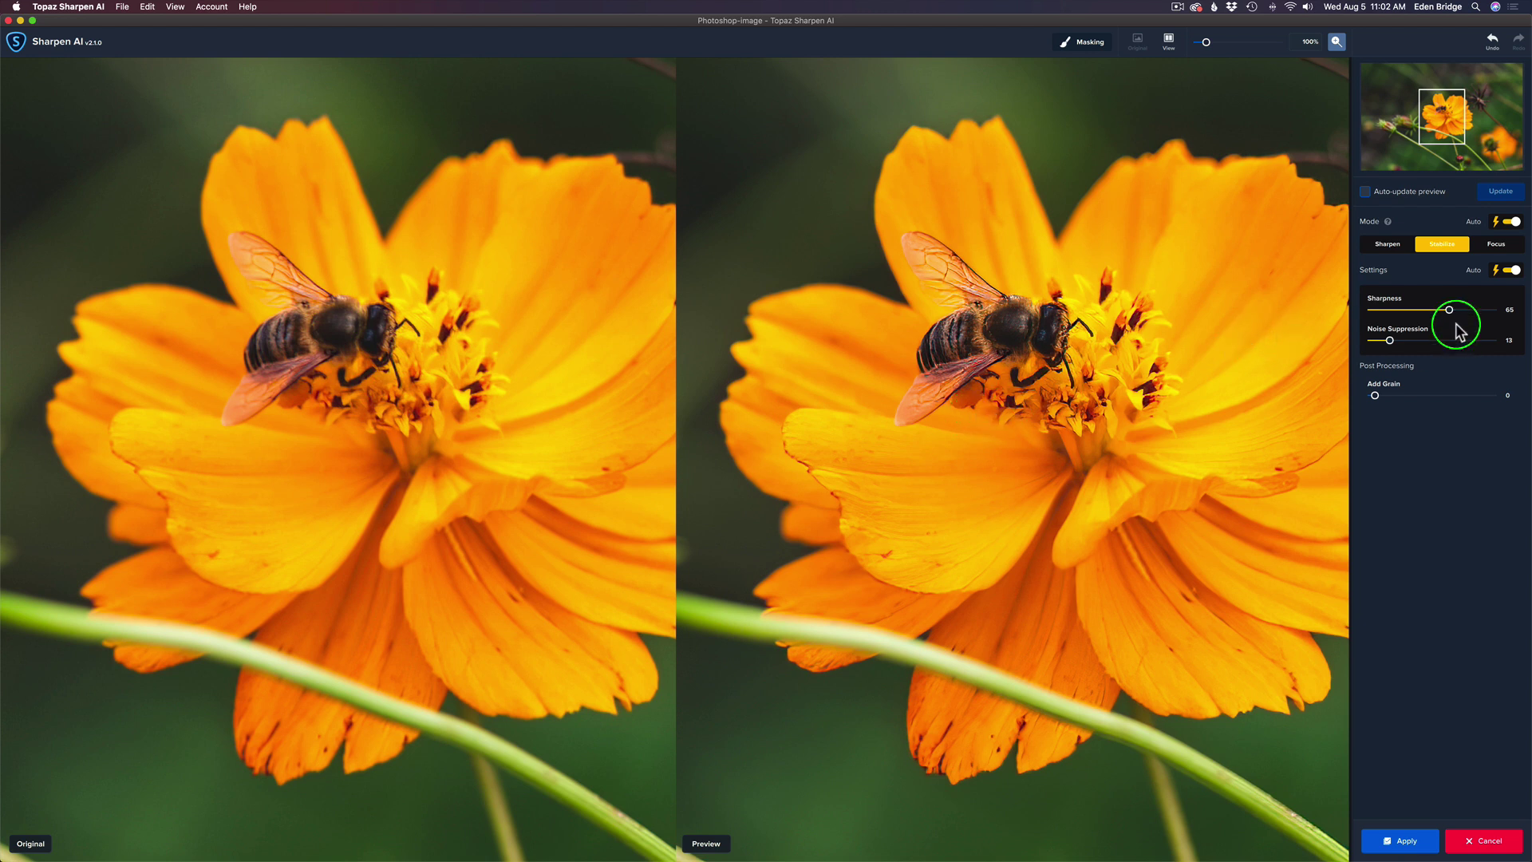
left_click_drag(1450, 312, 1442, 312)
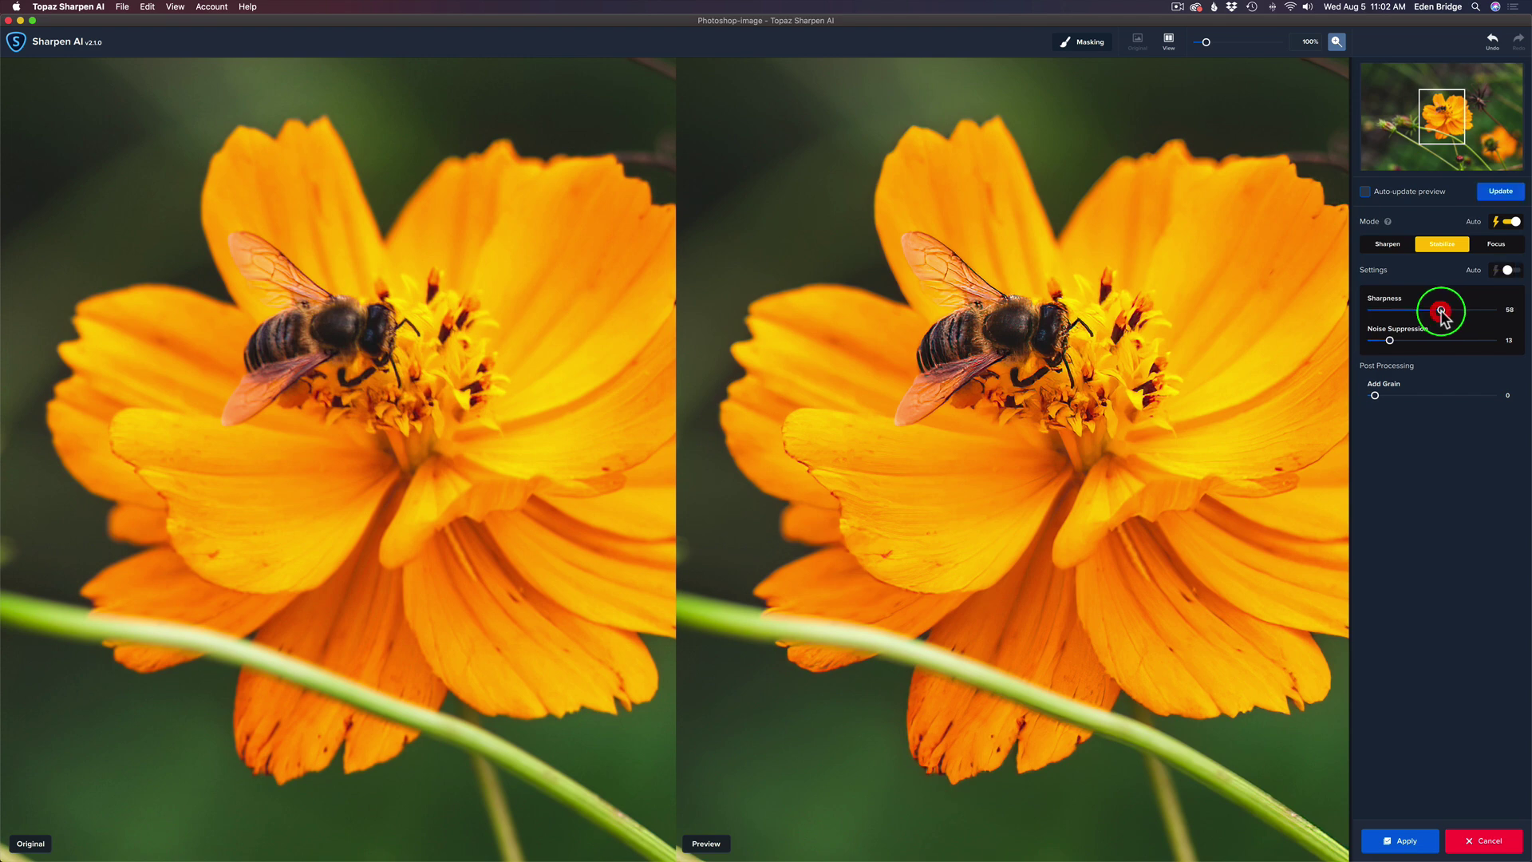
left_click(1497, 195)
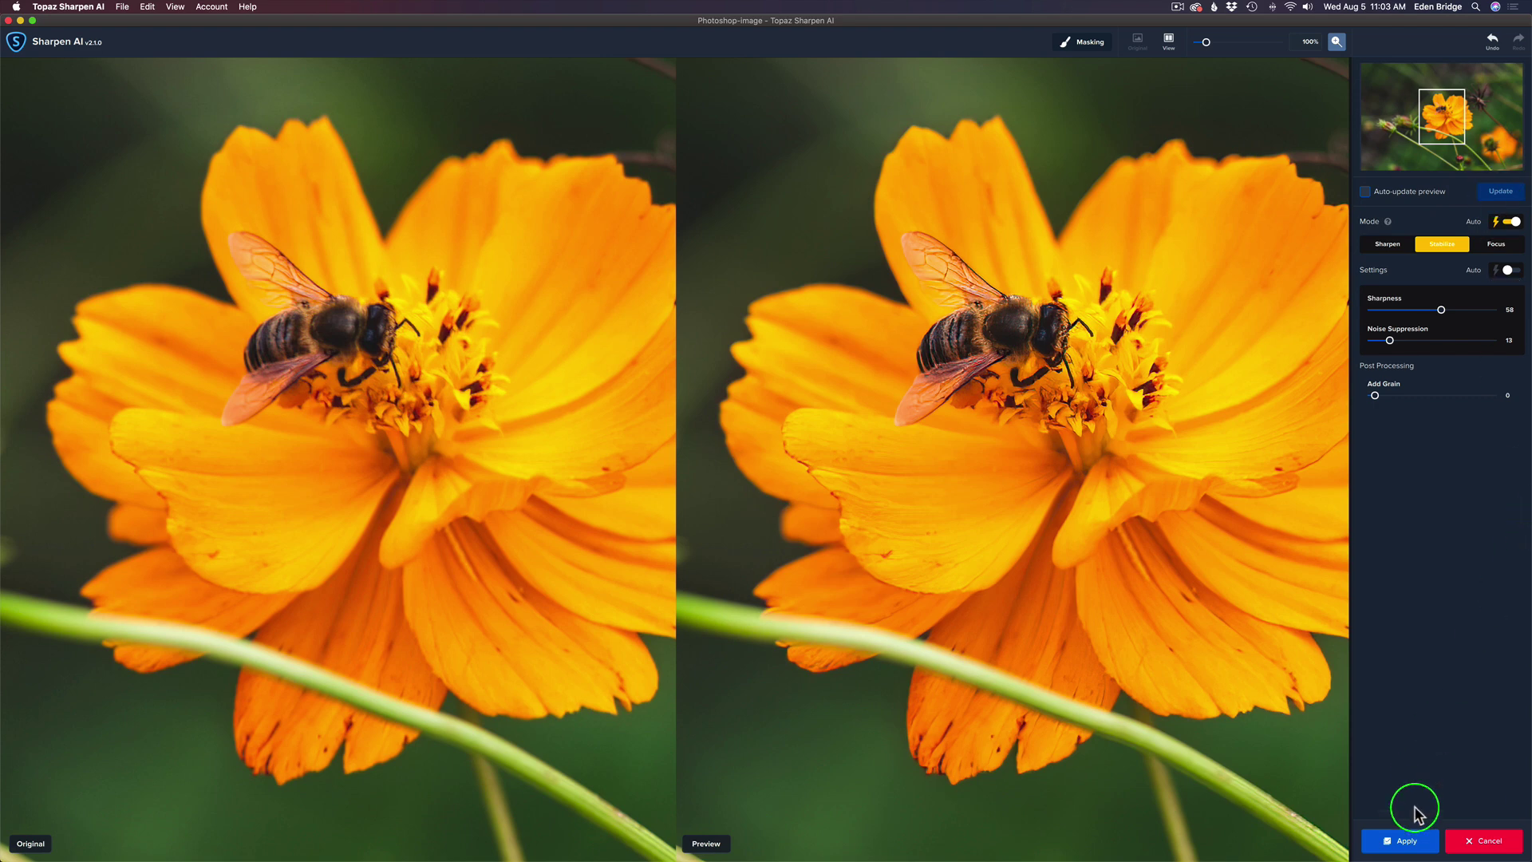
Apply the Stabilize sharpening to Layer 1 copy and zoom in on the bee
left_click(1405, 841)
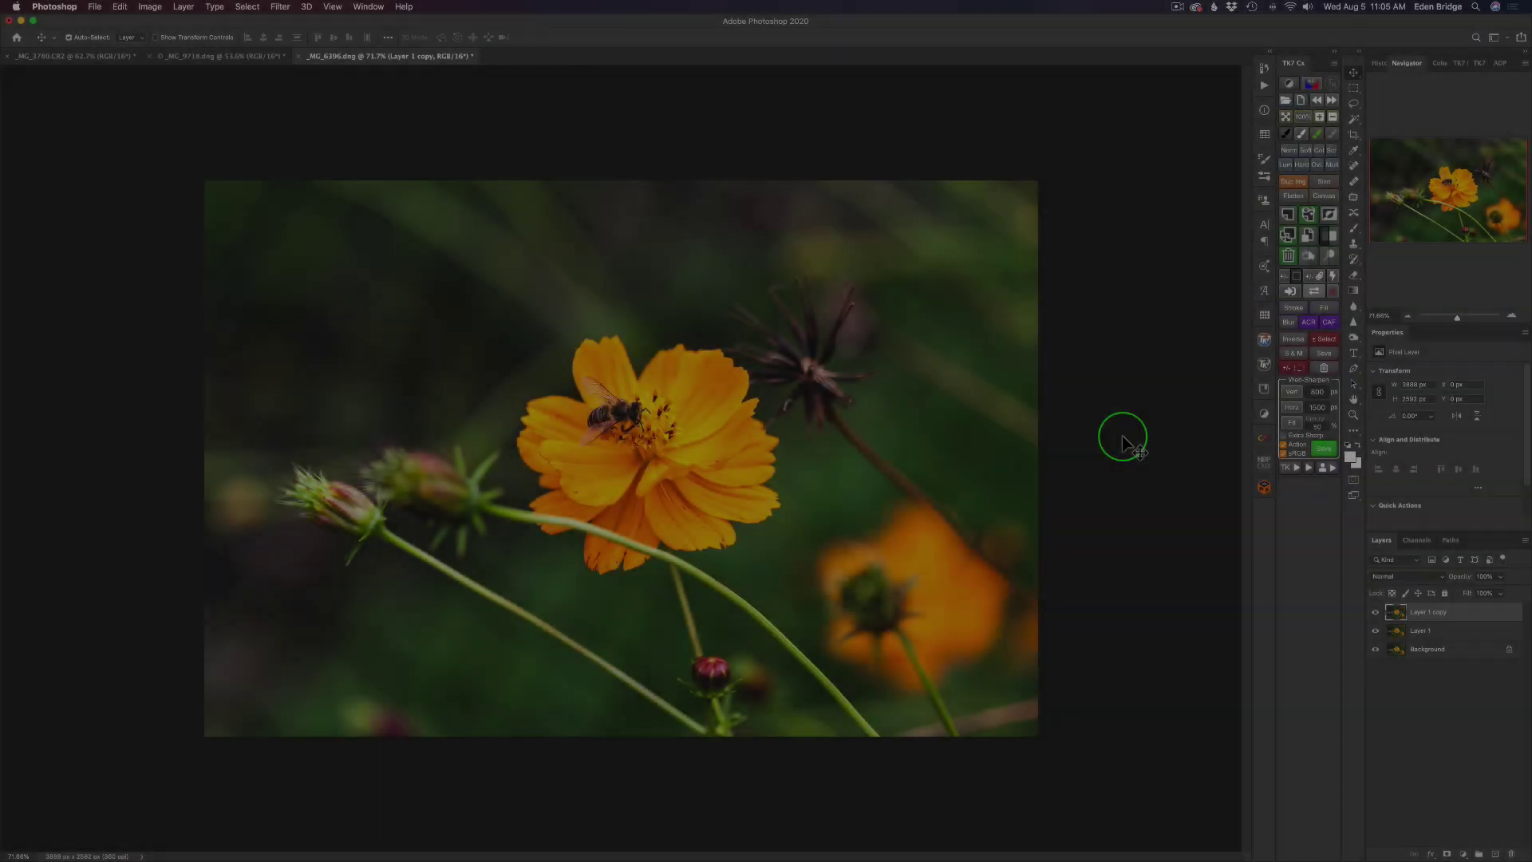
scroll(1122, 434, "up", 5)
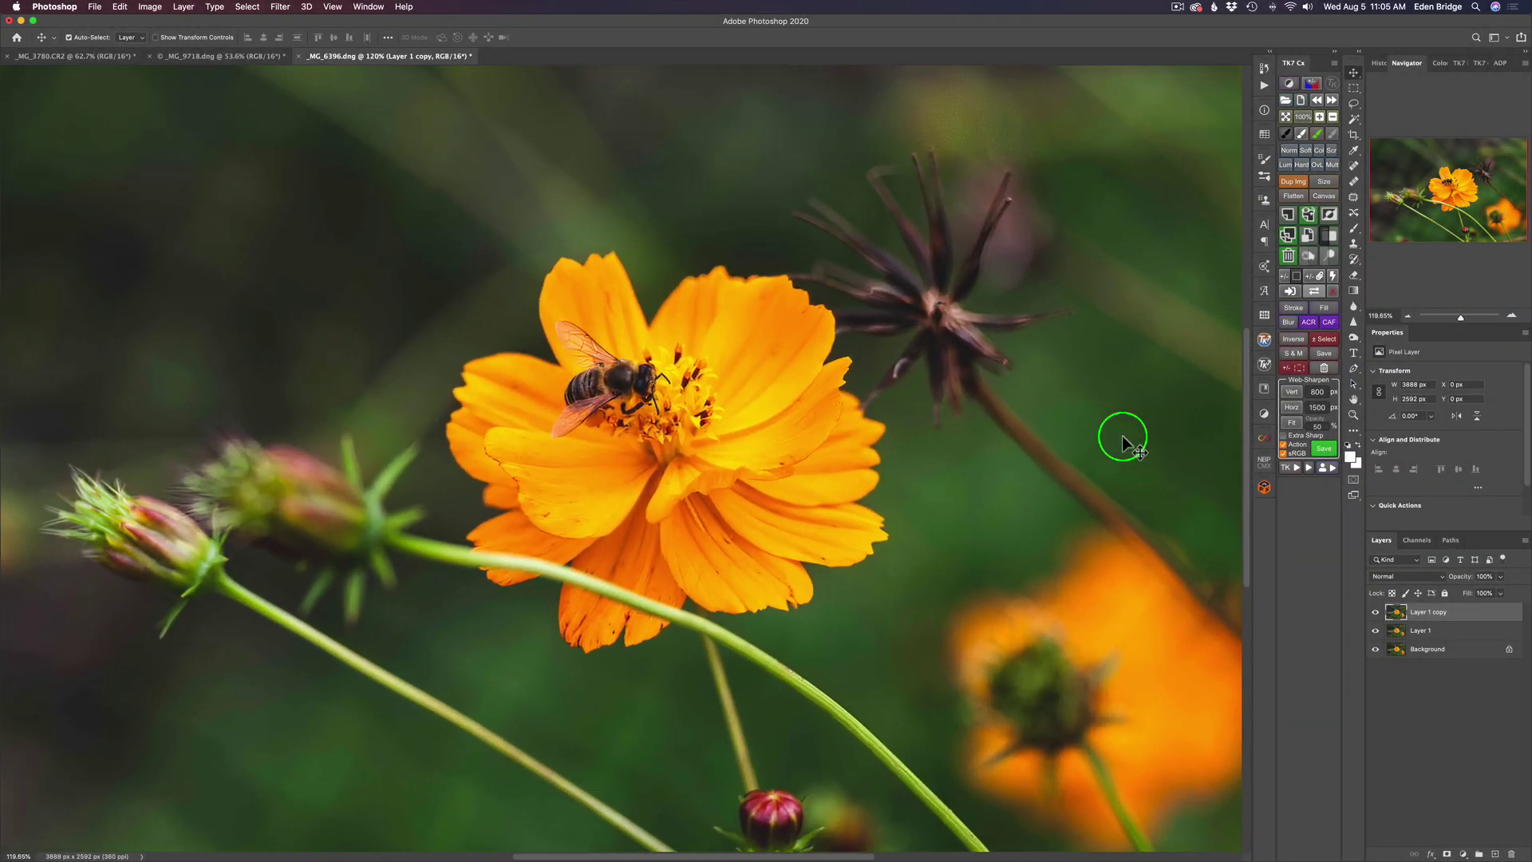
scroll(1122, 435, "up", 1)
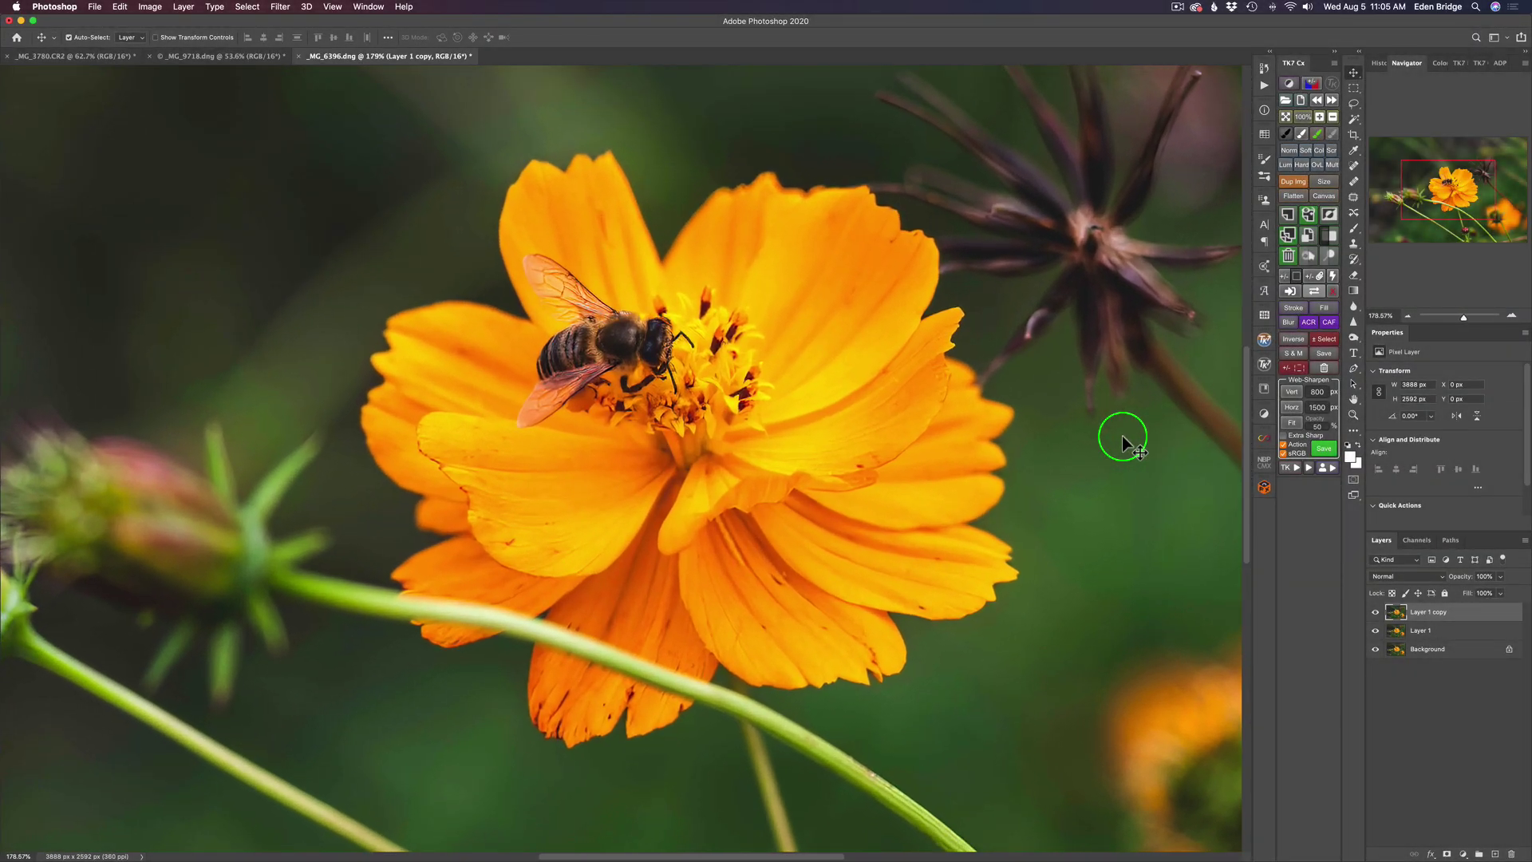
Toggle Layer 1 copy and Layer 1 to compare against Background, then hide both sharpened layers
left_click(1376, 619)
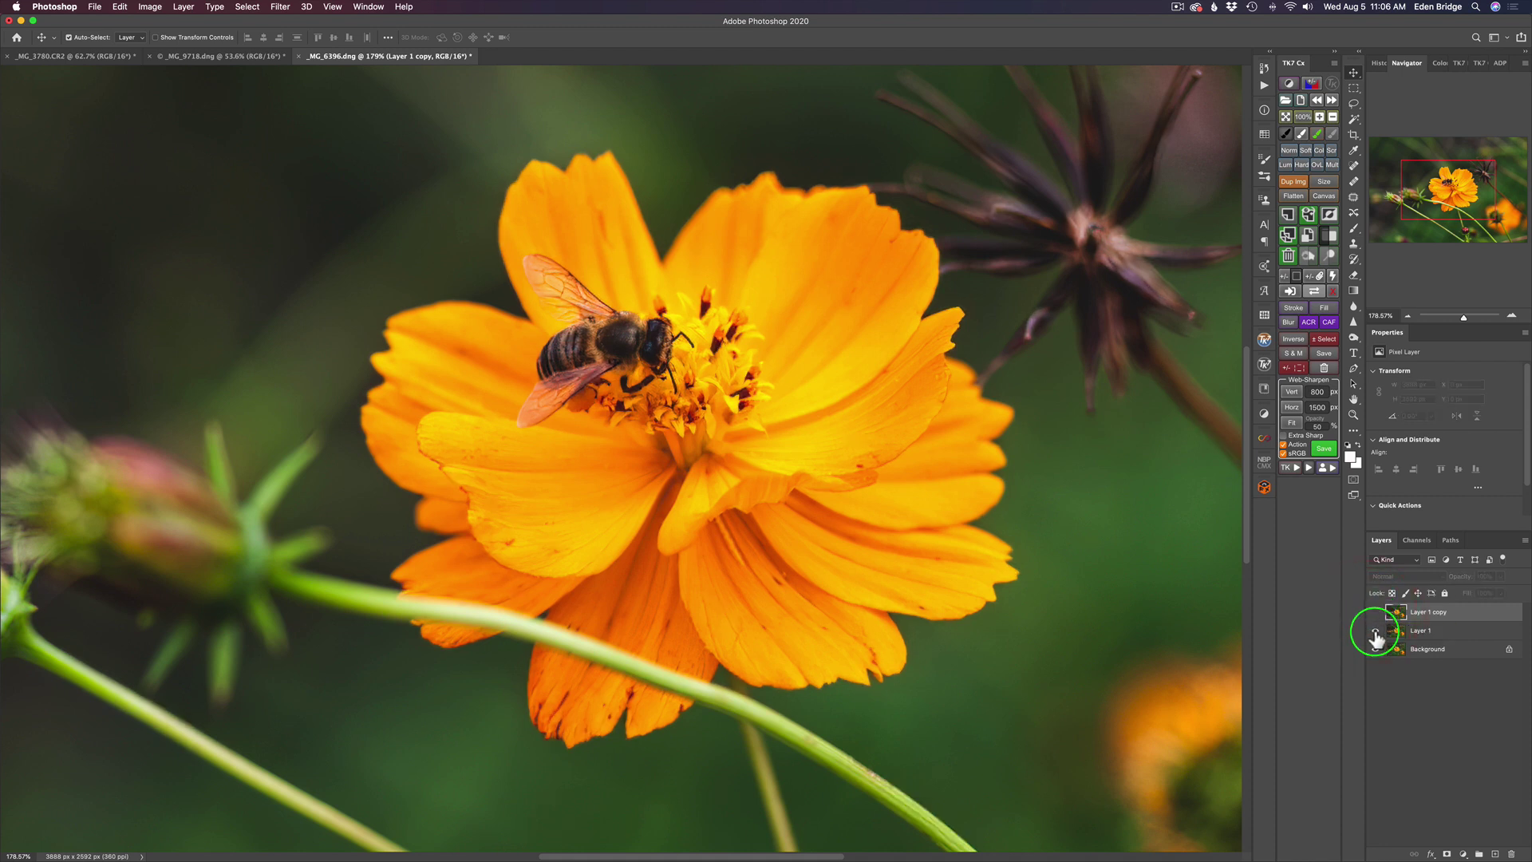
left_click(1376, 630)
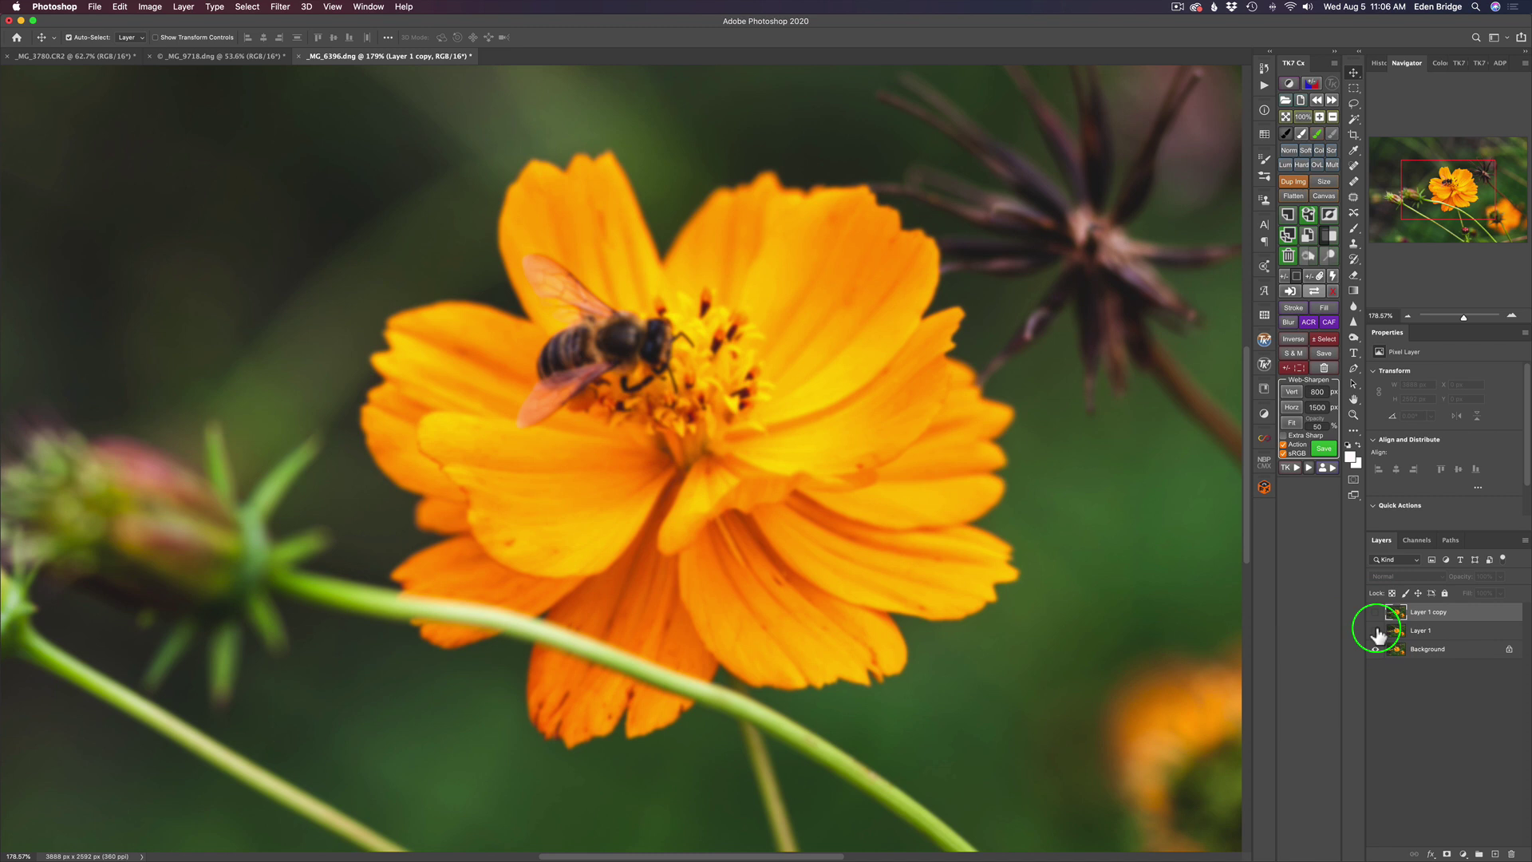
left_click(1376, 631)
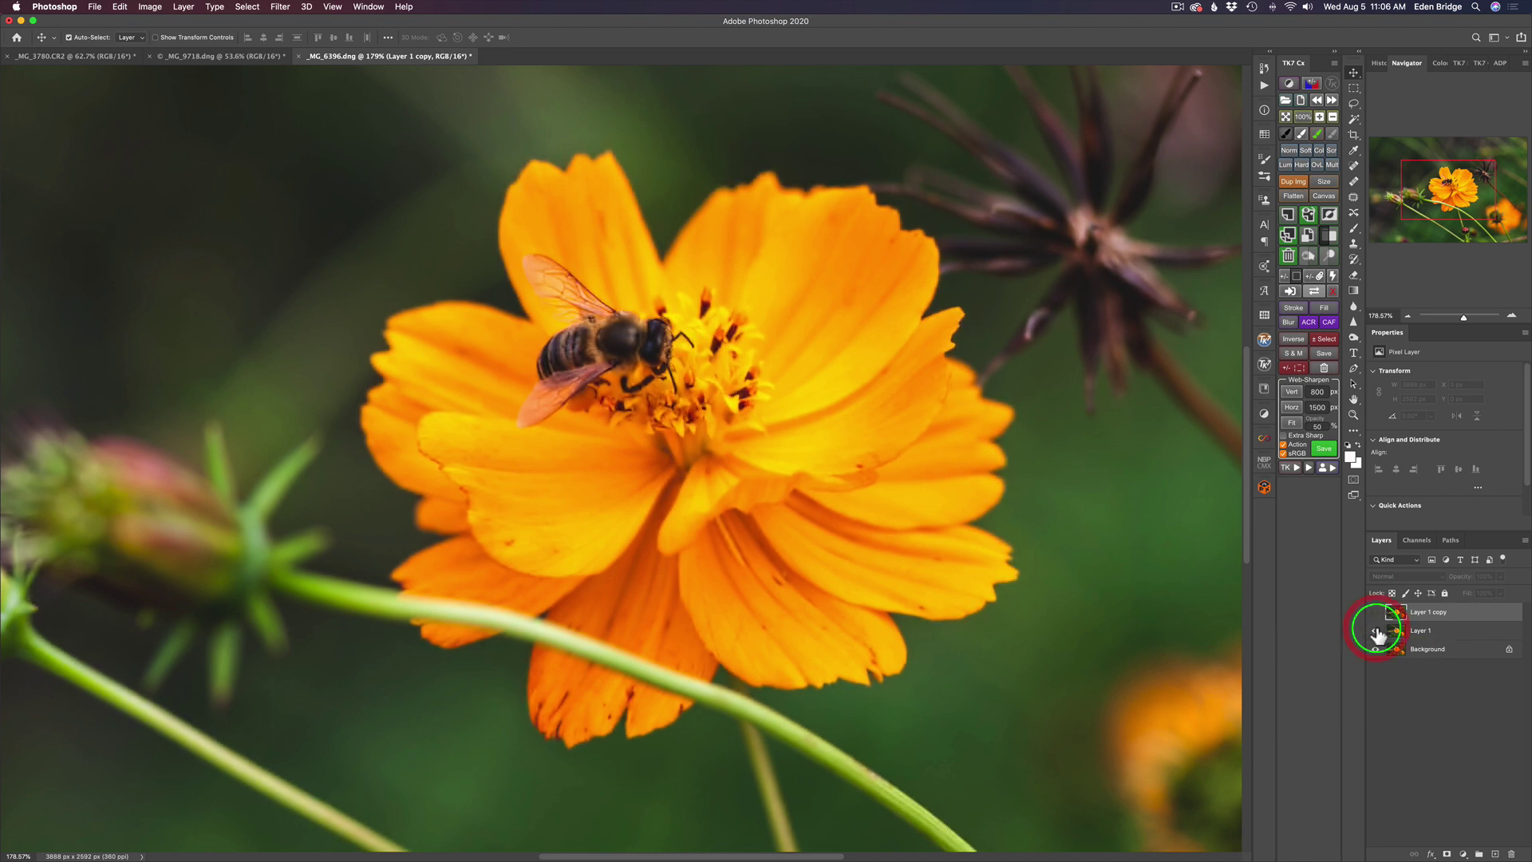
left_click(1376, 631)
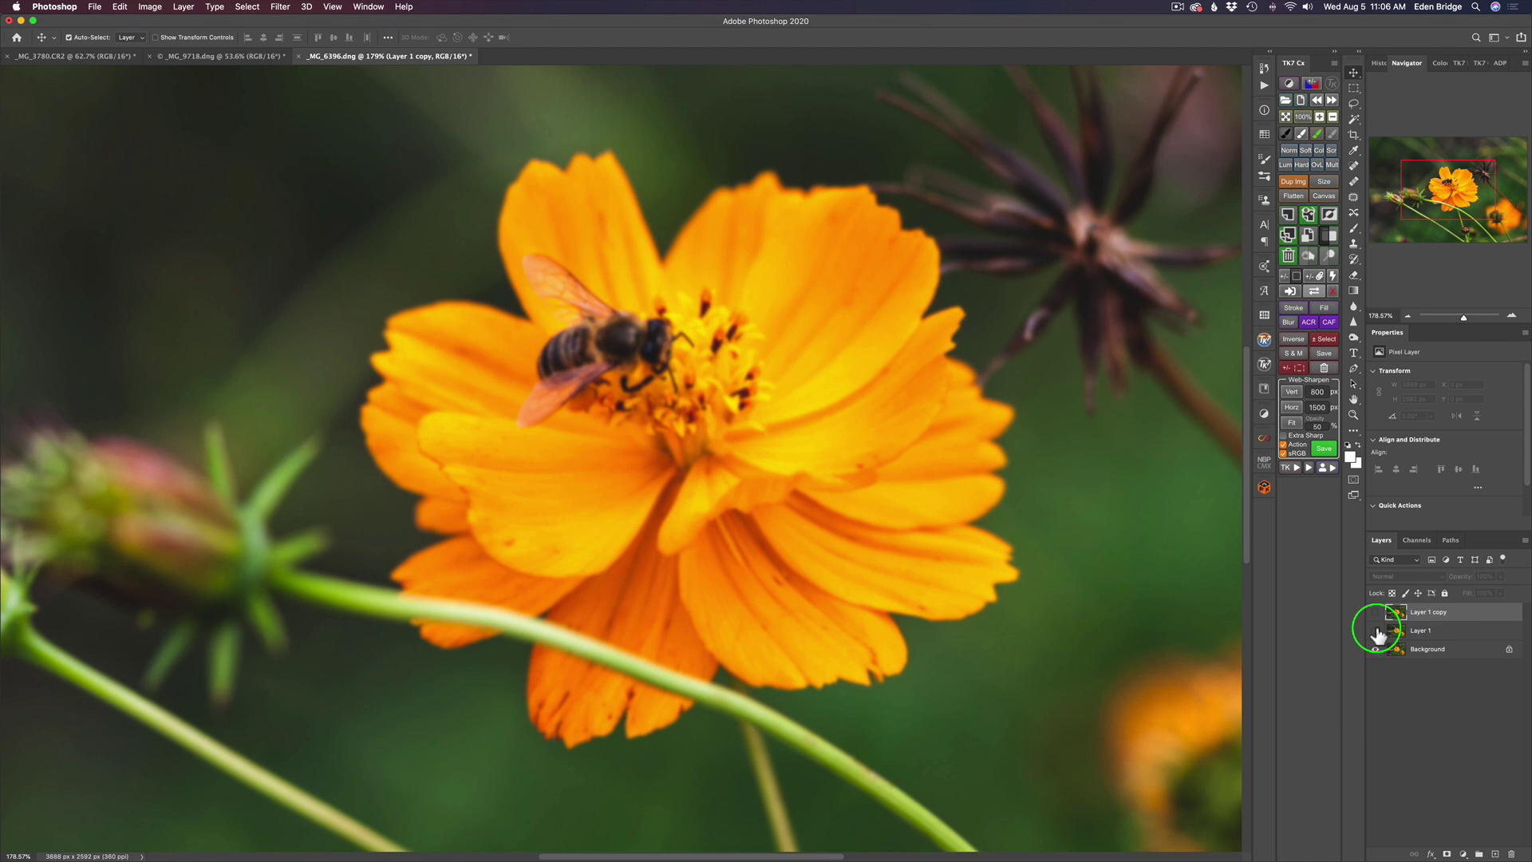
left_click(1376, 631)
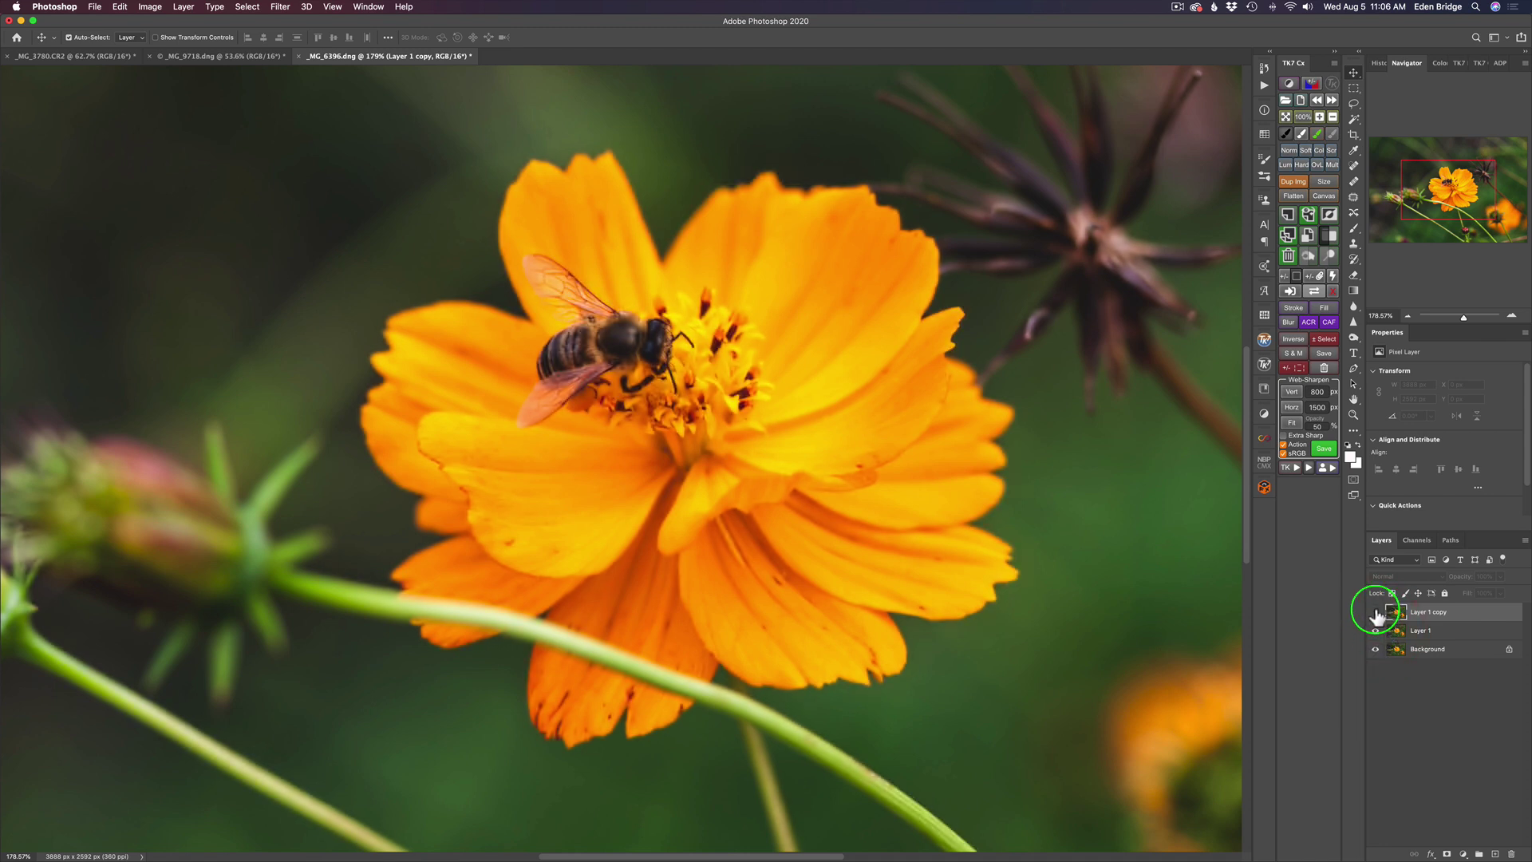
left_click(1376, 613)
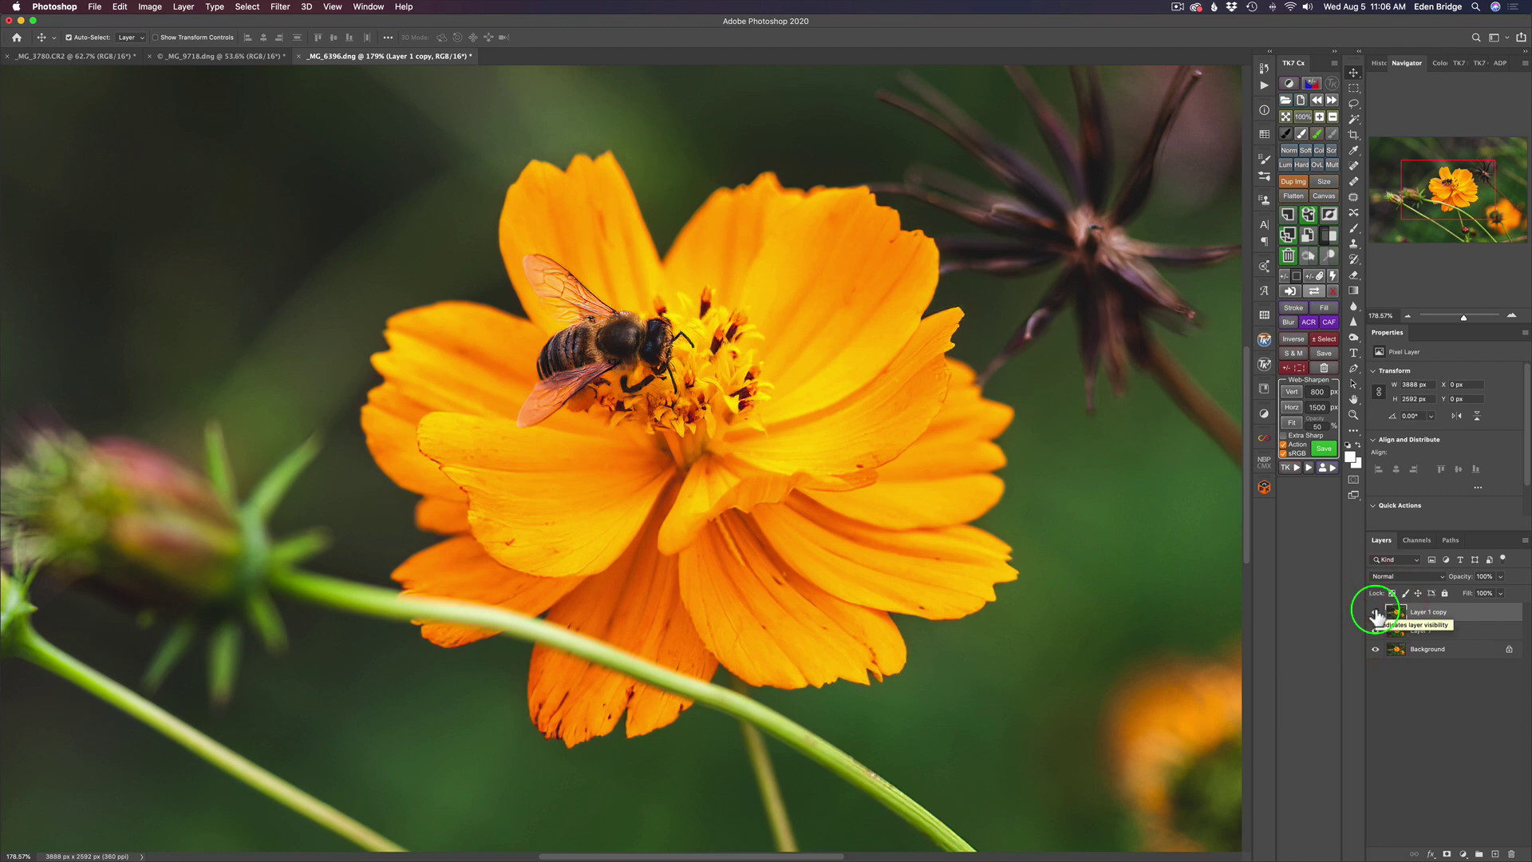
left_click(1376, 613)
left_click(1376, 613)
key("super+0")
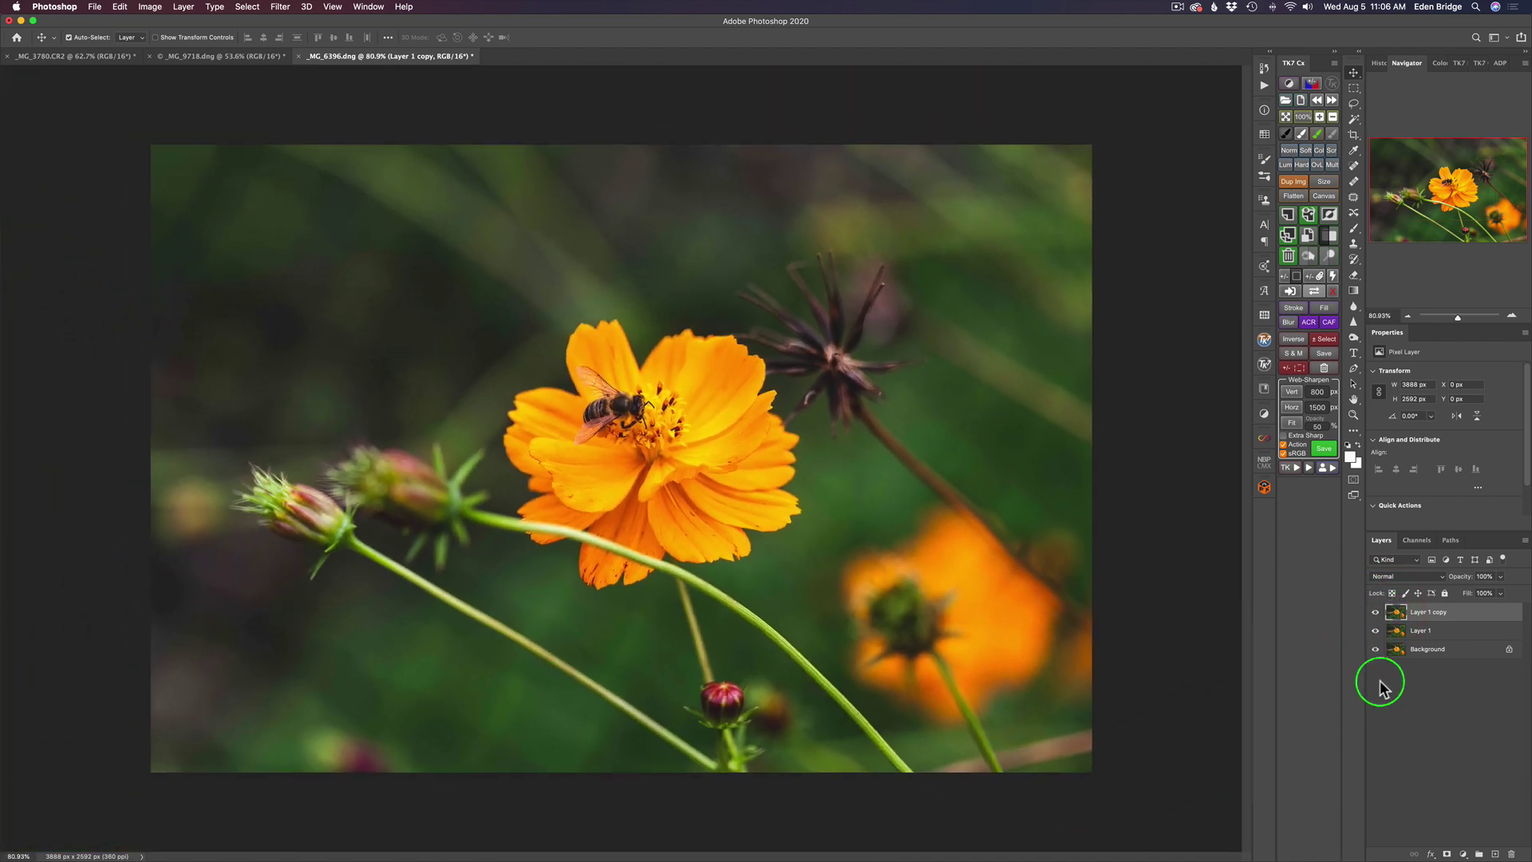
left_click(1375, 651, "alt")
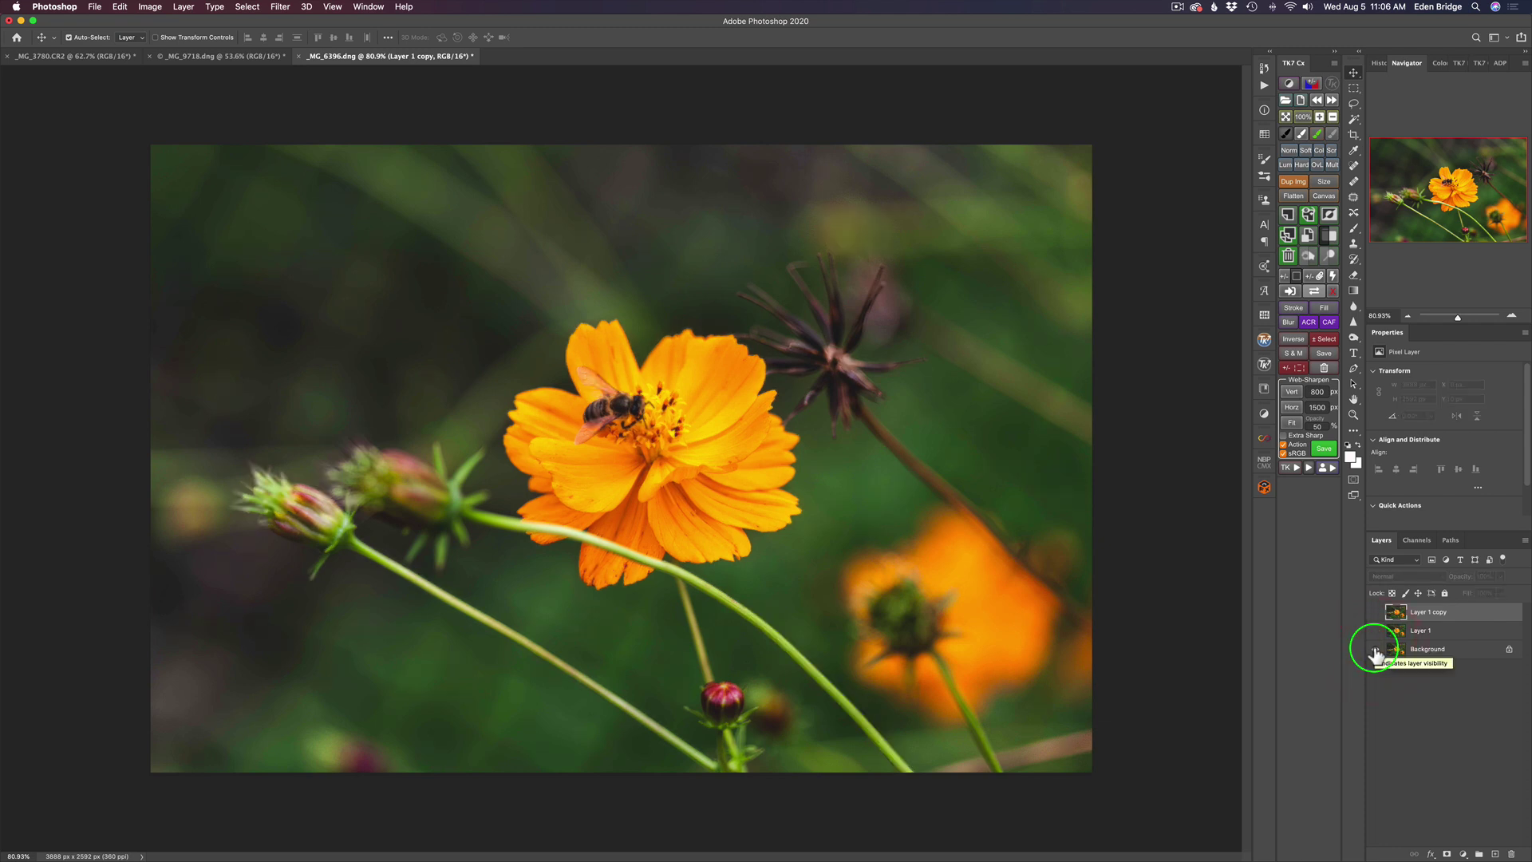
Restore both sharpened bee layers, inspect the portrait's face, and duplicate its Background as Layer 1
left_click(1374, 651, "alt")
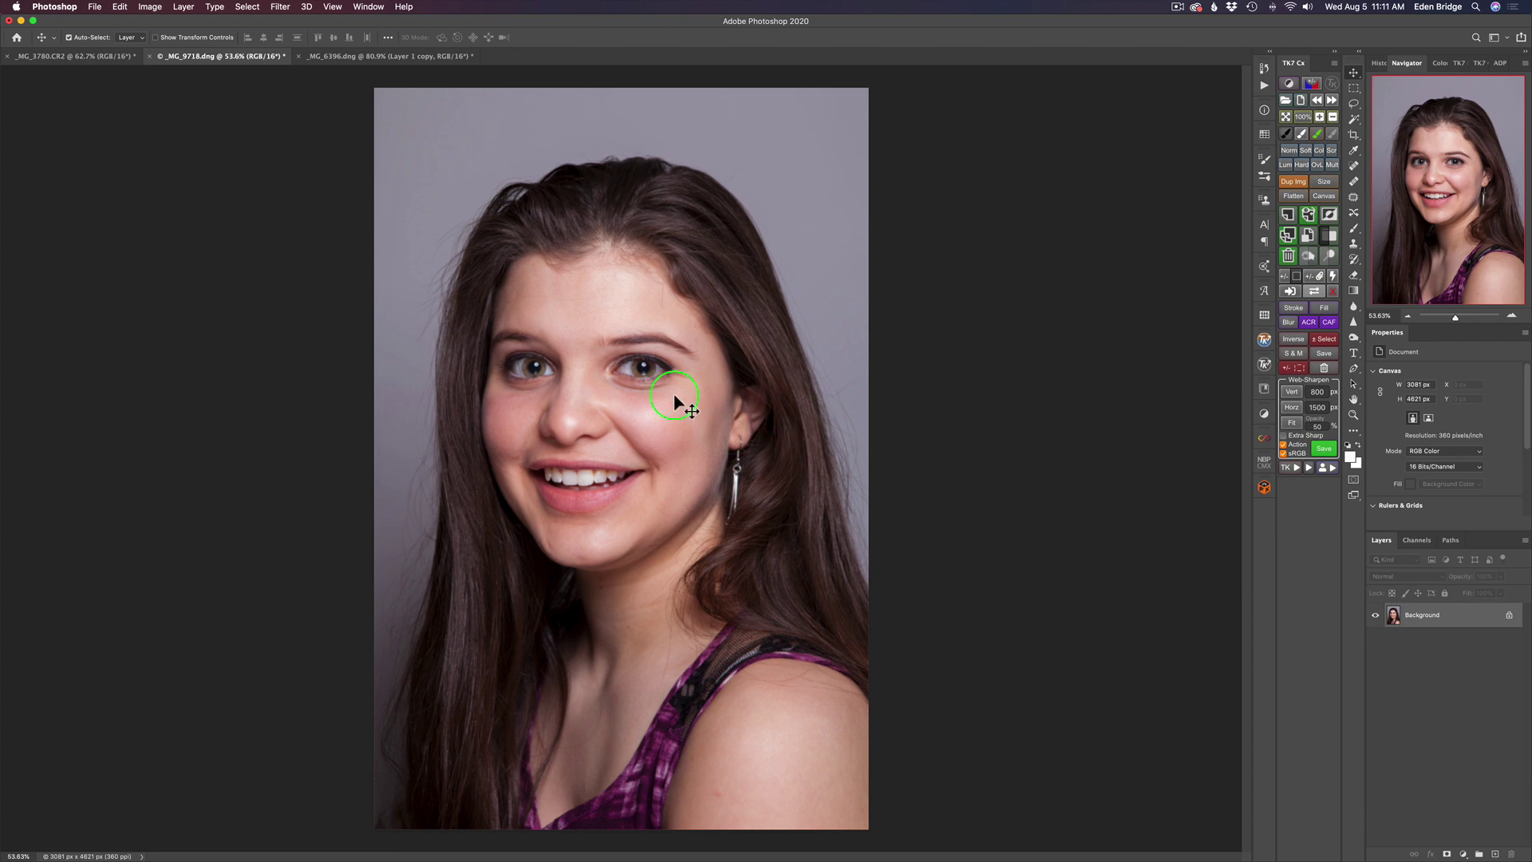
scroll(673, 394, "up", 5)
scroll(674, 392, "up", 4)
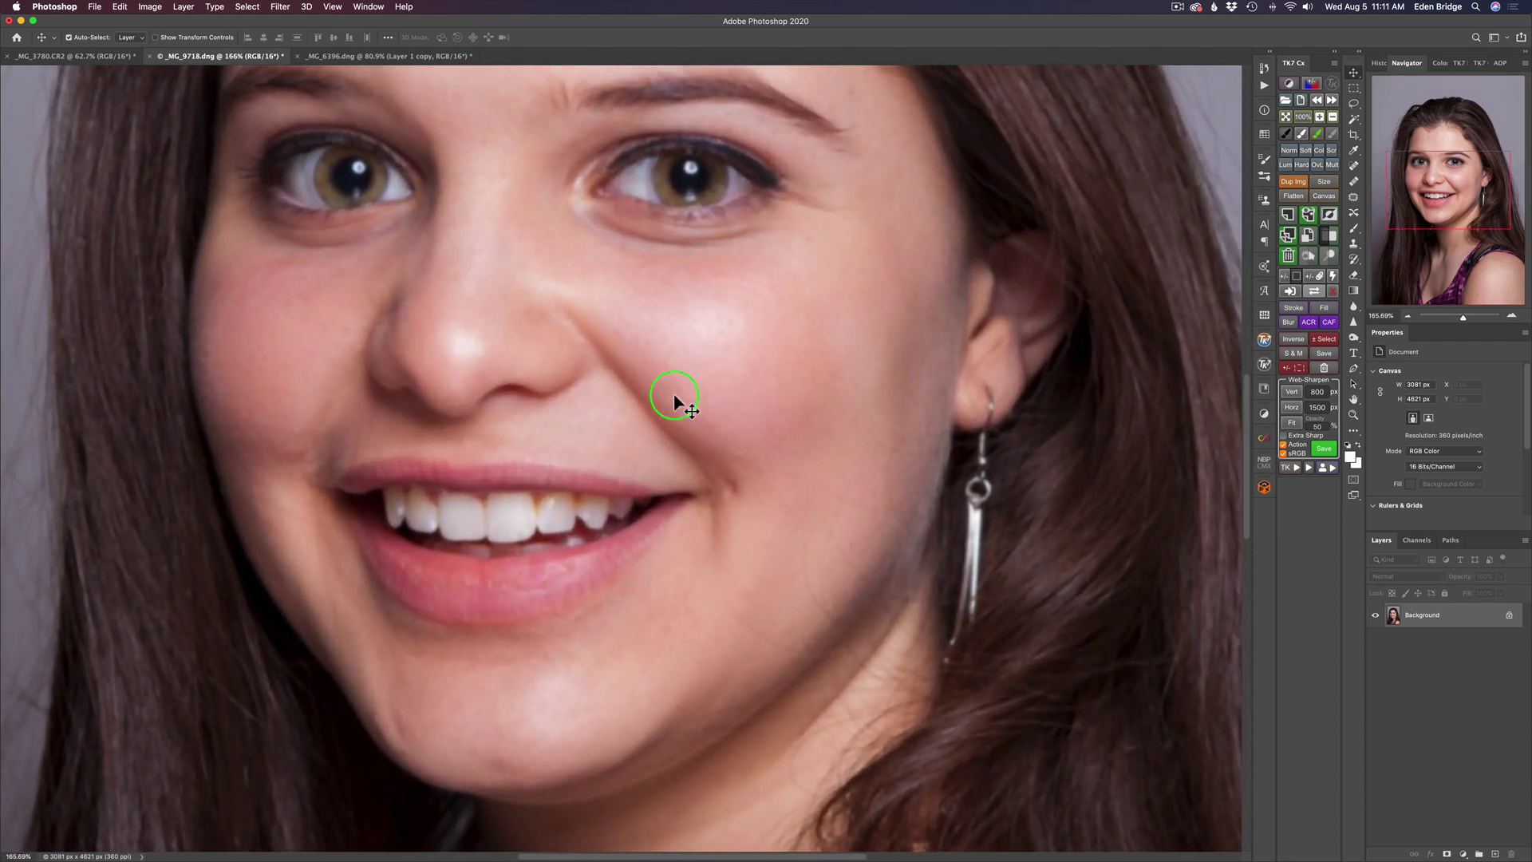
scroll(674, 393, "up", 3)
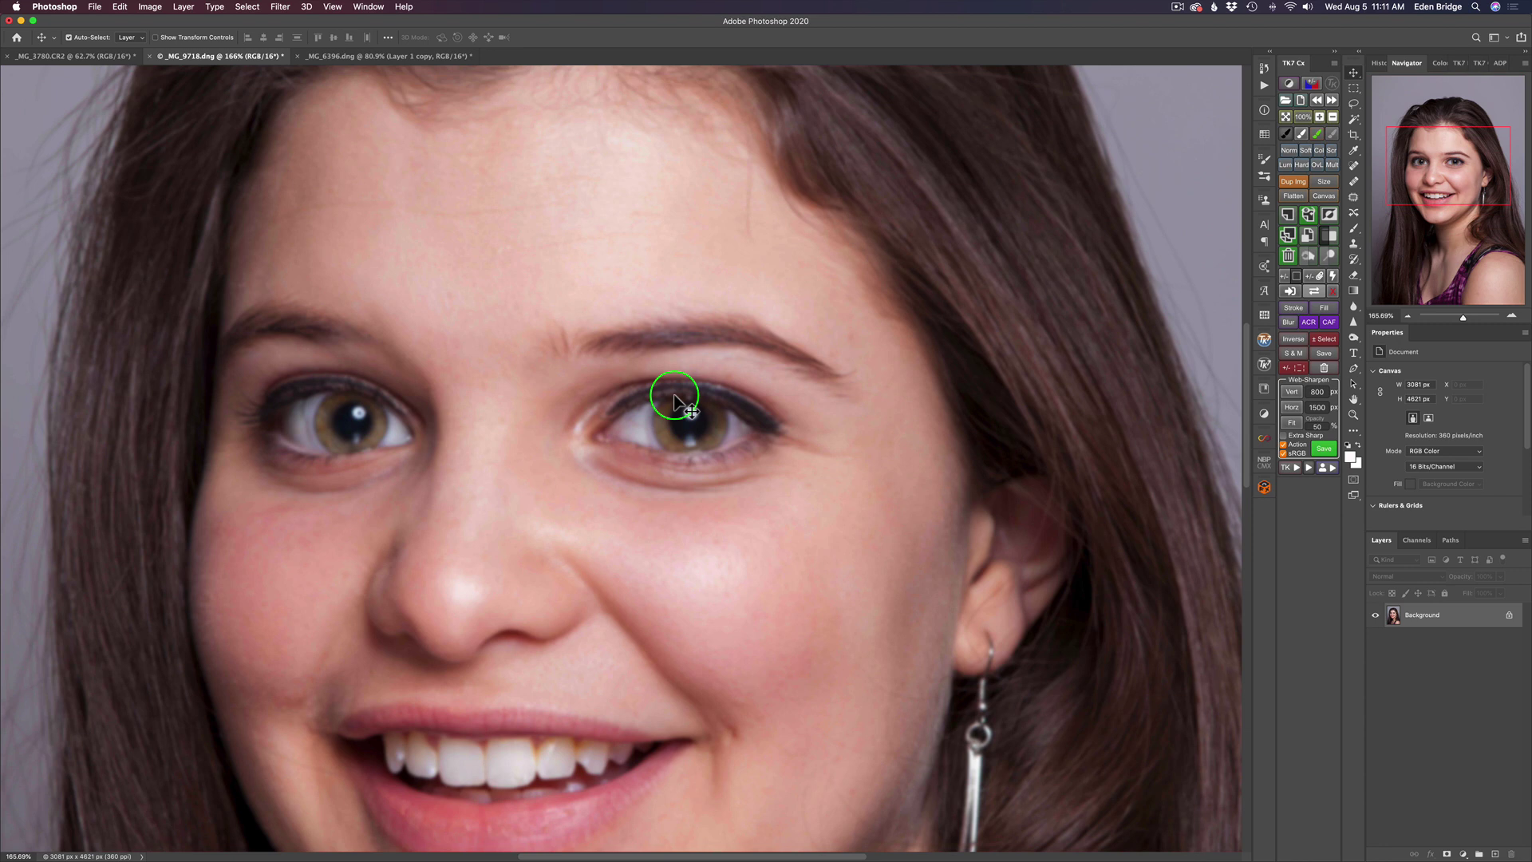
scroll(674, 395, "down", 3)
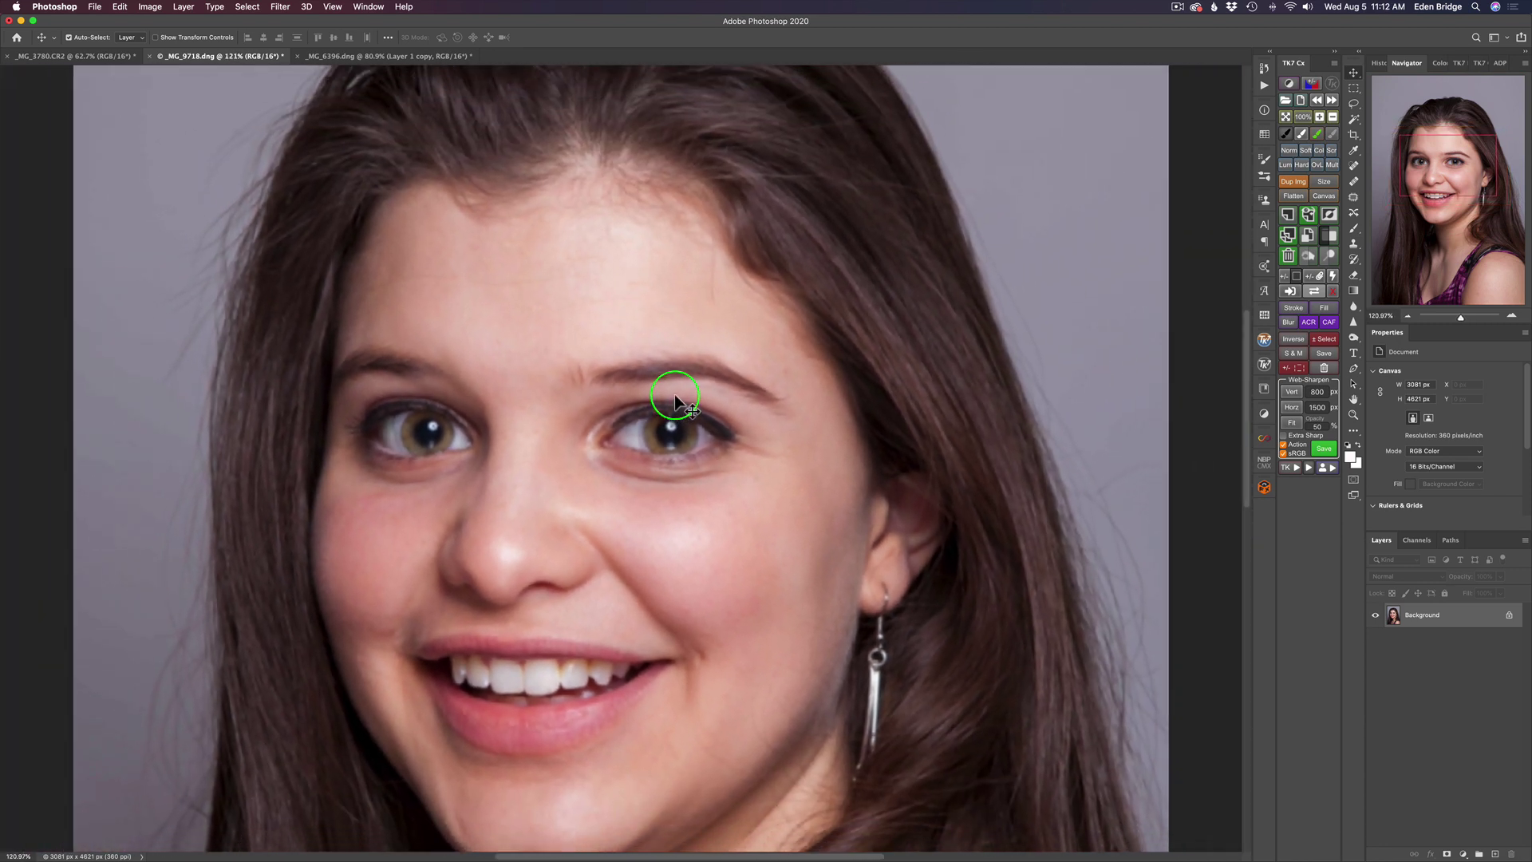
scroll(675, 399, "down", 6)
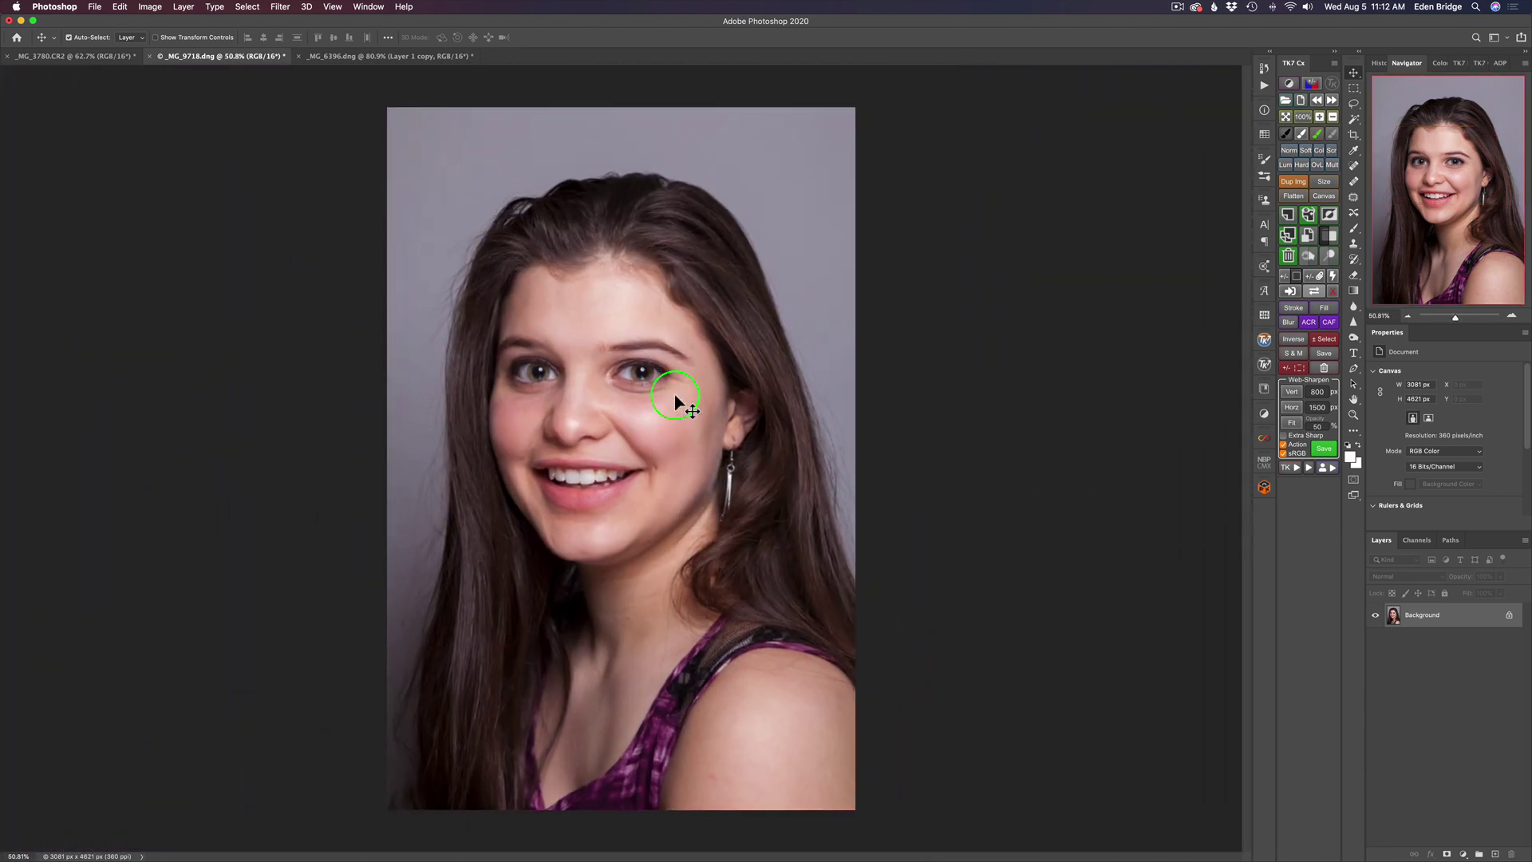
scroll(674, 394, "up", 1)
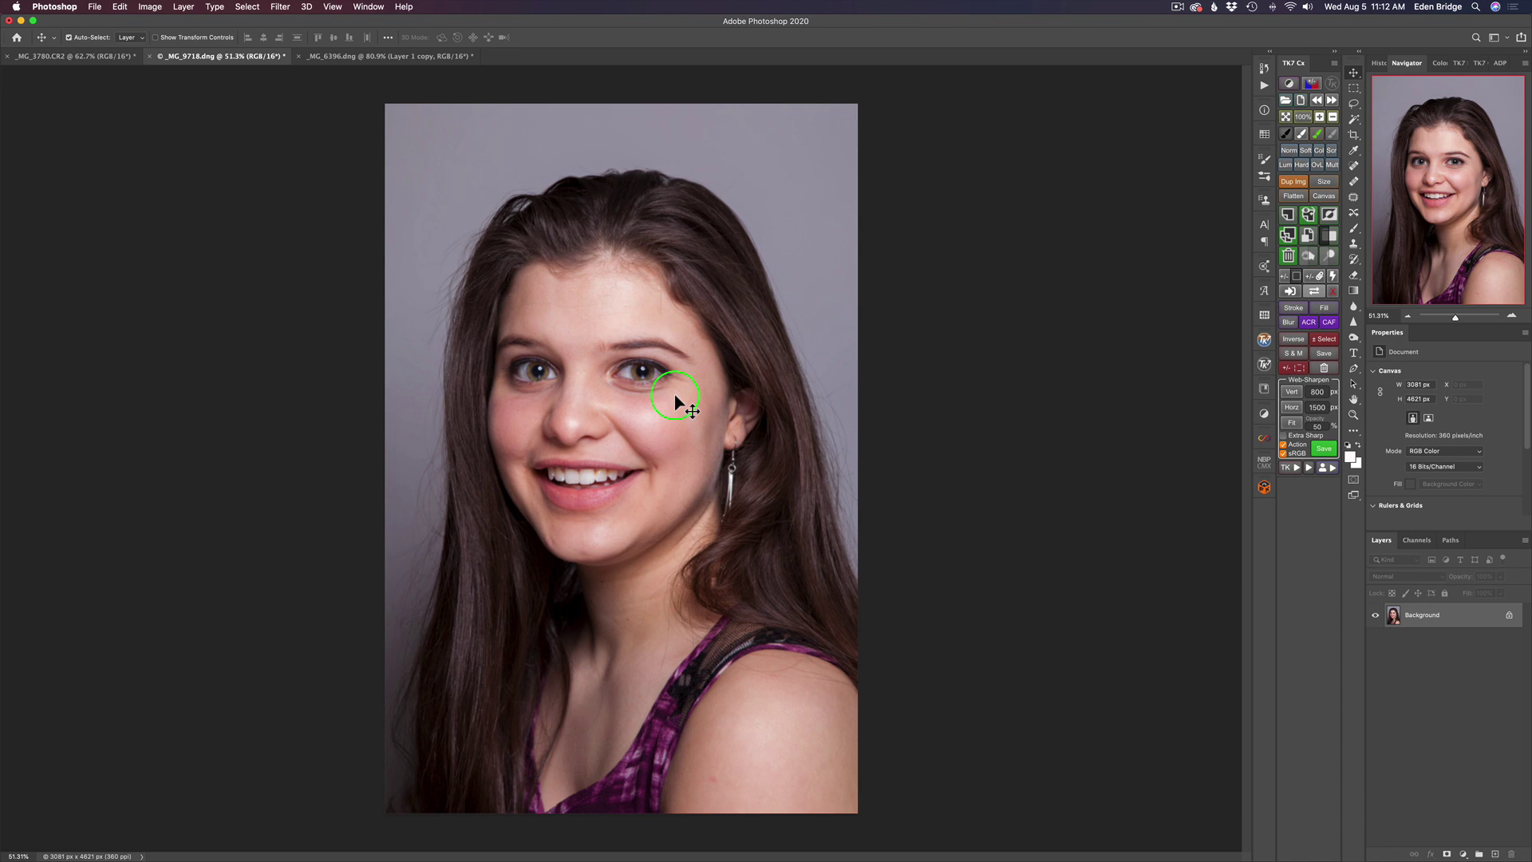
key("super+j")
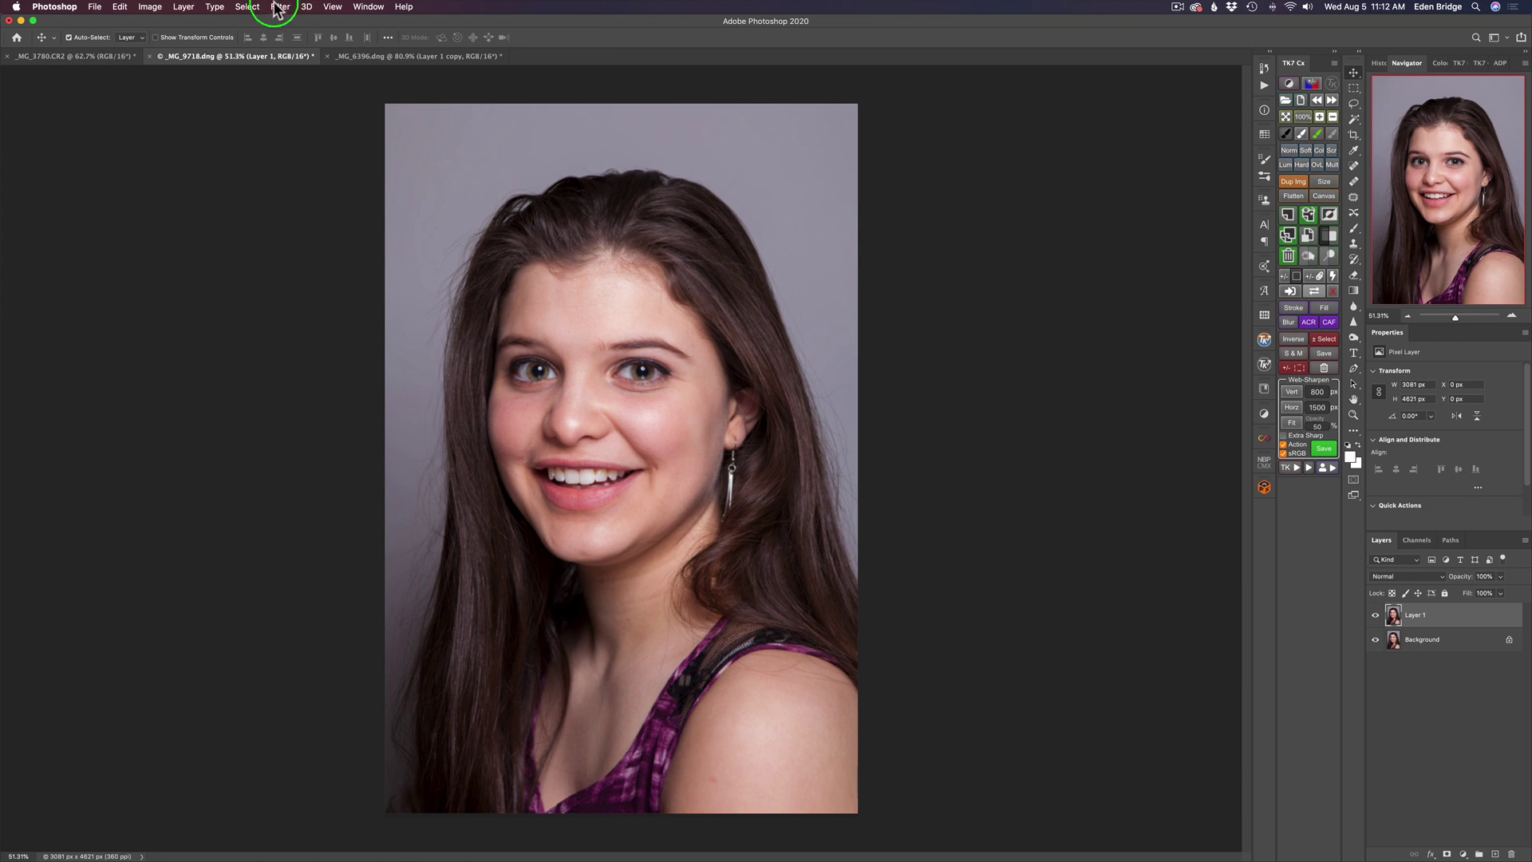
Launch Topaz Sharpen AI on Layer 1 and auto-detect Stabilize mode, Sharpness 72, Noise Suppression 5
left_click(280, 7)
mouse_move(356, 342)
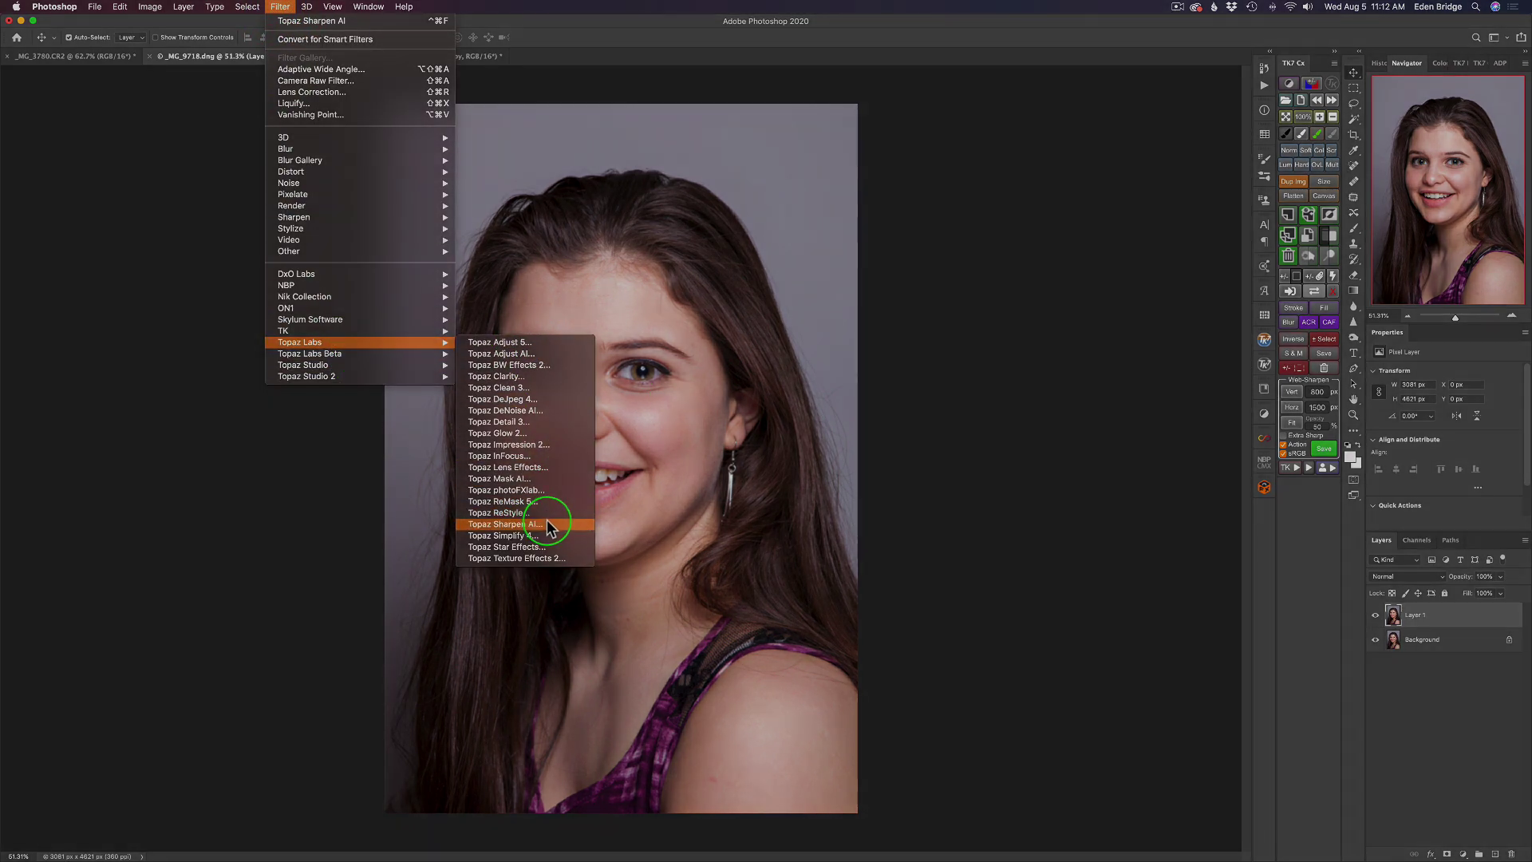
left_click(549, 527)
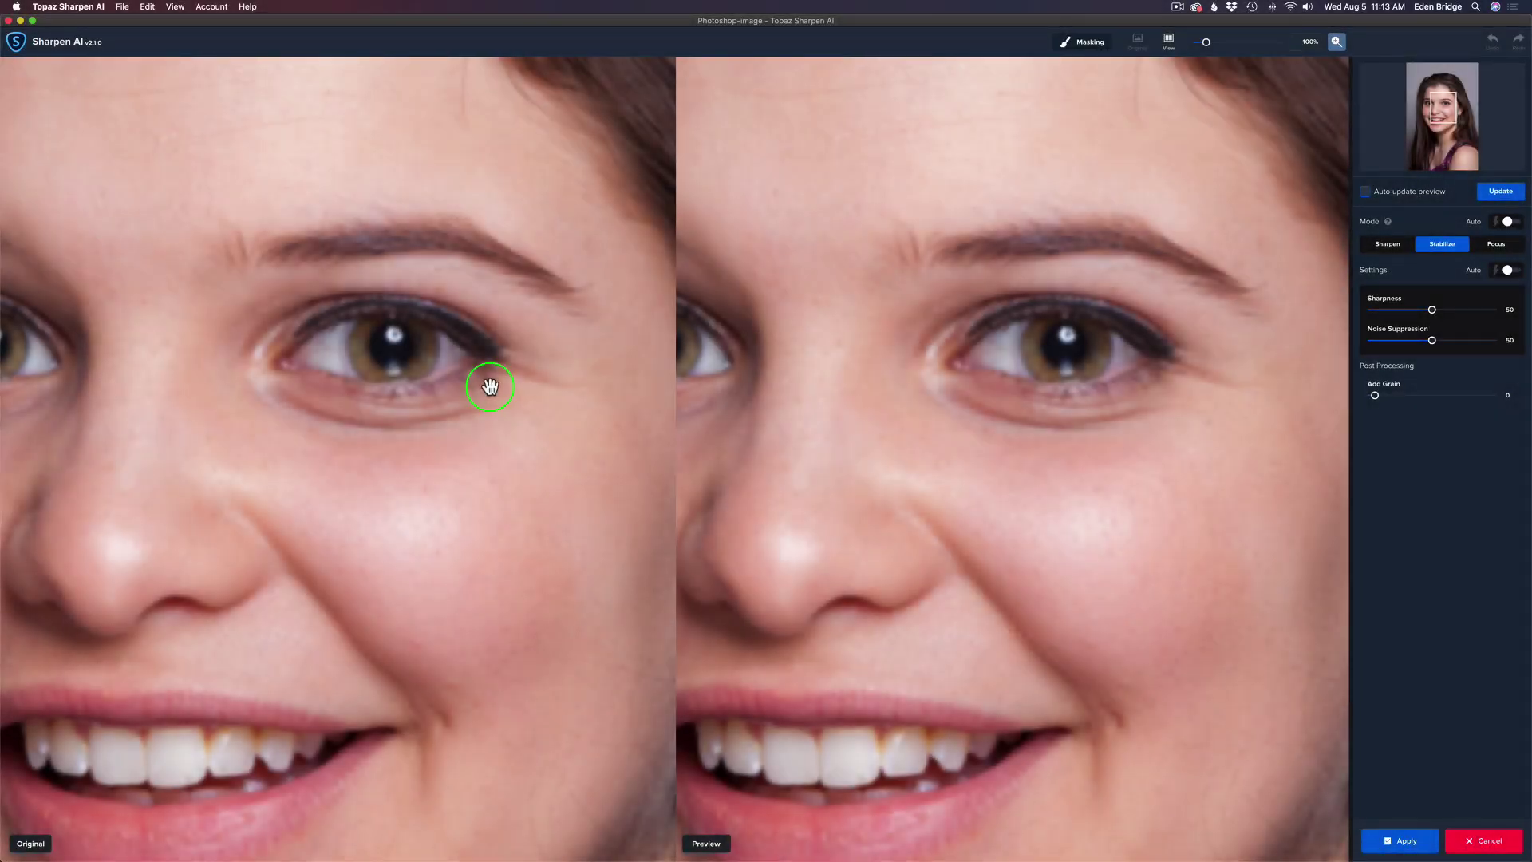
left_click(1510, 225)
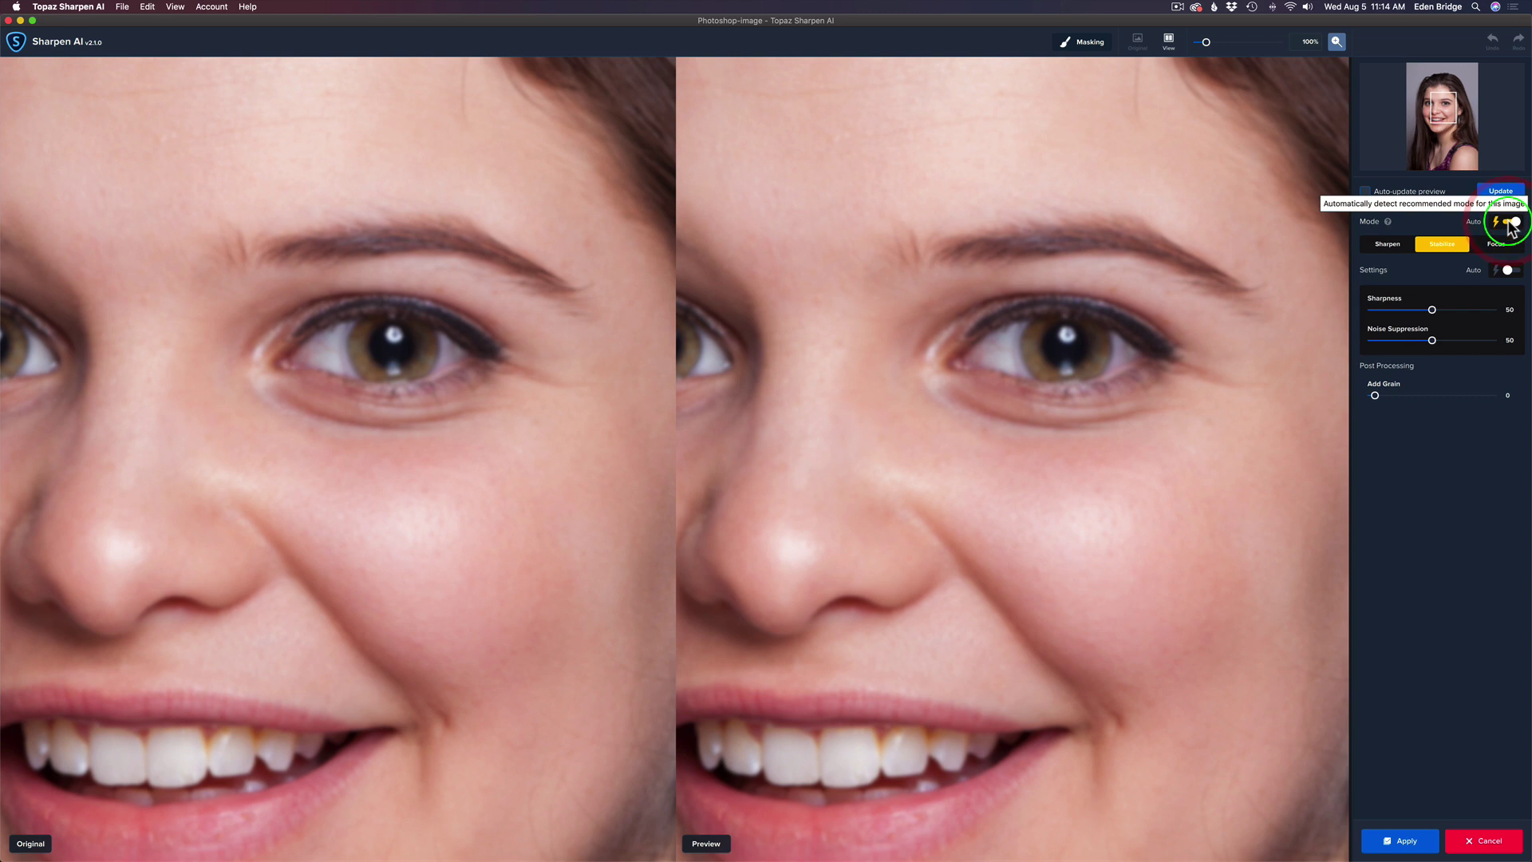
left_click(1510, 272)
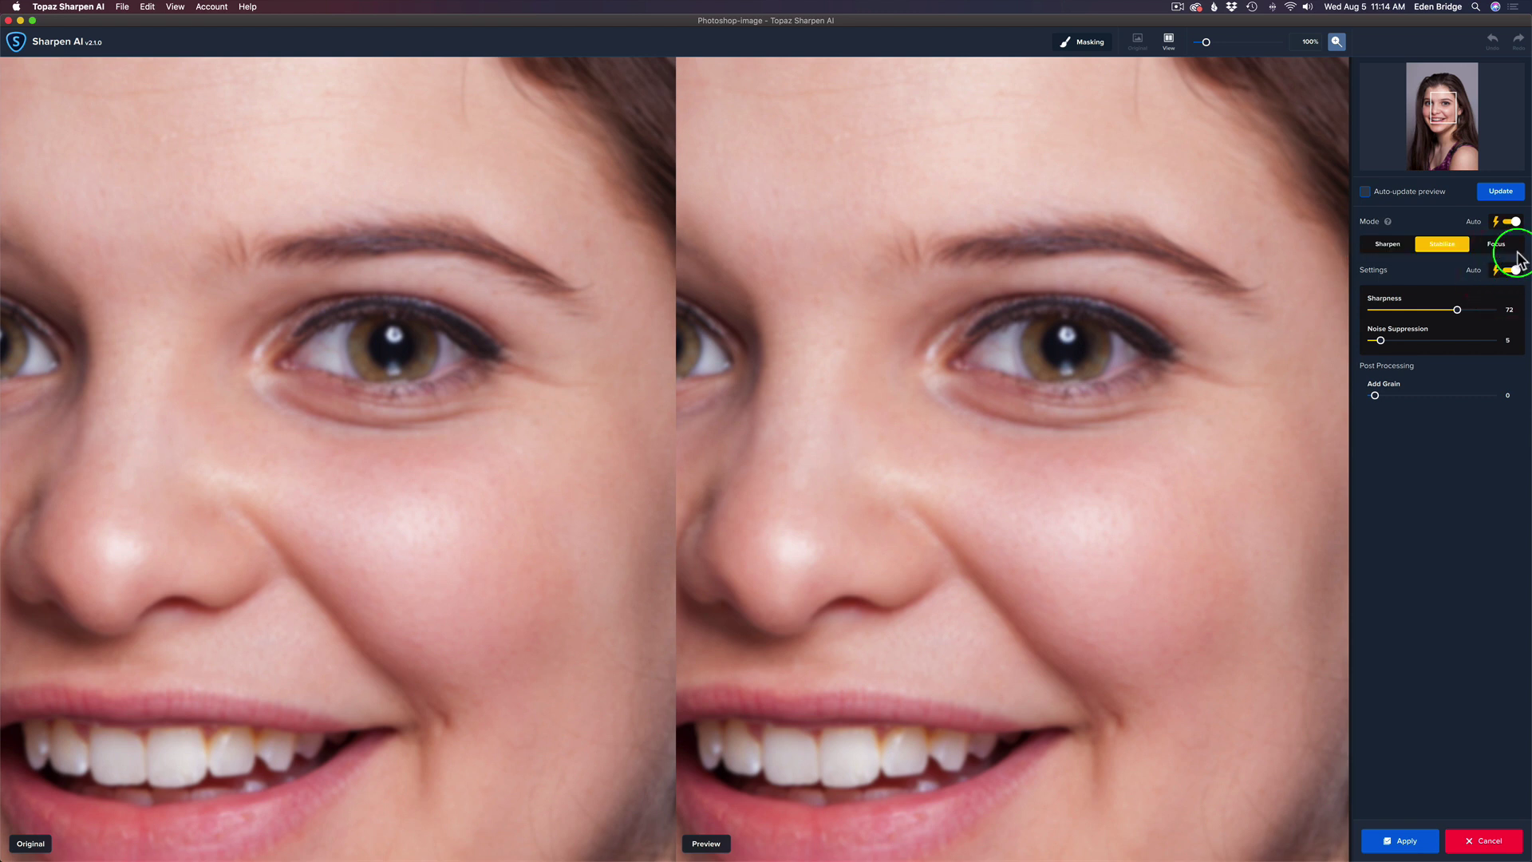
left_click(1502, 192)
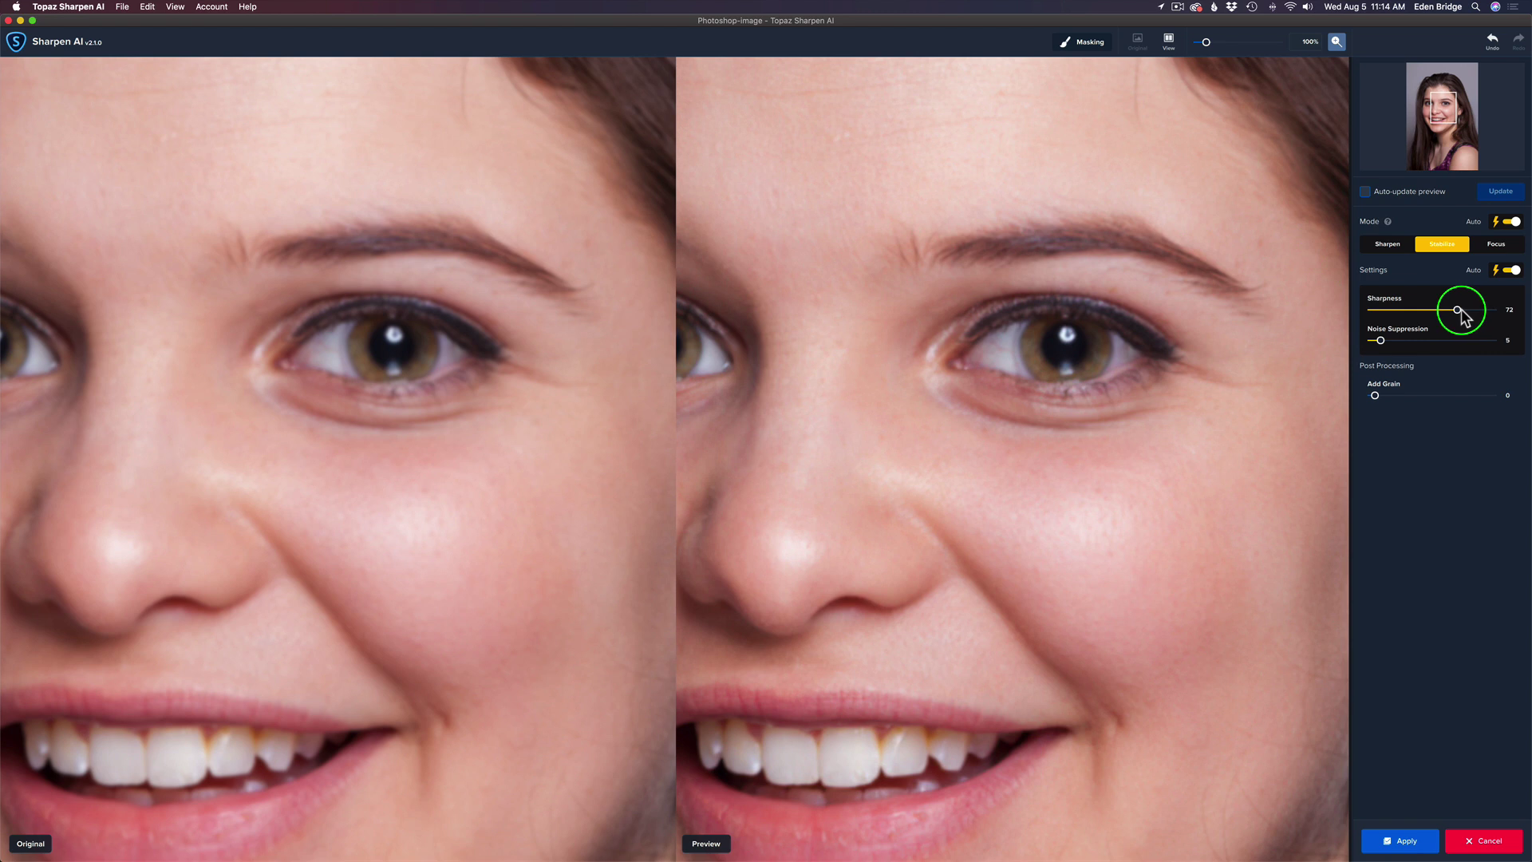
Test Sharpness 92, revert to the auto Sharpness 72, and apply the sharpening to the portrait
left_click_drag(1460, 311, 1481, 314)
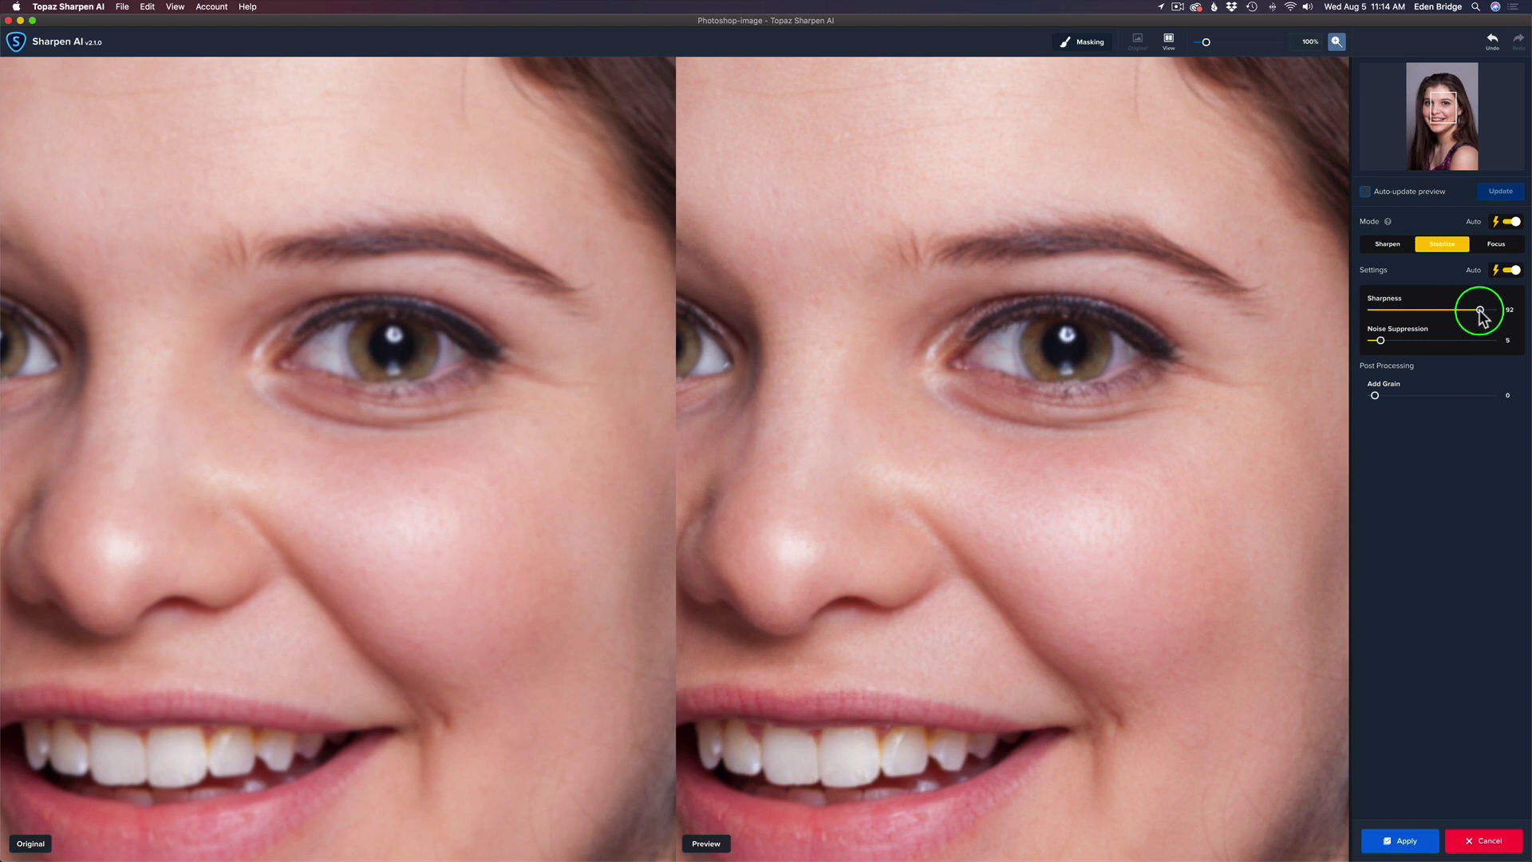
left_click(1499, 193)
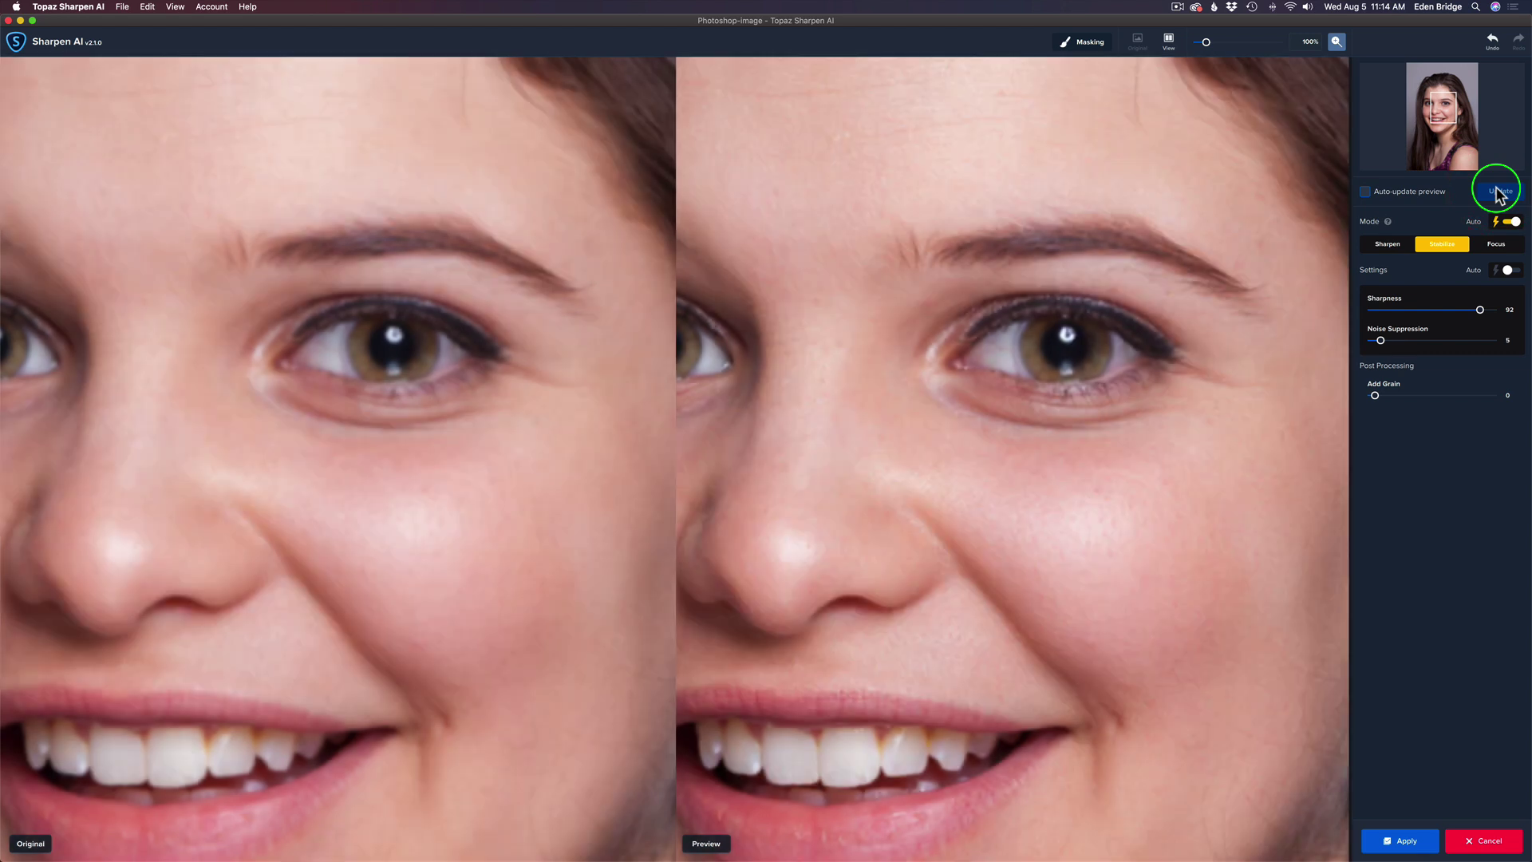
left_click(1514, 223)
left_click(1509, 271)
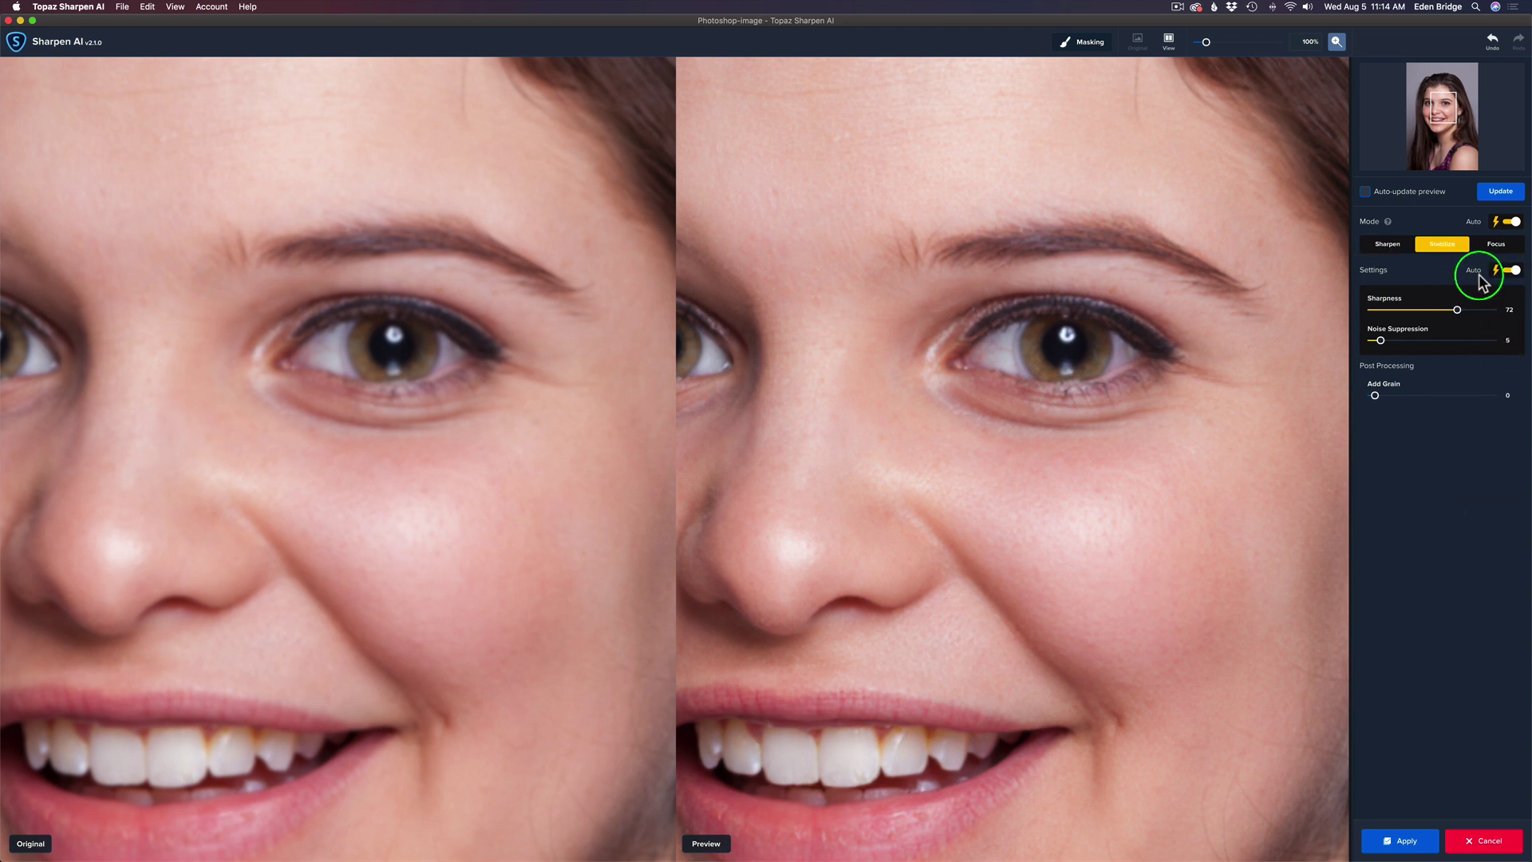
left_click(1409, 843)
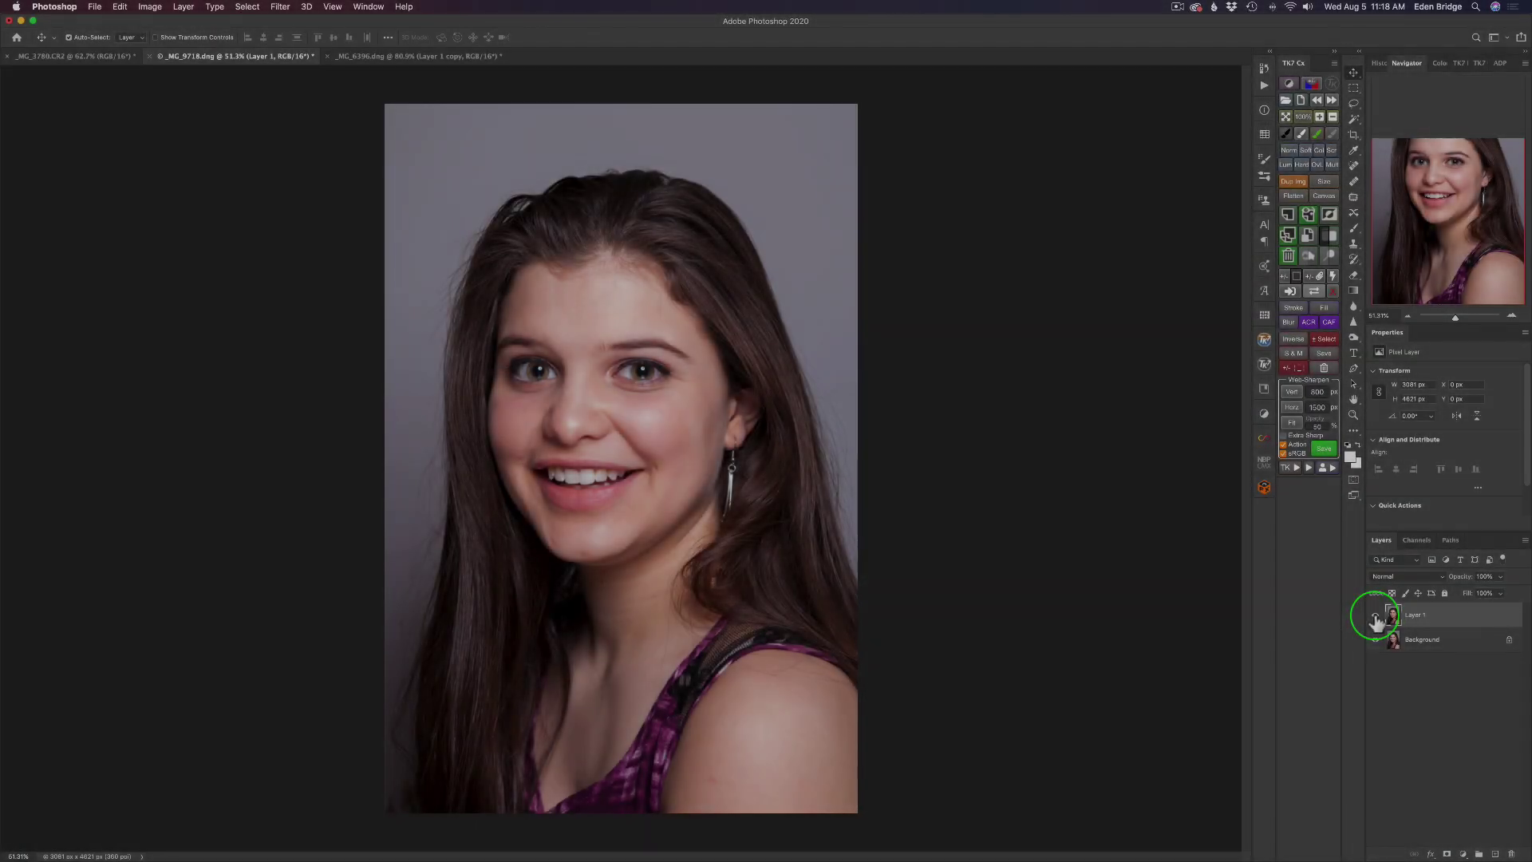
left_click(1375, 616)
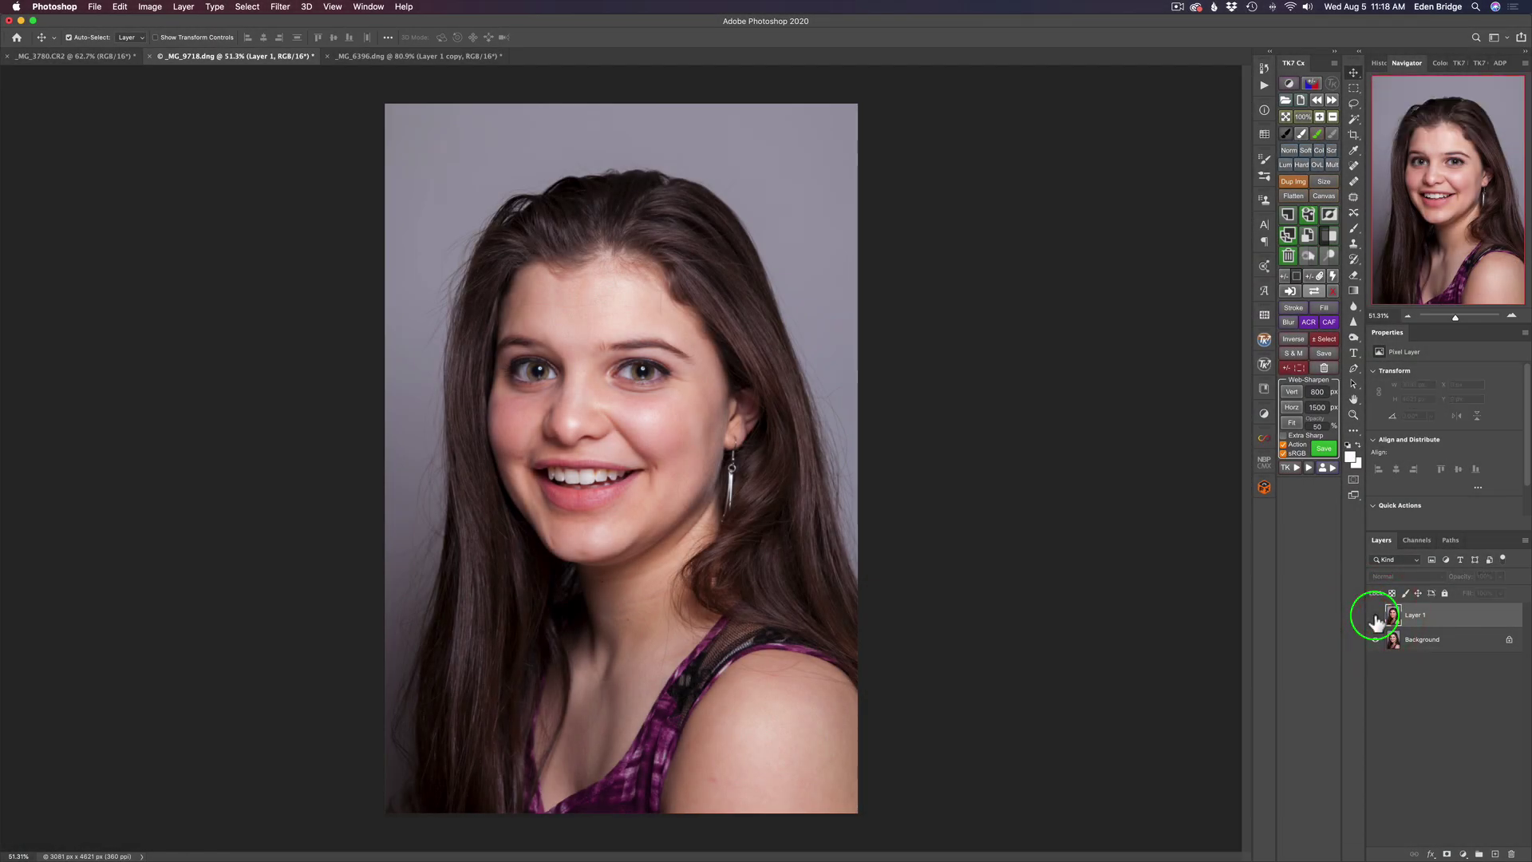
left_click(1376, 615)
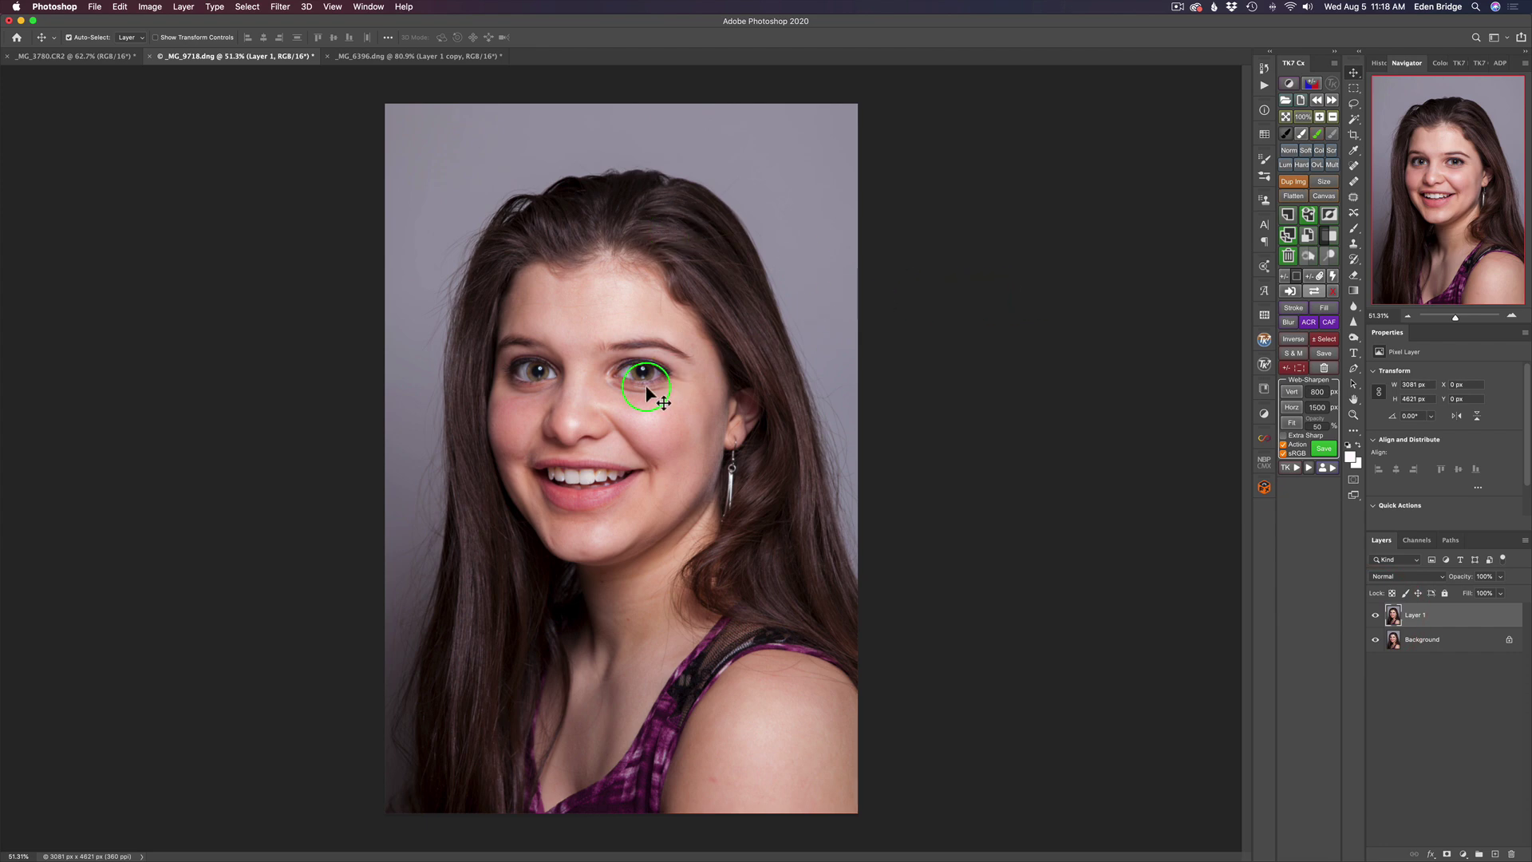
scroll(646, 387, "up", 5)
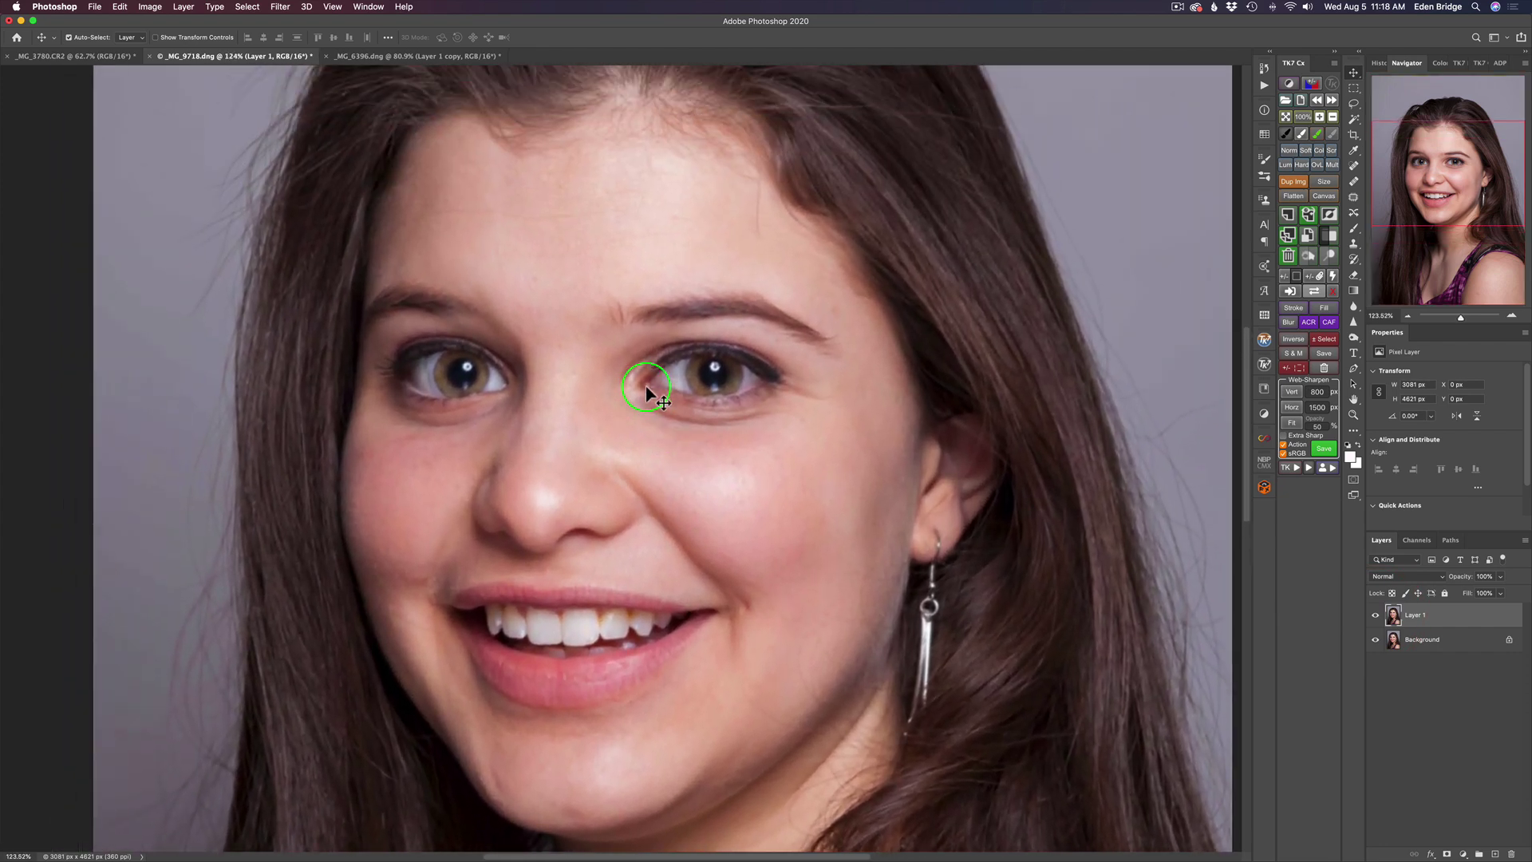
scroll(645, 385, "up", 2)
scroll(645, 385, "left", 2)
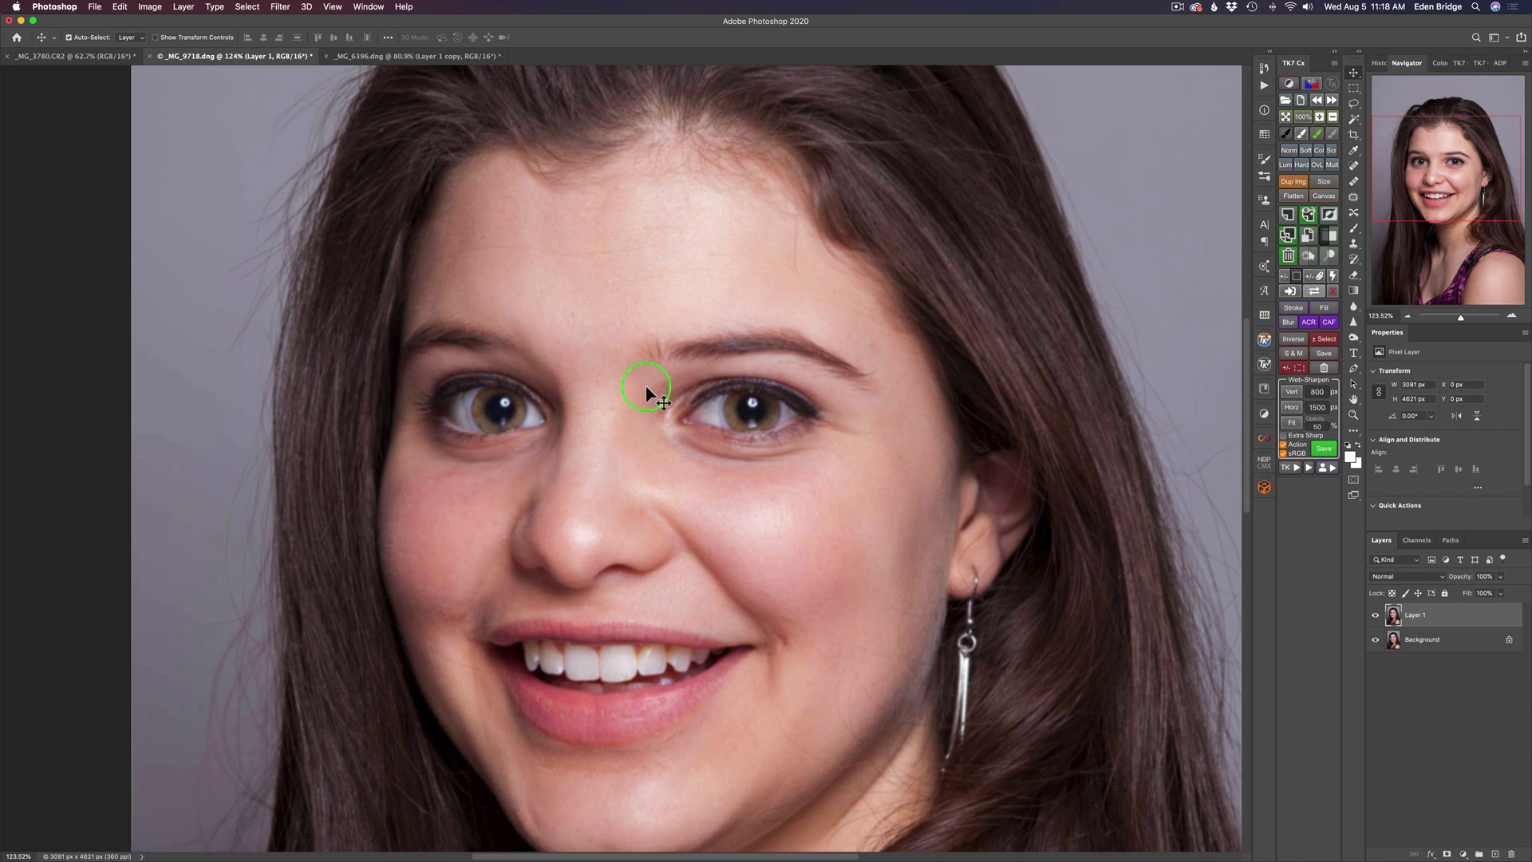
left_click(1375, 616)
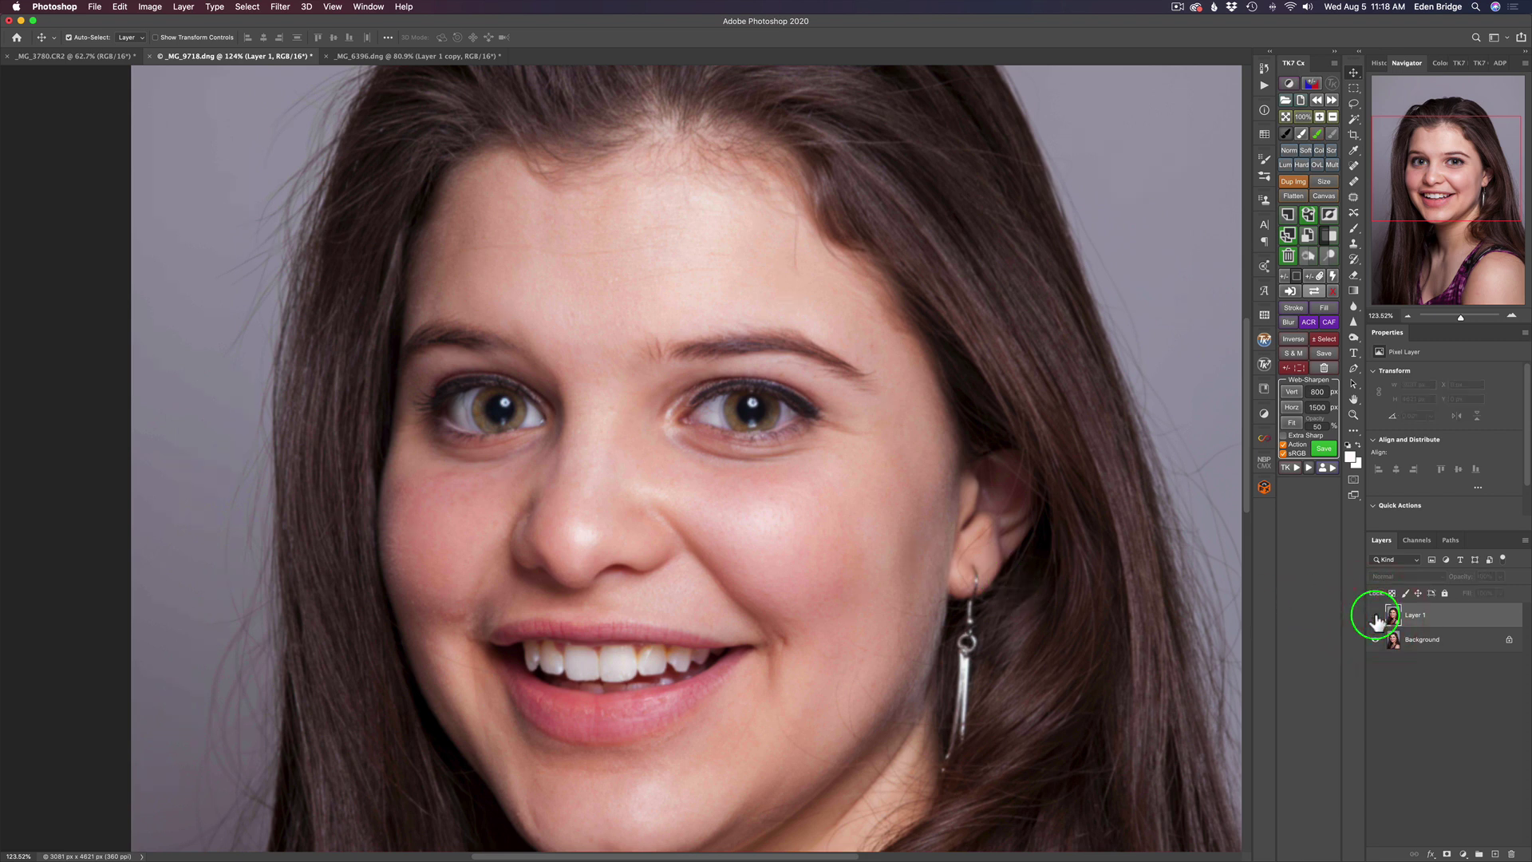
left_click(1375, 616)
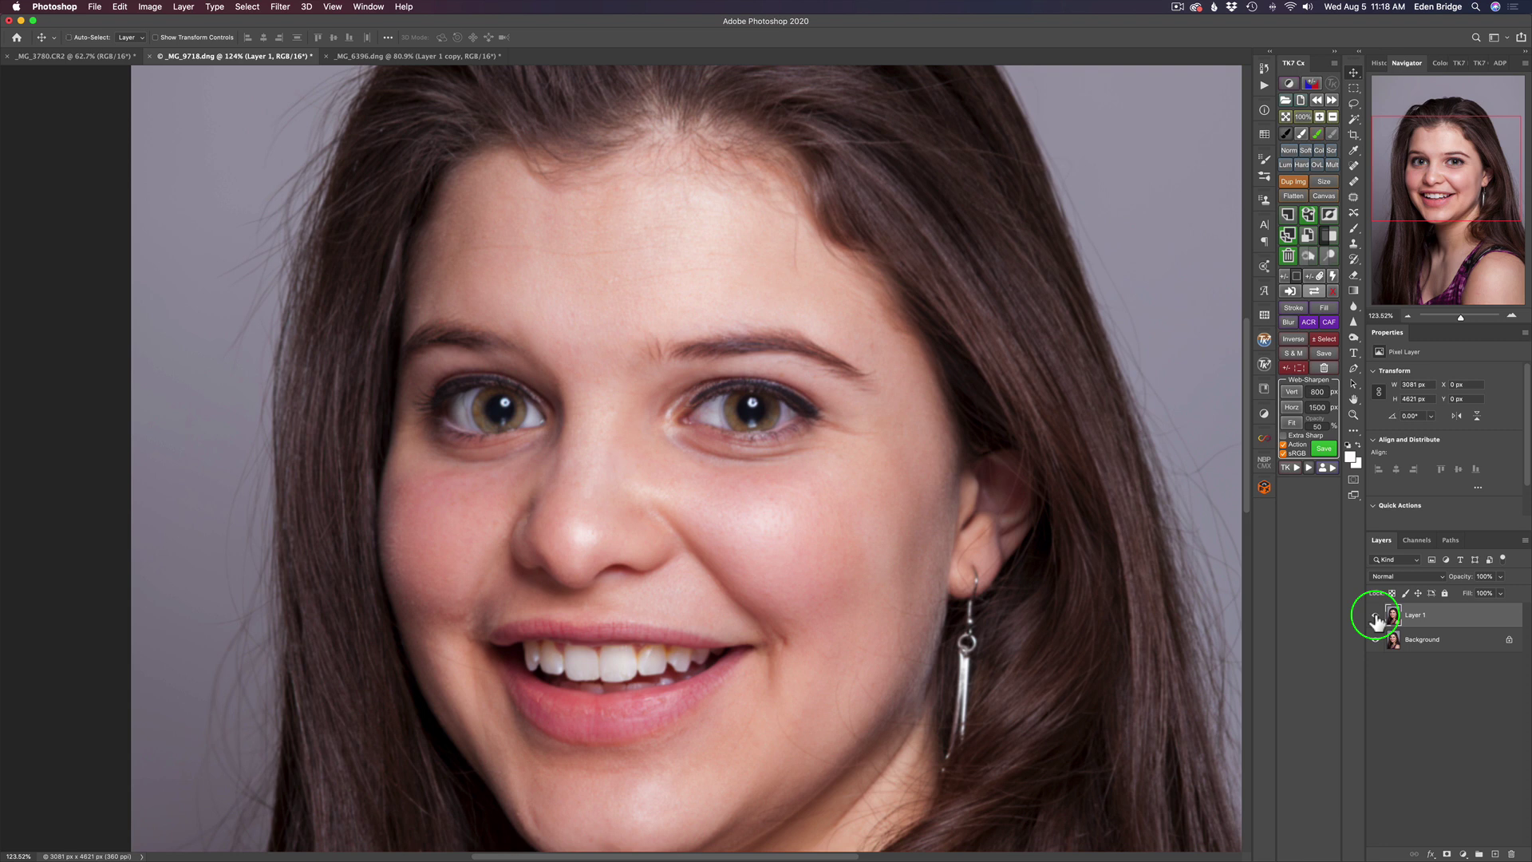
Duplicate Layer 1, open Sharpen AI on the copy, and auto-detect Stabilize settings
key("super+j")
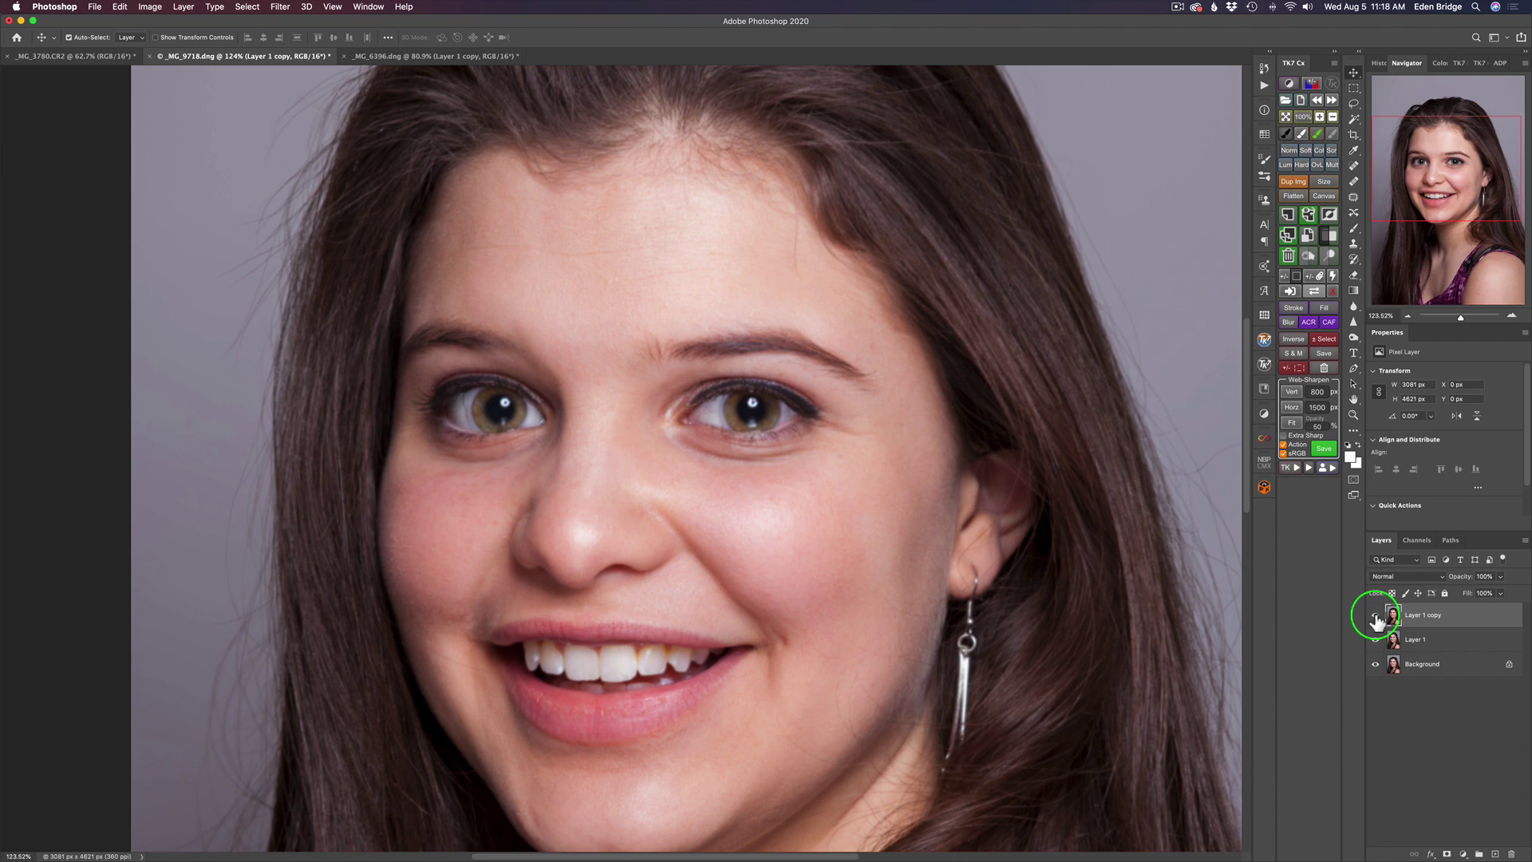
left_click(279, 7)
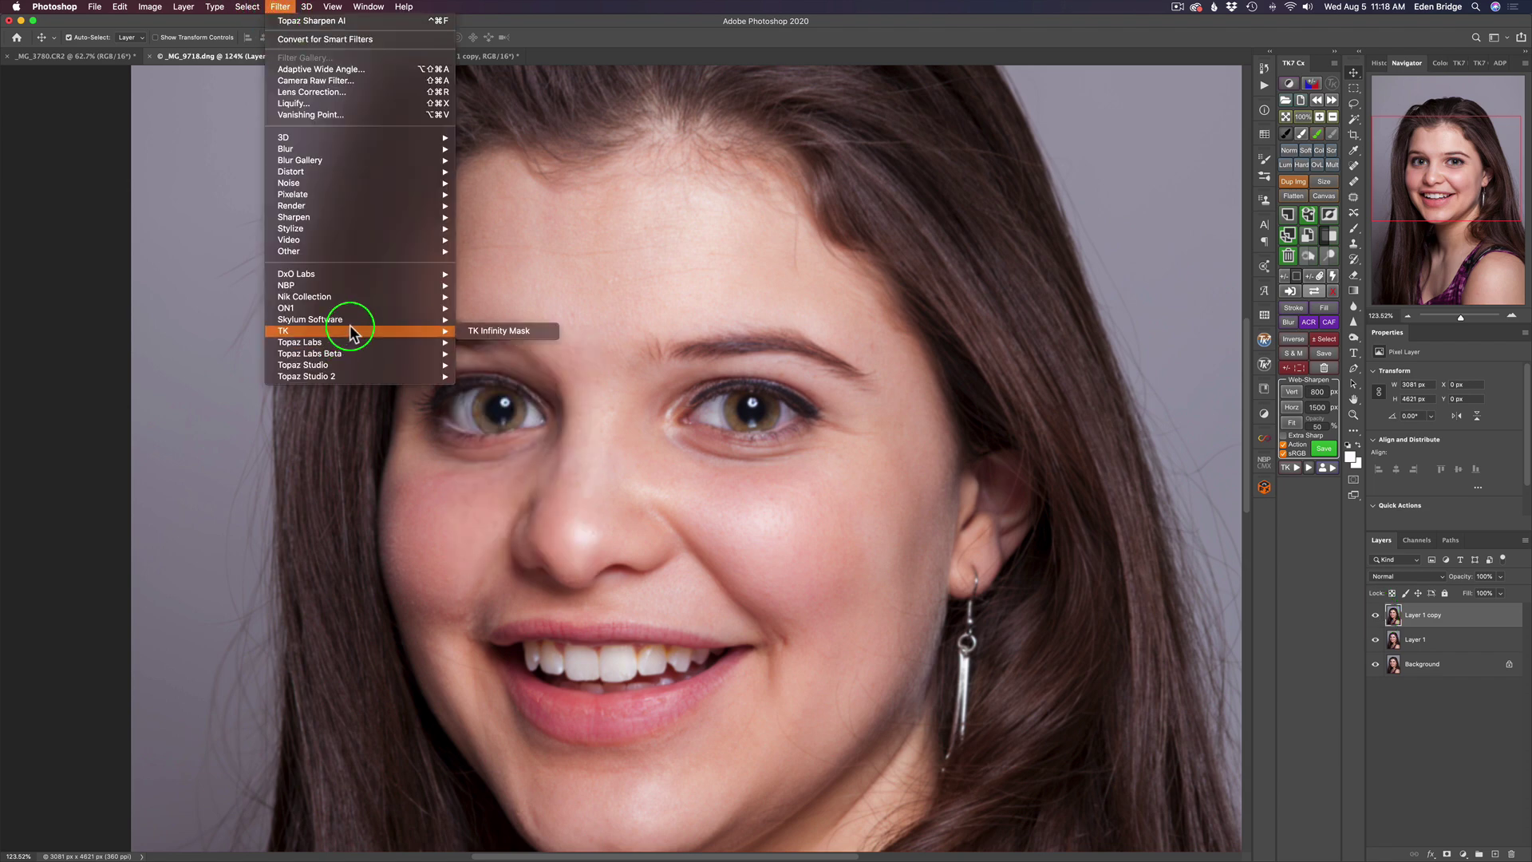
mouse_move(352, 341)
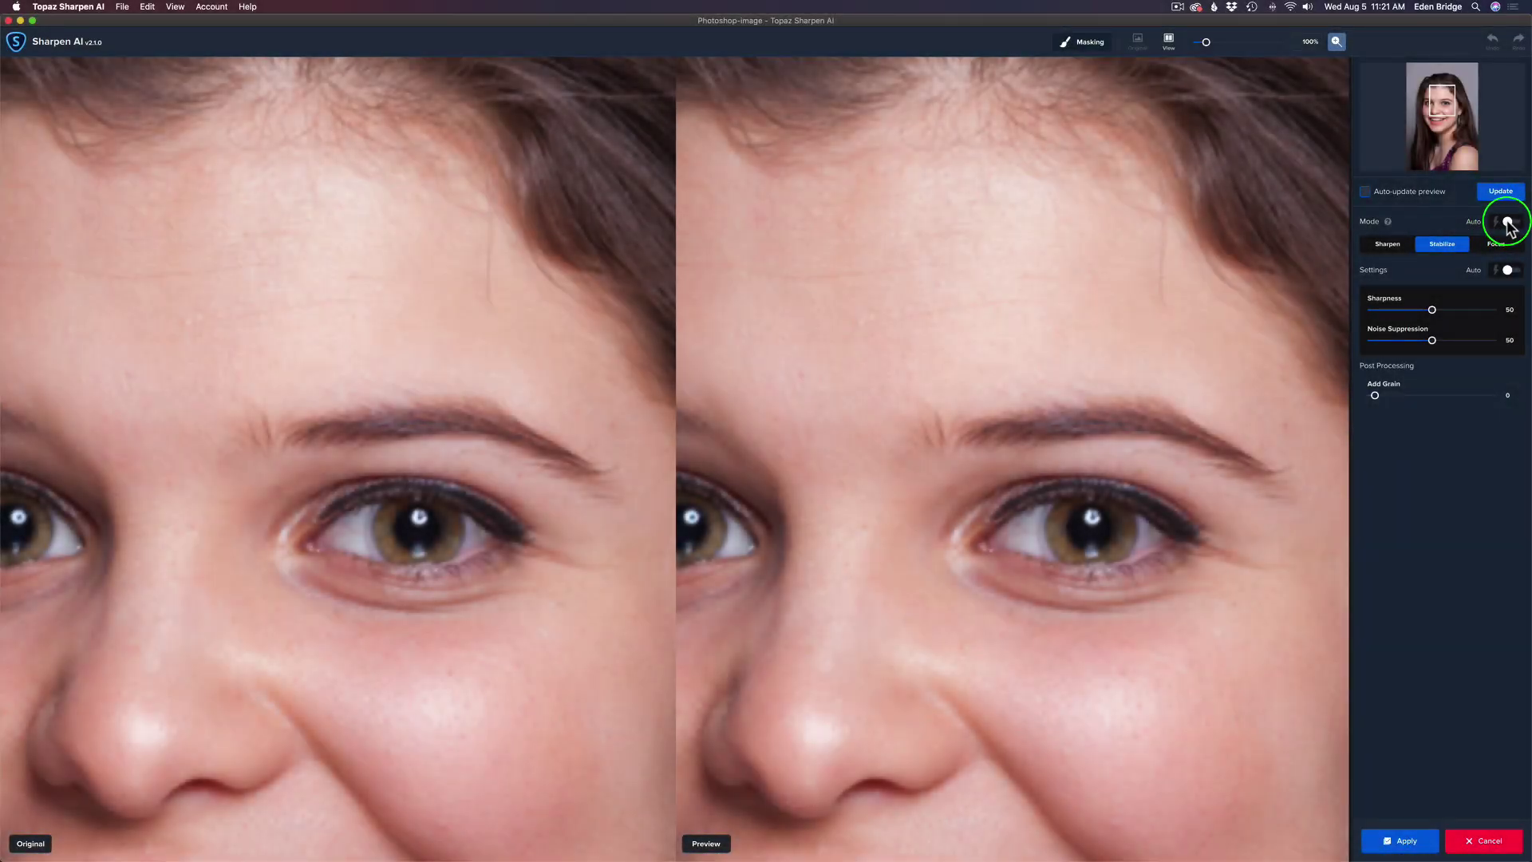
left_click(1509, 221)
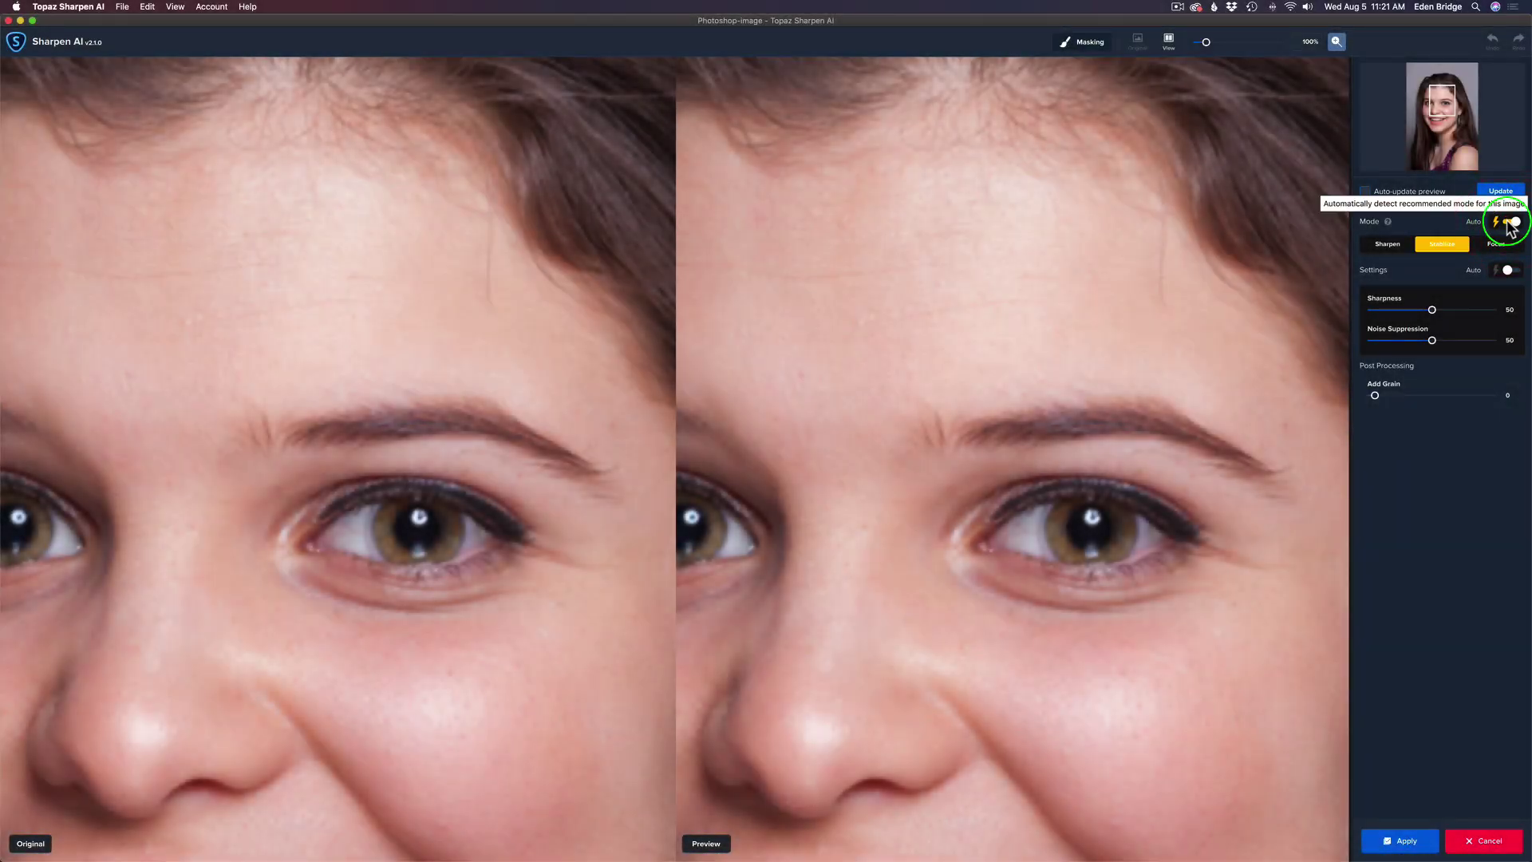
left_click(1510, 271)
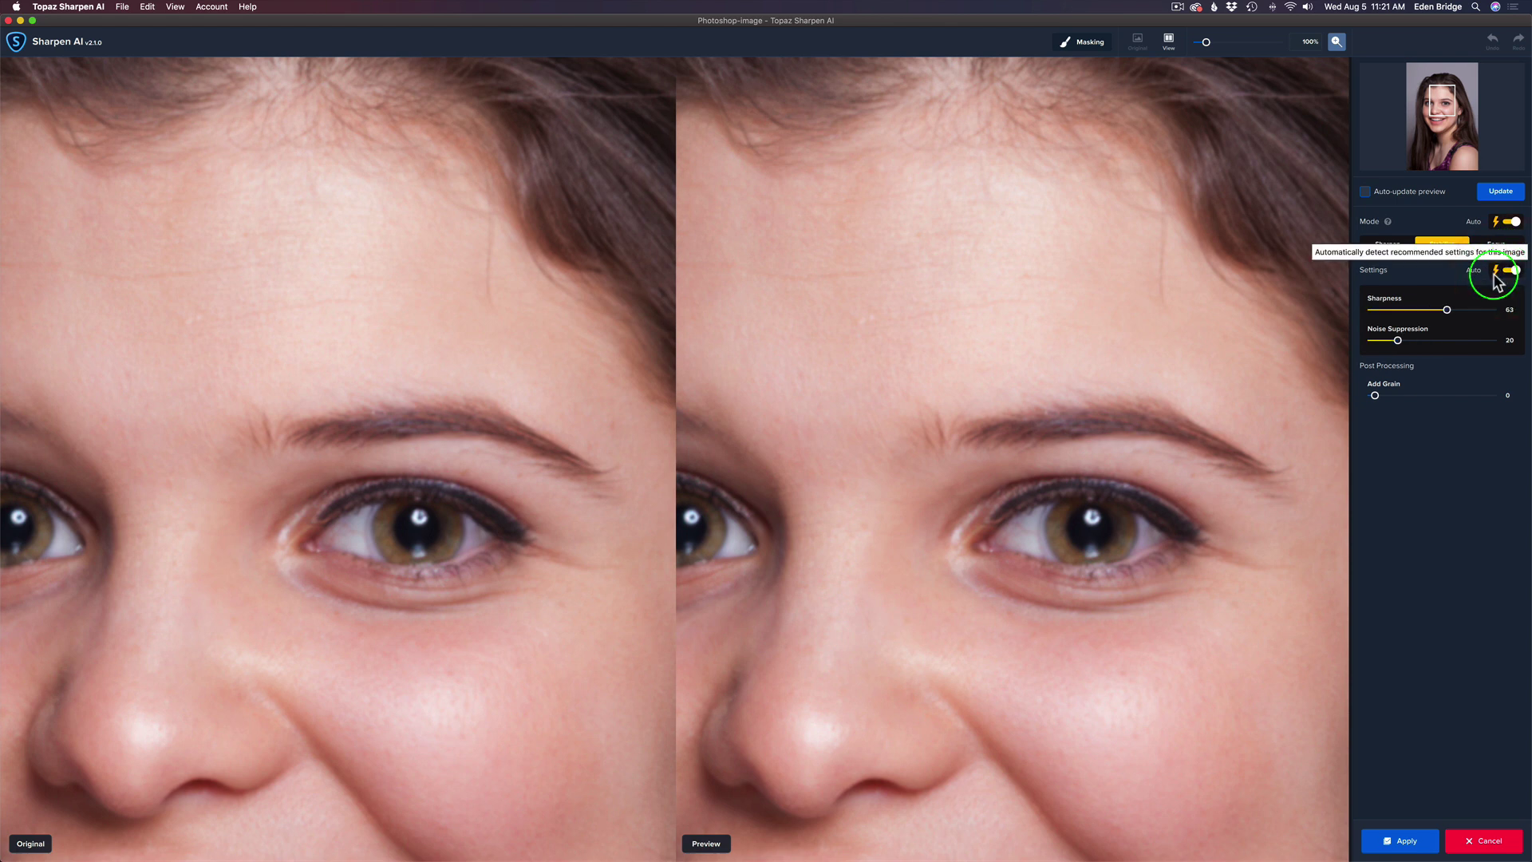
left_click(1503, 194)
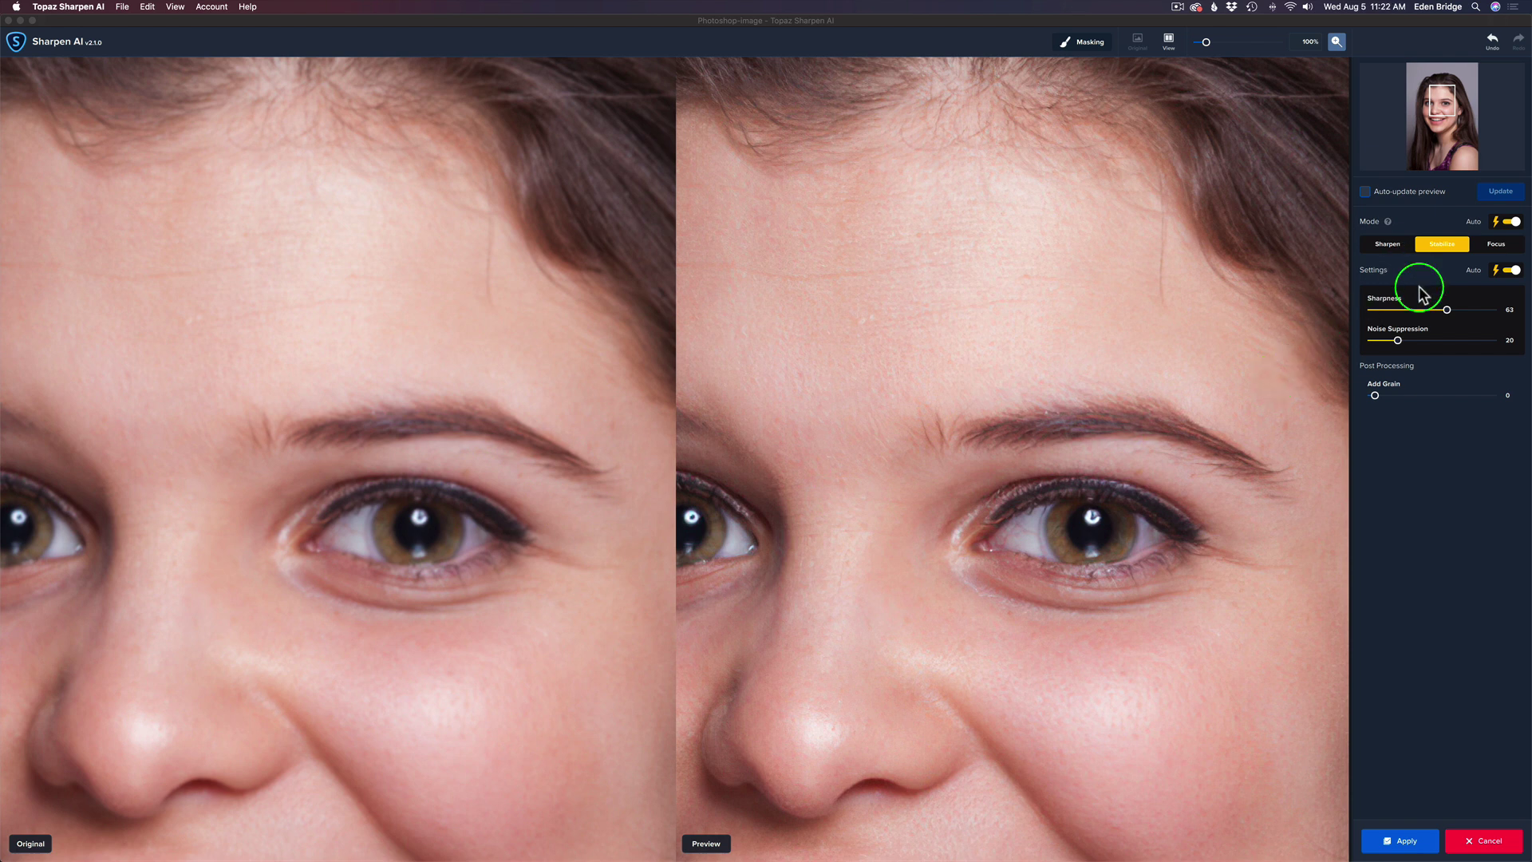
Lower Sharpness from 63 to 58 with Noise Suppression 20, refresh, and apply it to Layer 1 copy
left_click_drag(1445, 307, 1441, 311)
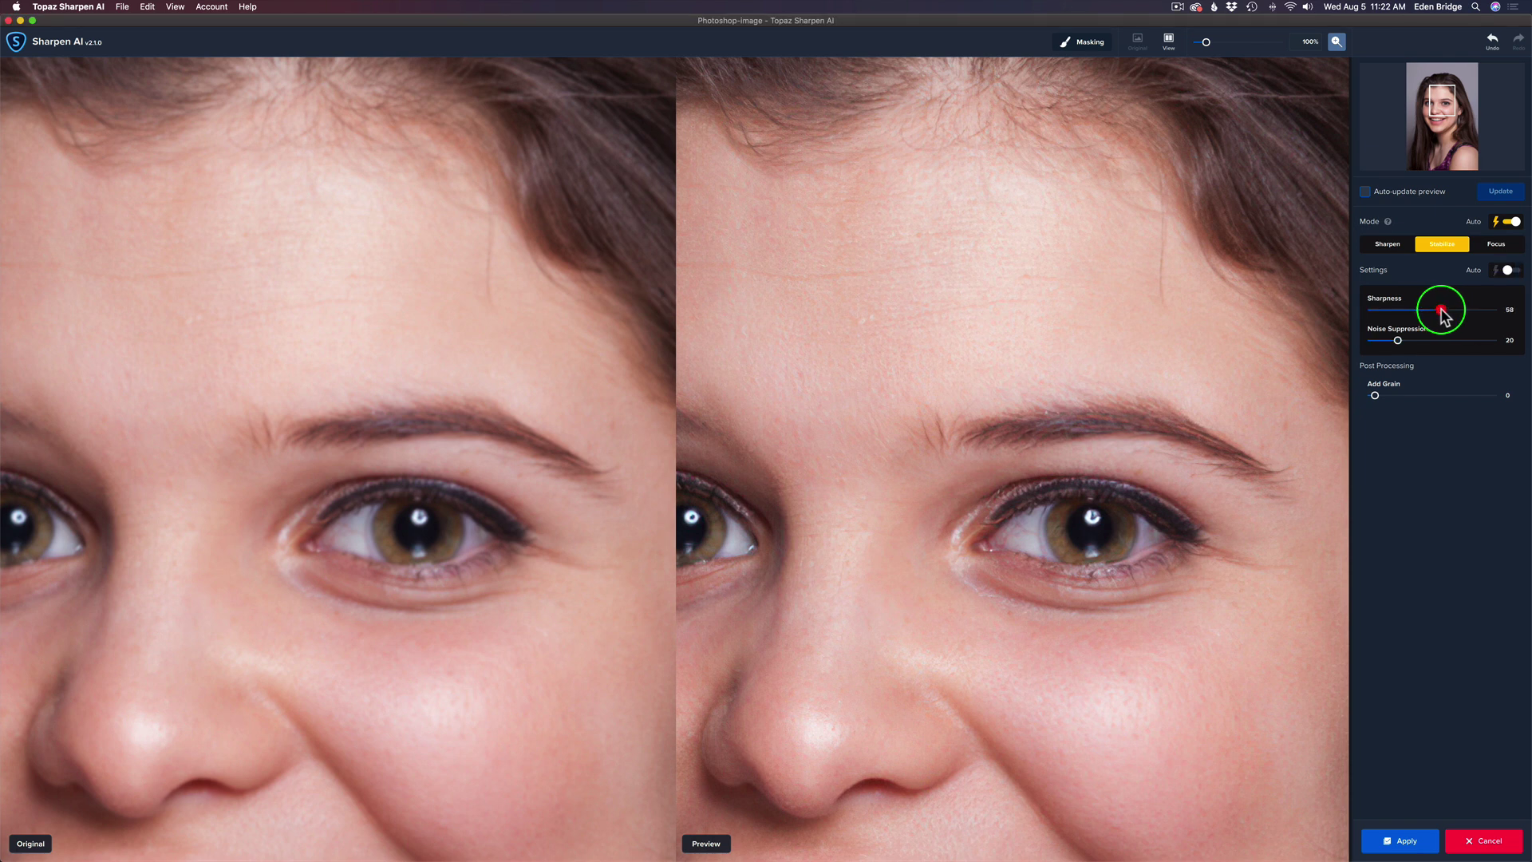
left_click(1501, 193)
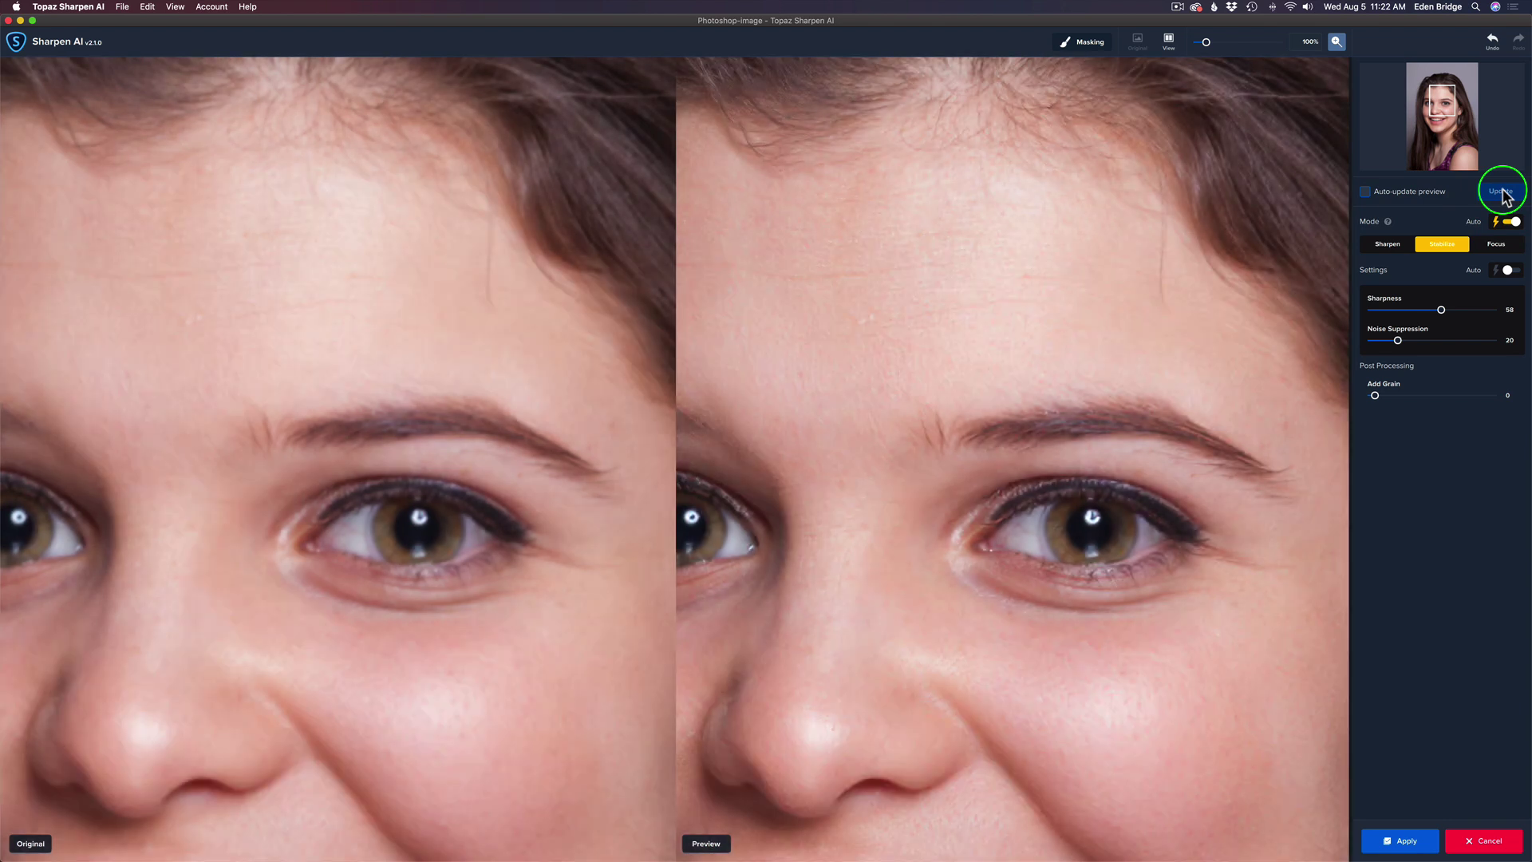
left_click(1408, 844)
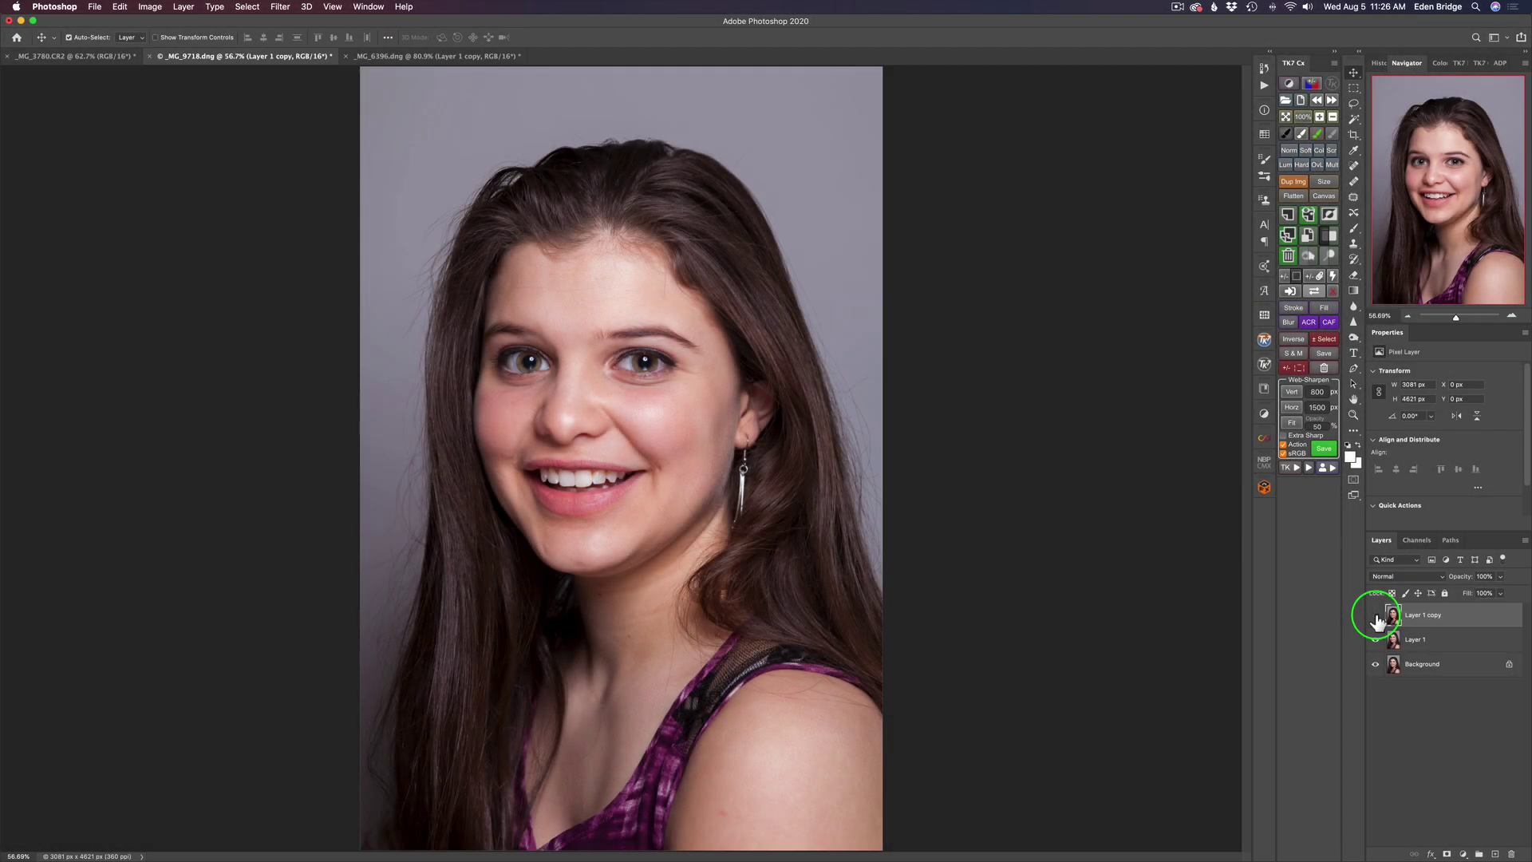
left_click(1376, 618)
left_click(1376, 618)
scroll(707, 458, "up", 5)
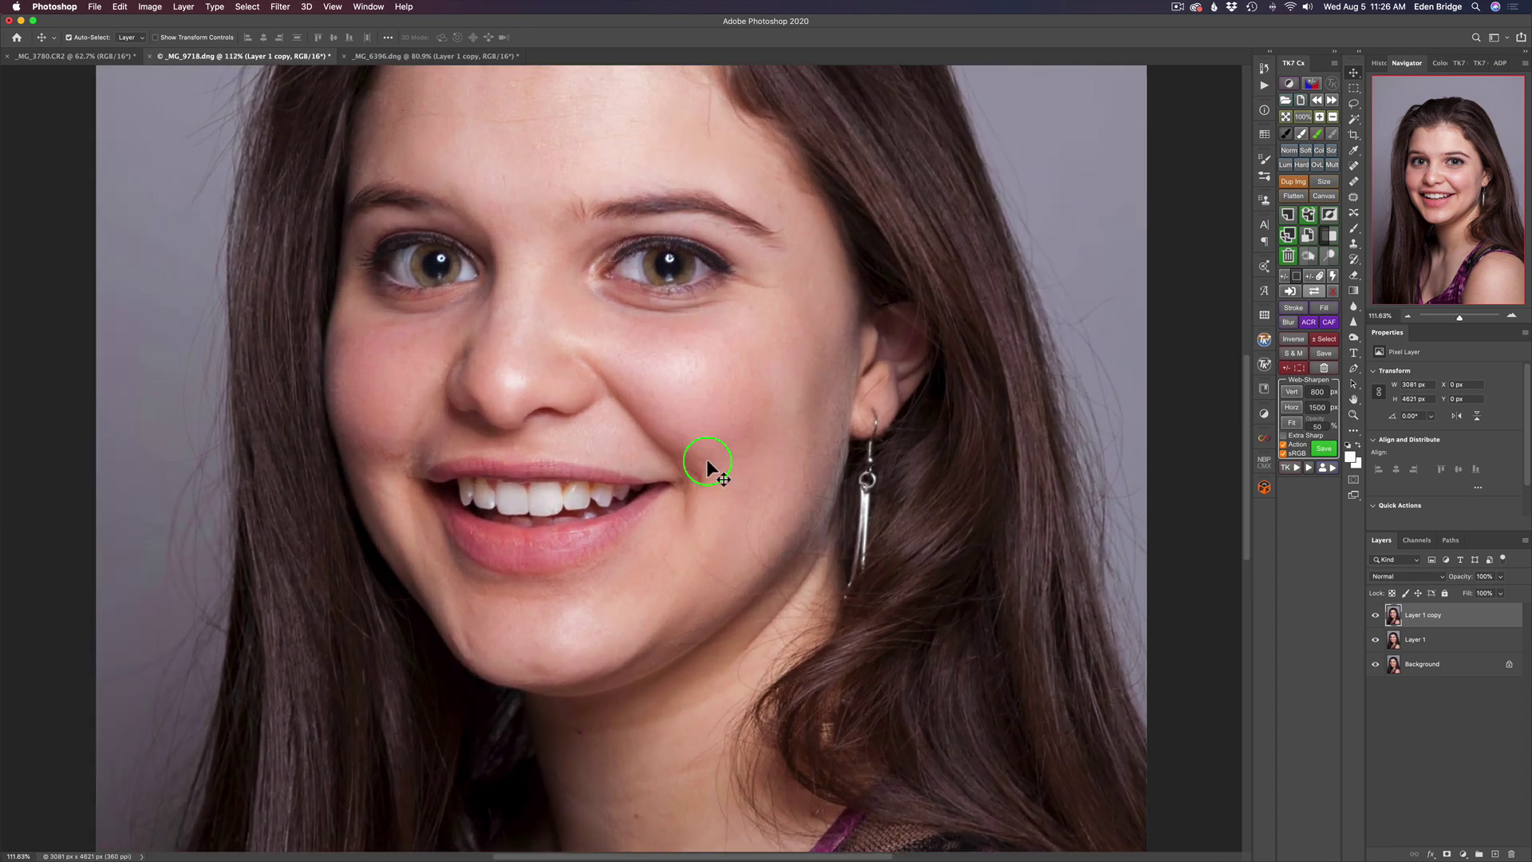
scroll(707, 458, "up", 3)
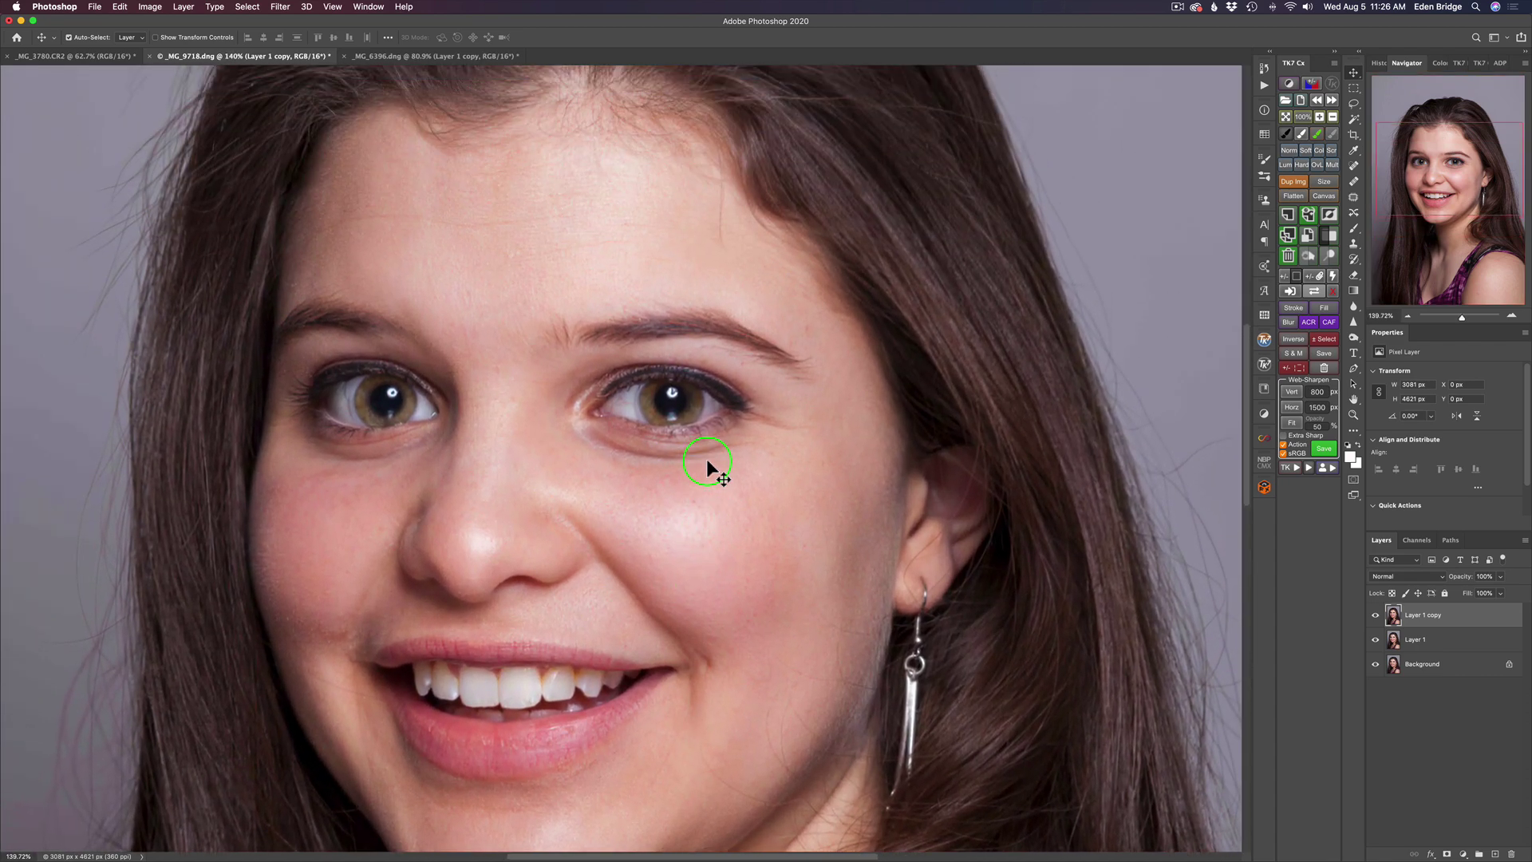
scroll(707, 458, "up", 2)
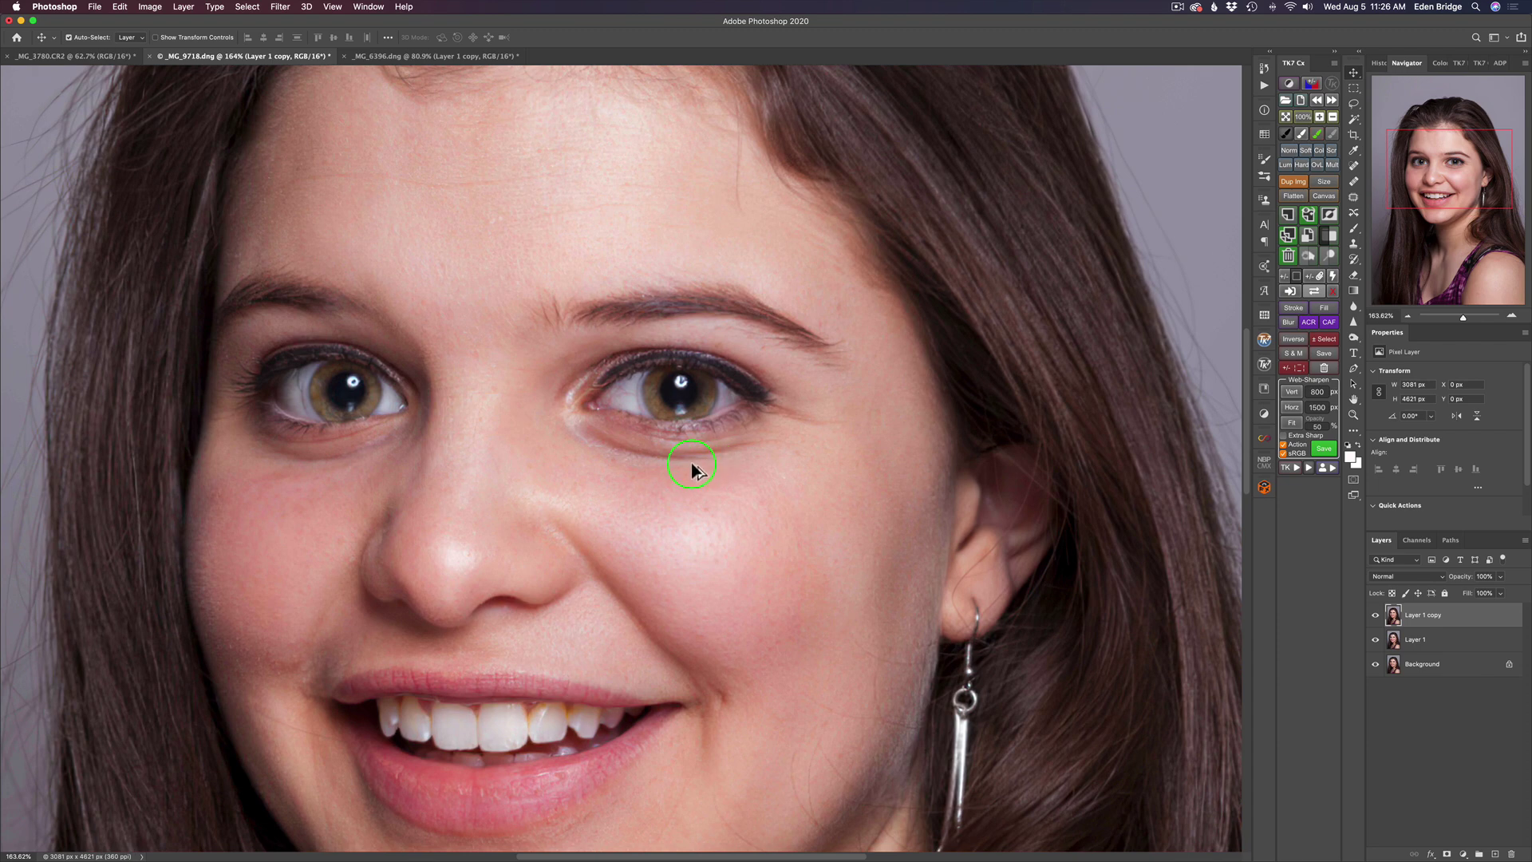
left_click(1376, 665, "alt")
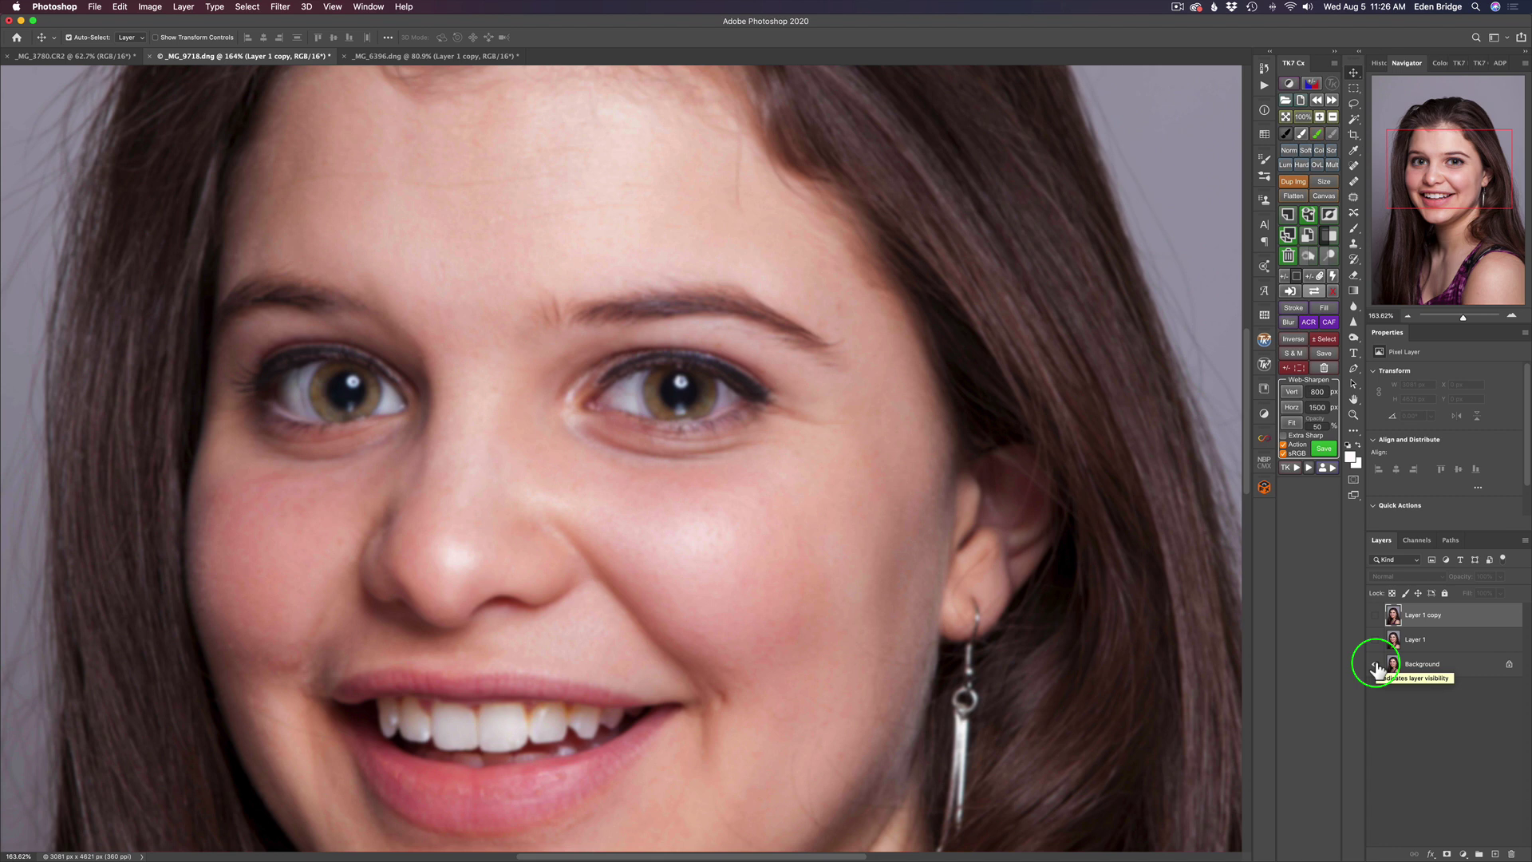
left_click(1376, 666, "alt")
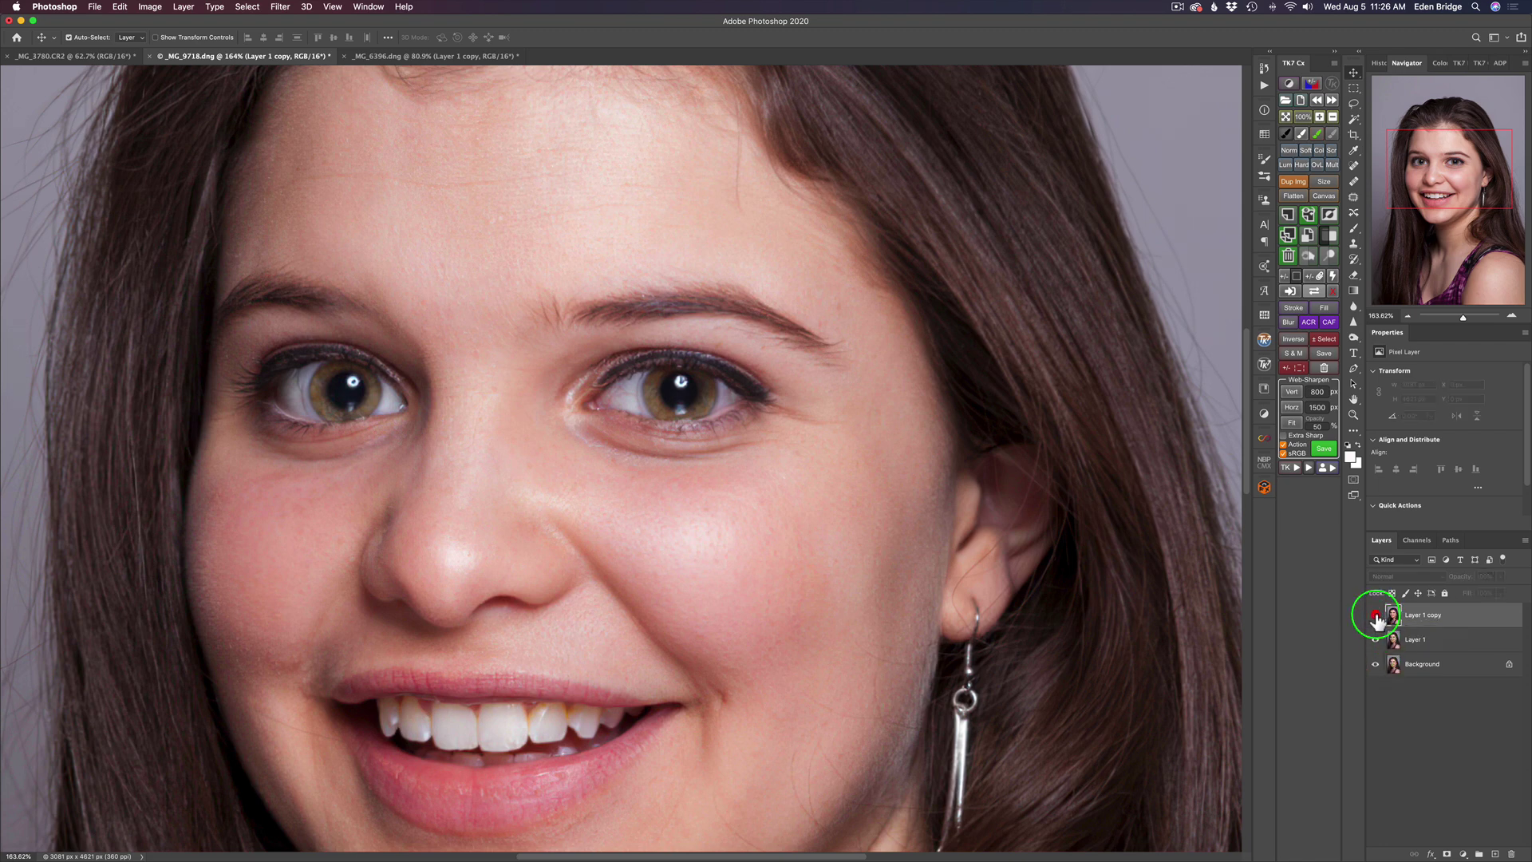
left_click(1376, 617)
left_click(1376, 617)
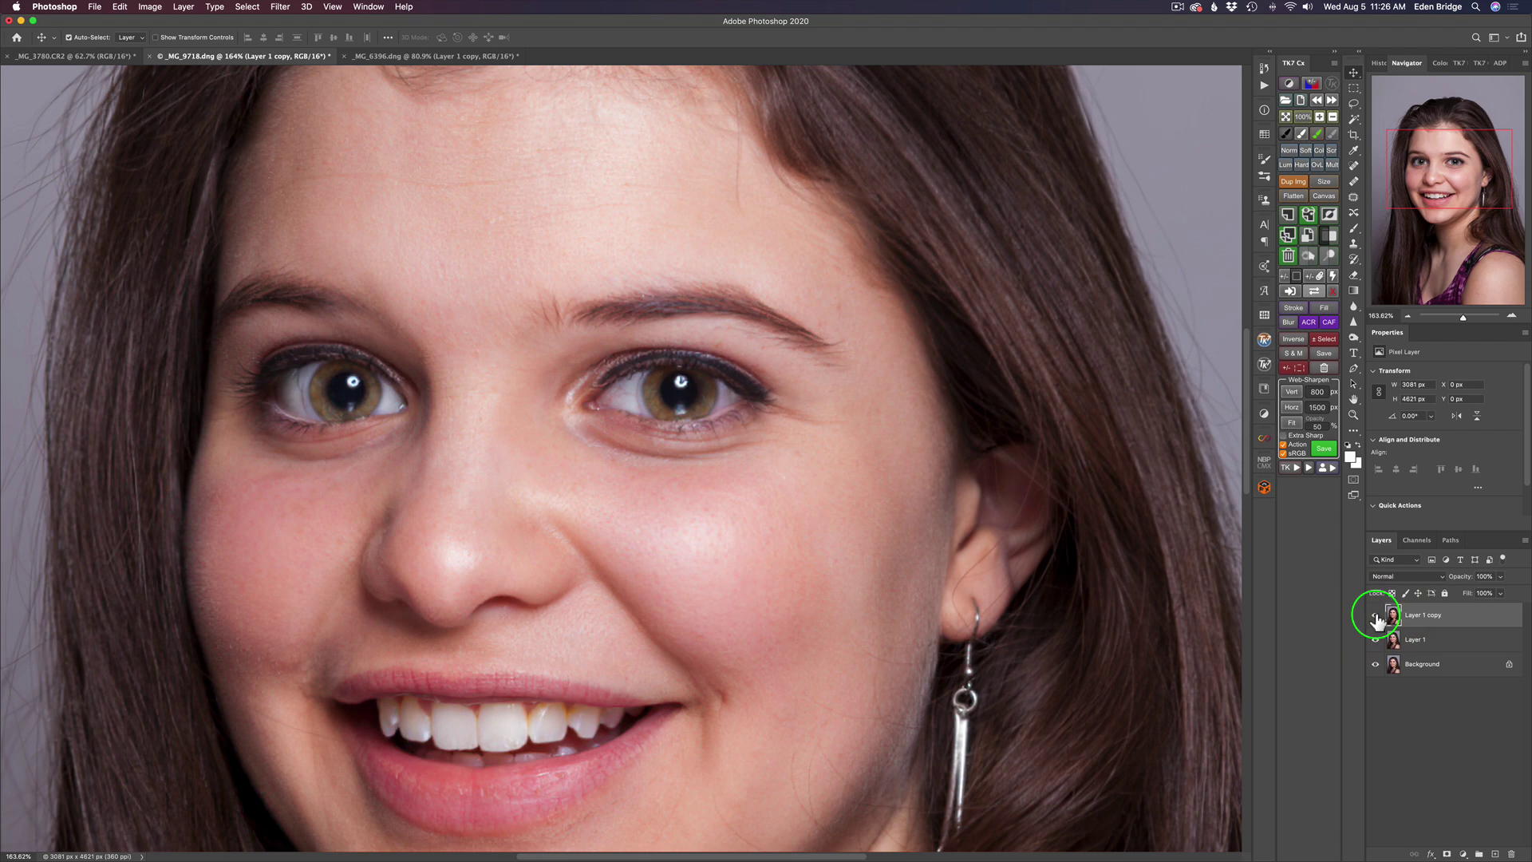
left_click(1376, 617)
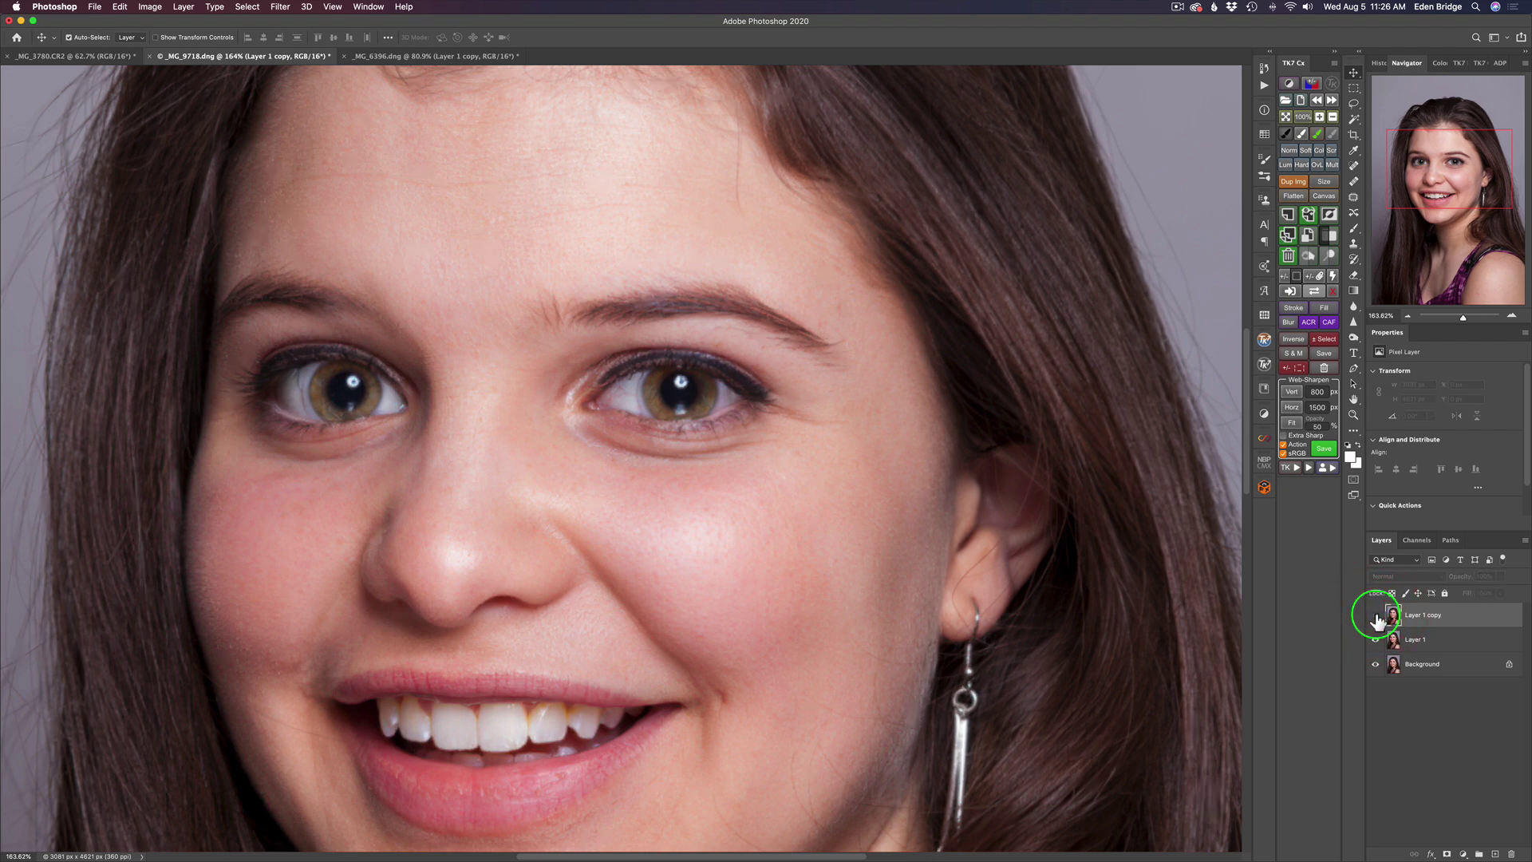
left_click(1376, 617)
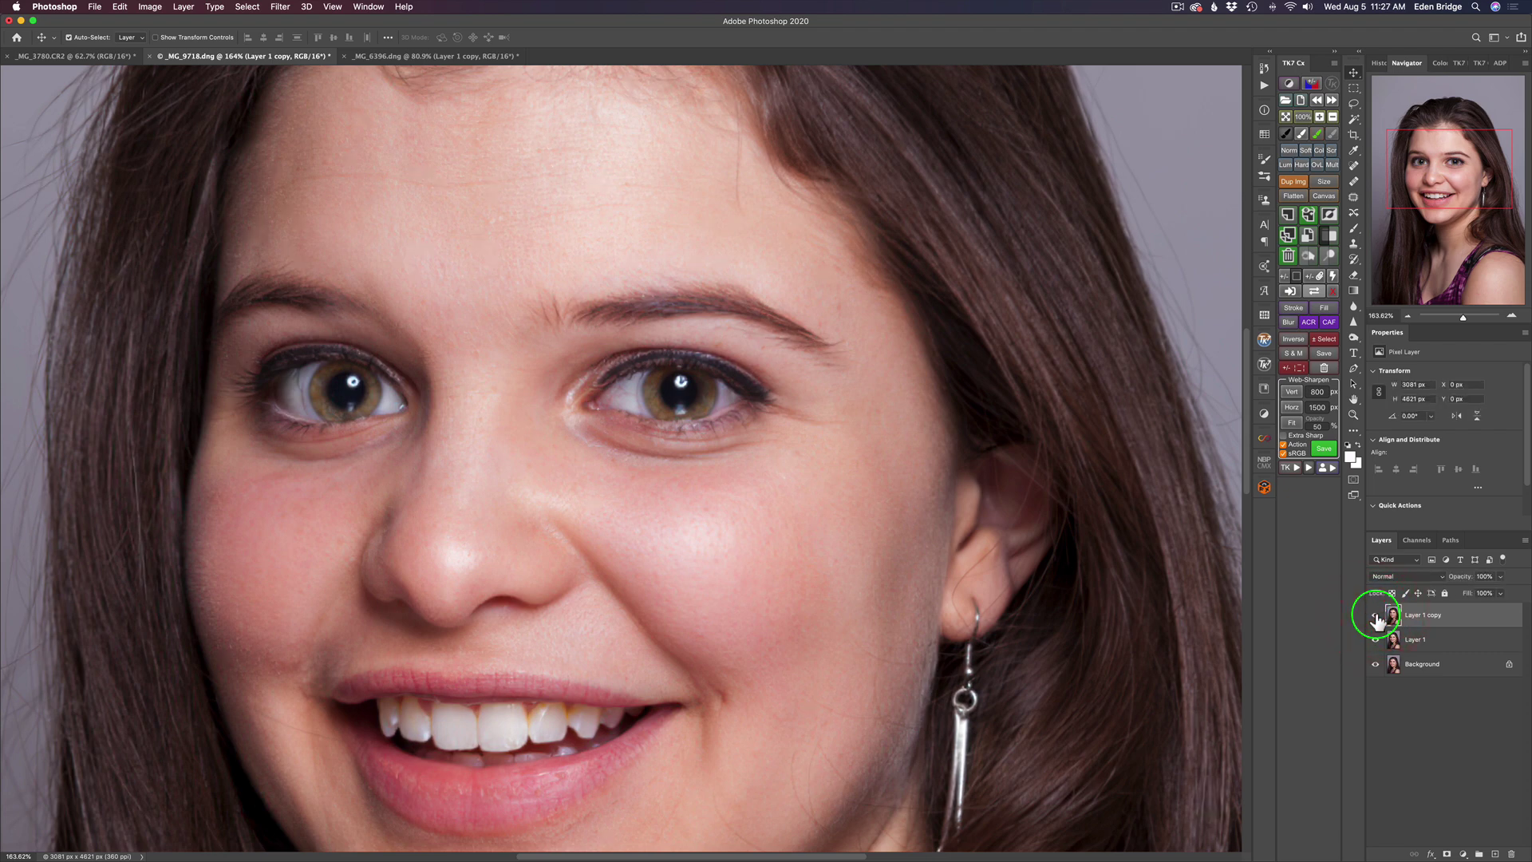
key("super+0")
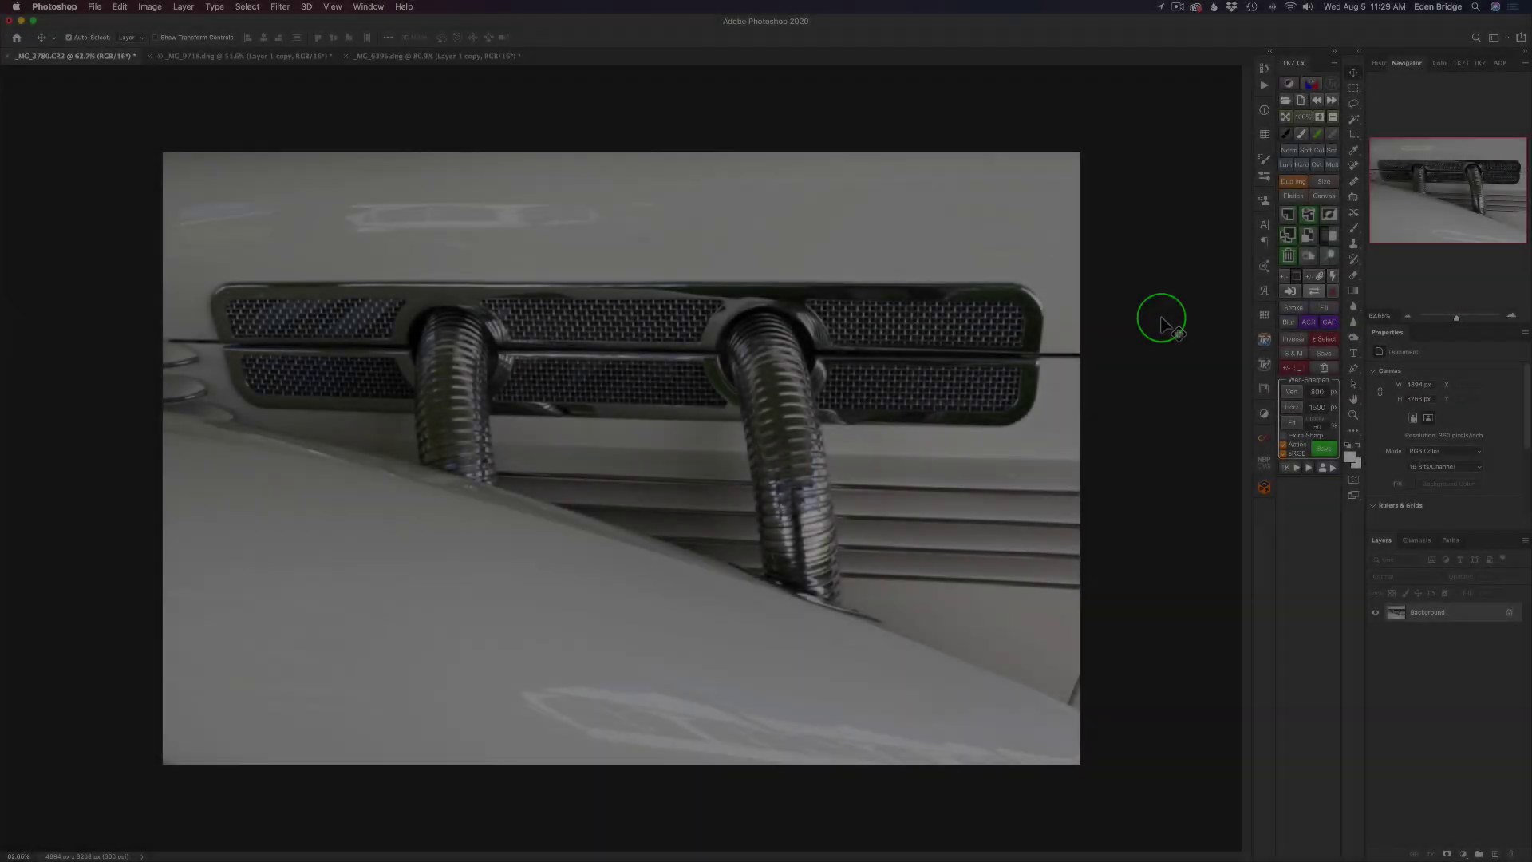
scroll(637, 382, "up", 3)
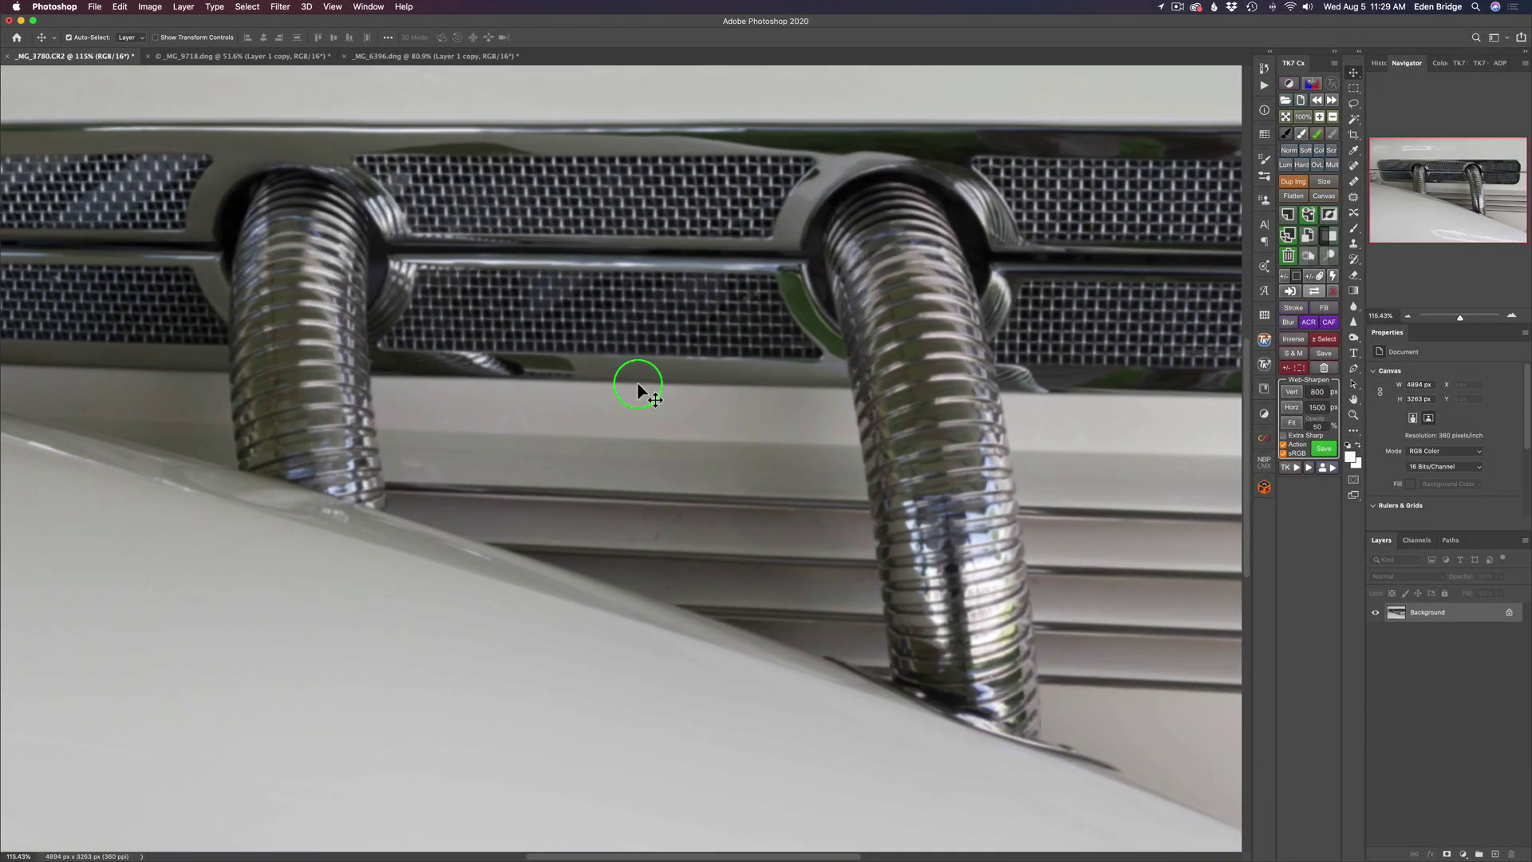
scroll(637, 381, "up", 3)
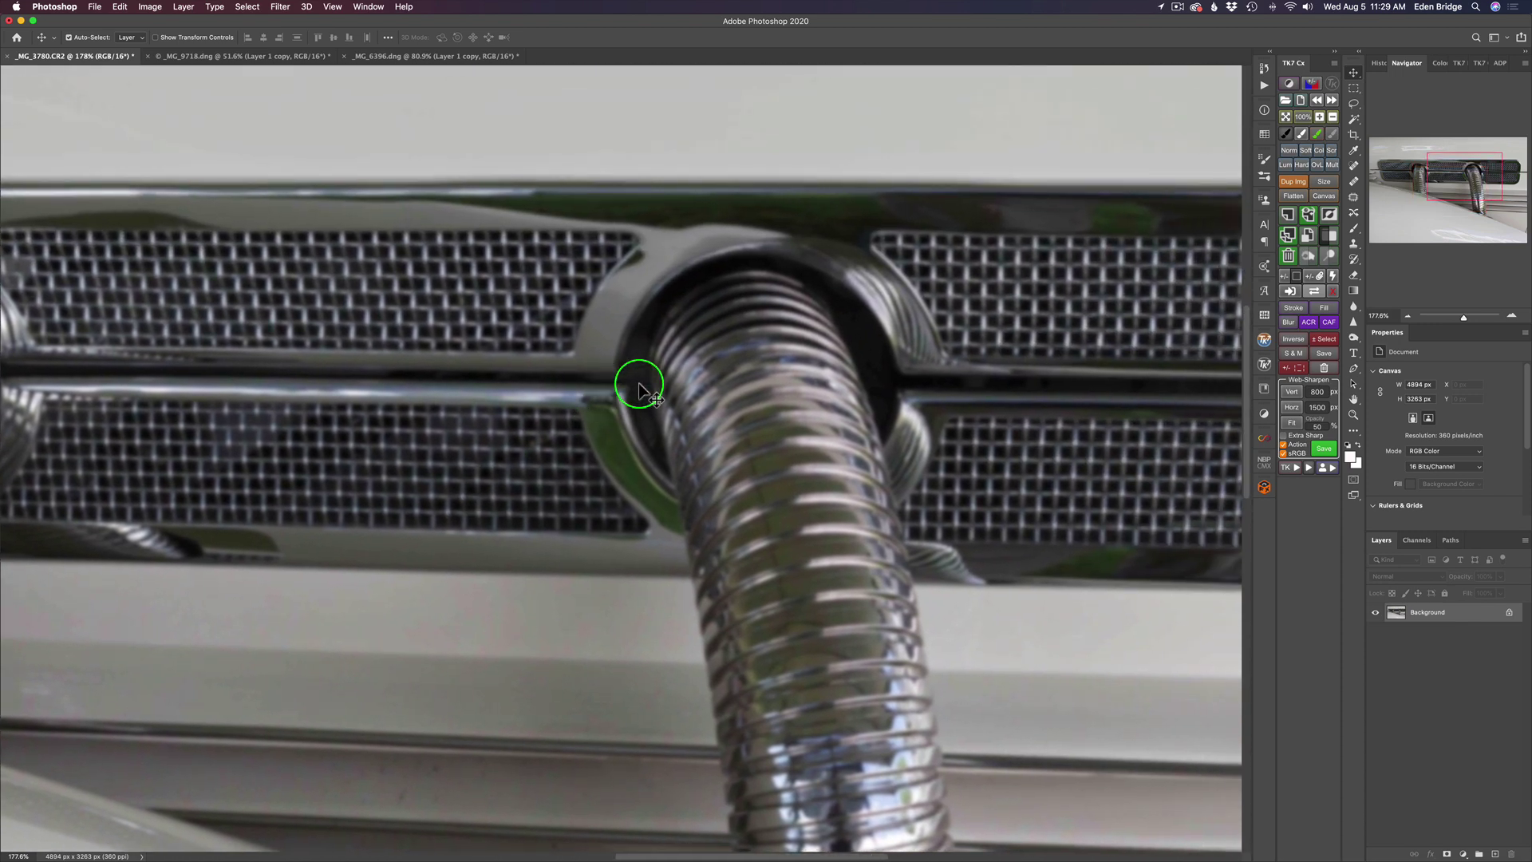
scroll(639, 385, "down", 3)
scroll(639, 384, "up", 2)
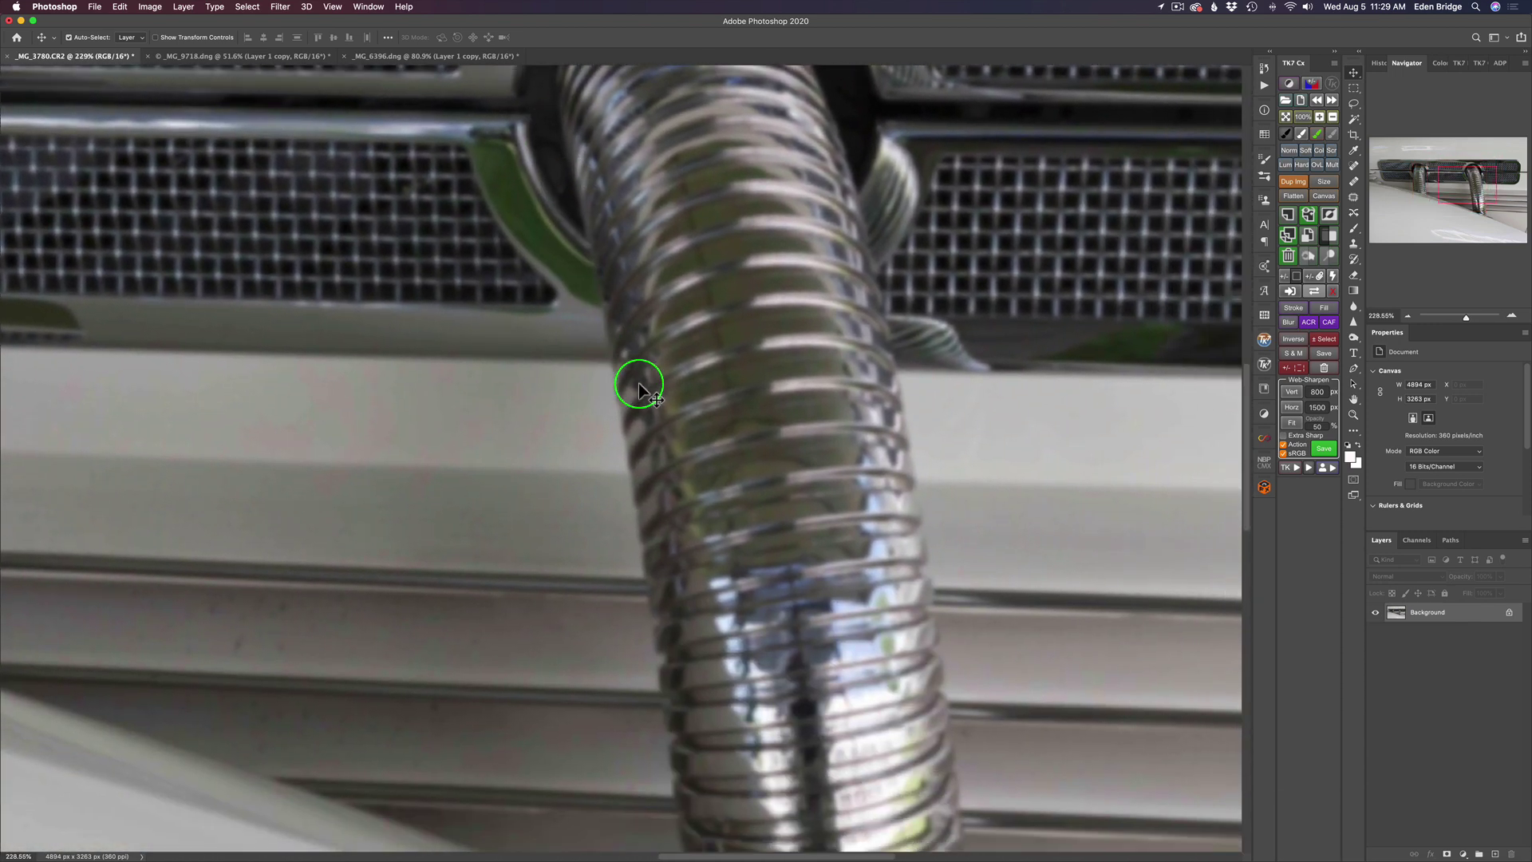
scroll(638, 381, "down", 5)
scroll(639, 381, "right", 8)
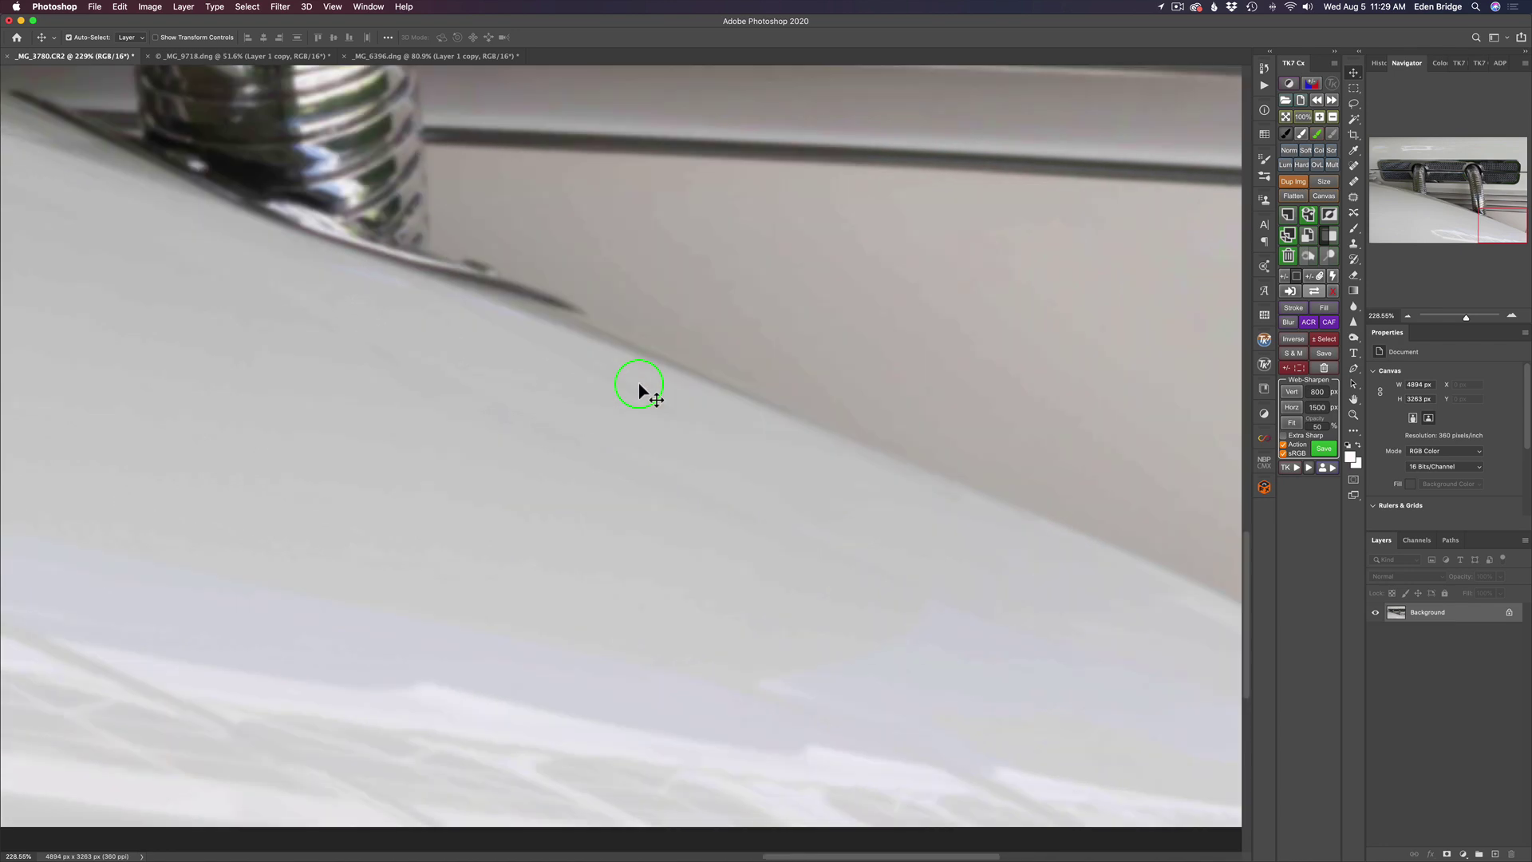
scroll(639, 382, "up", 5)
scroll(638, 382, "left", 10)
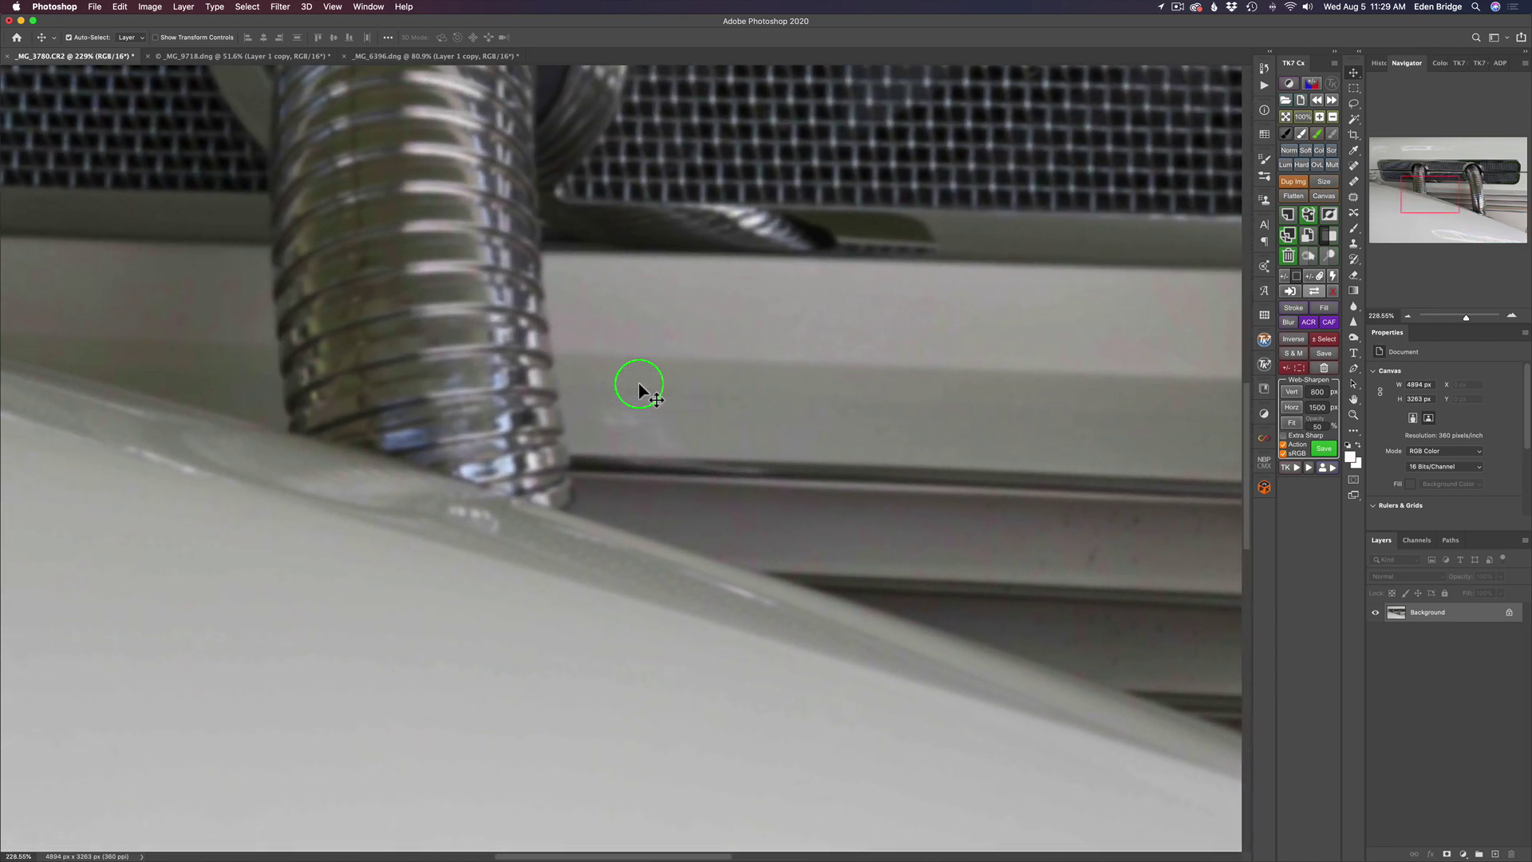
scroll(639, 383, "up", 5)
scroll(638, 383, "left", 4)
scroll(639, 383, "right", 8)
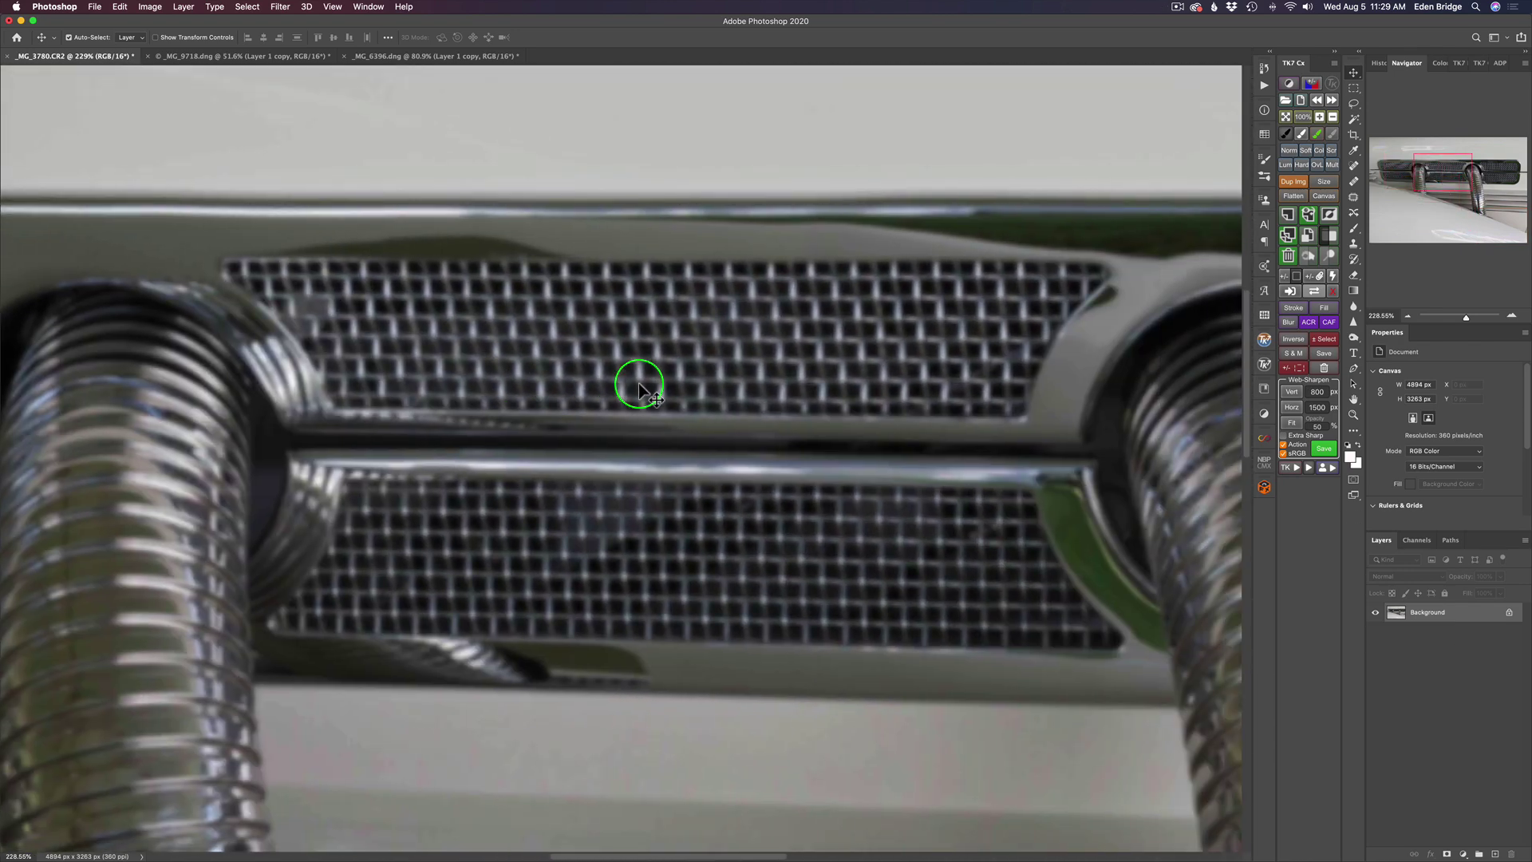
scroll(640, 385, "right", 2)
scroll(637, 386, "down", 5)
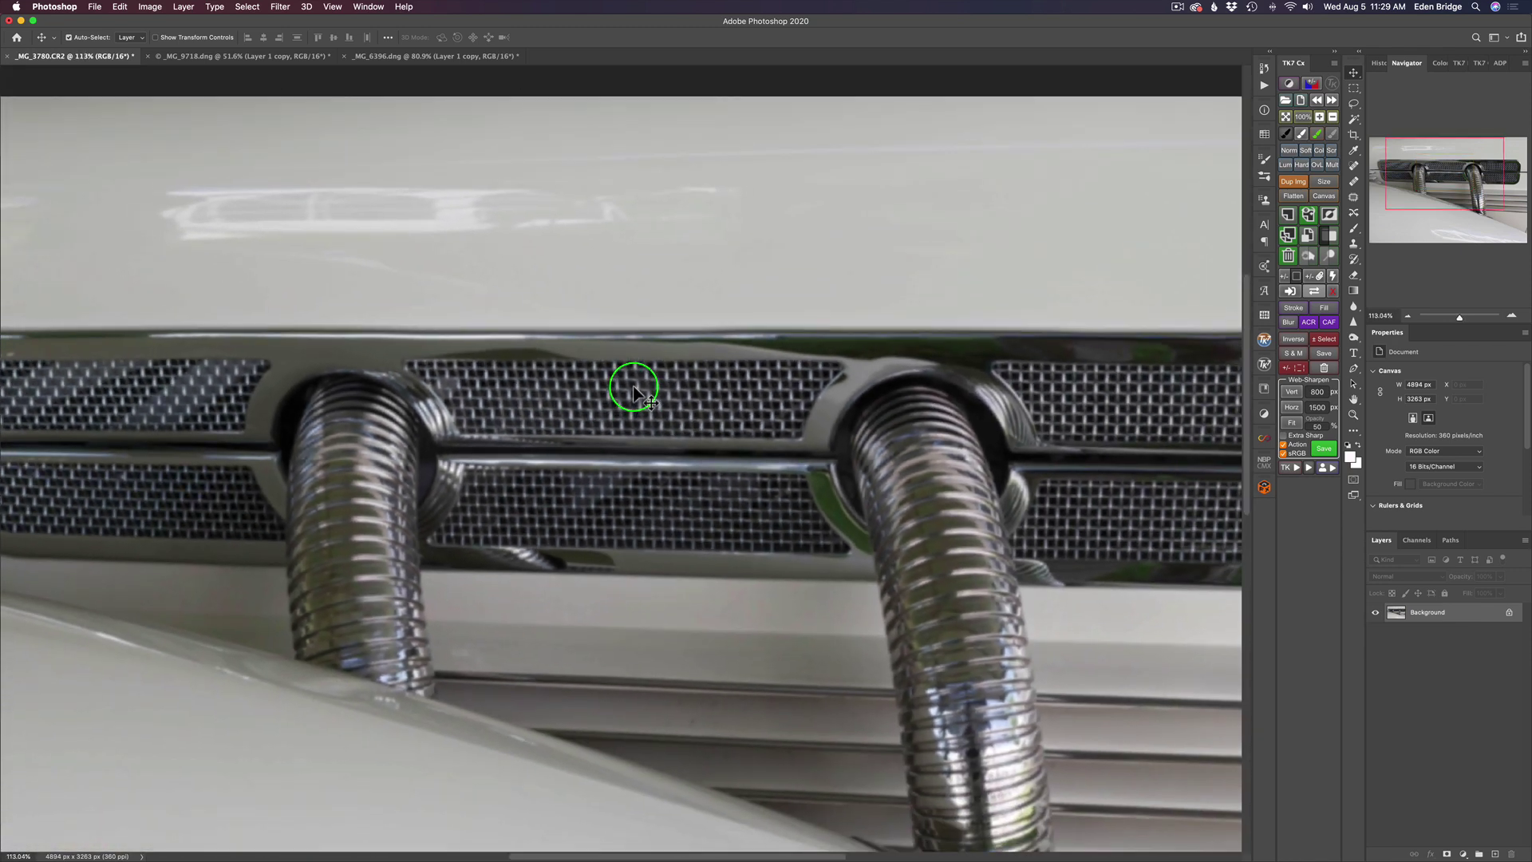
scroll(634, 389, "down", 4)
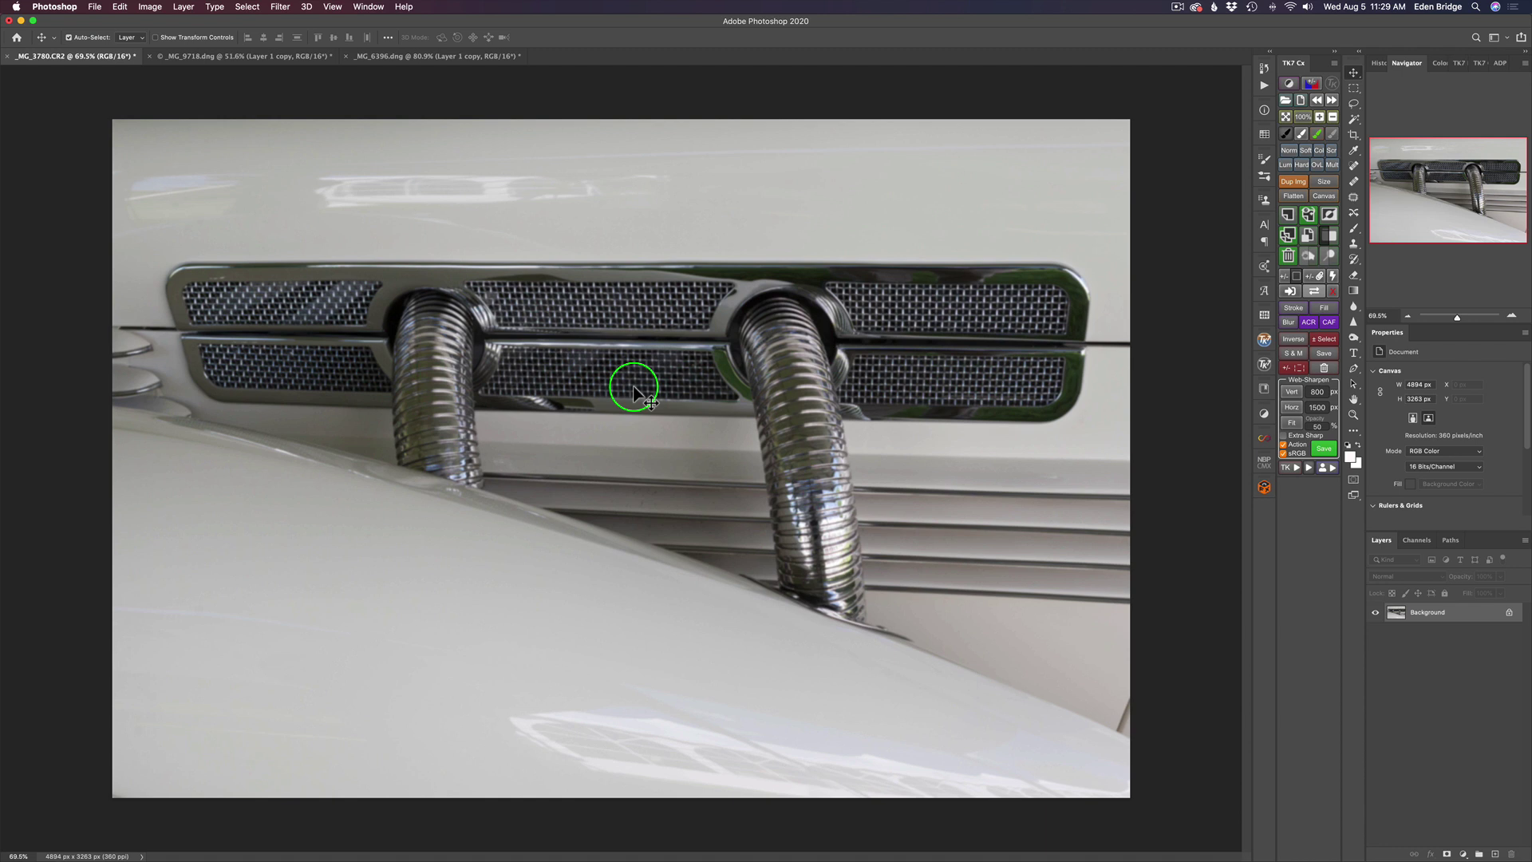
Duplicate the exhaust photo's layer, launch Sharpen AI, and auto-detect Focus mode settings
key("super+j")
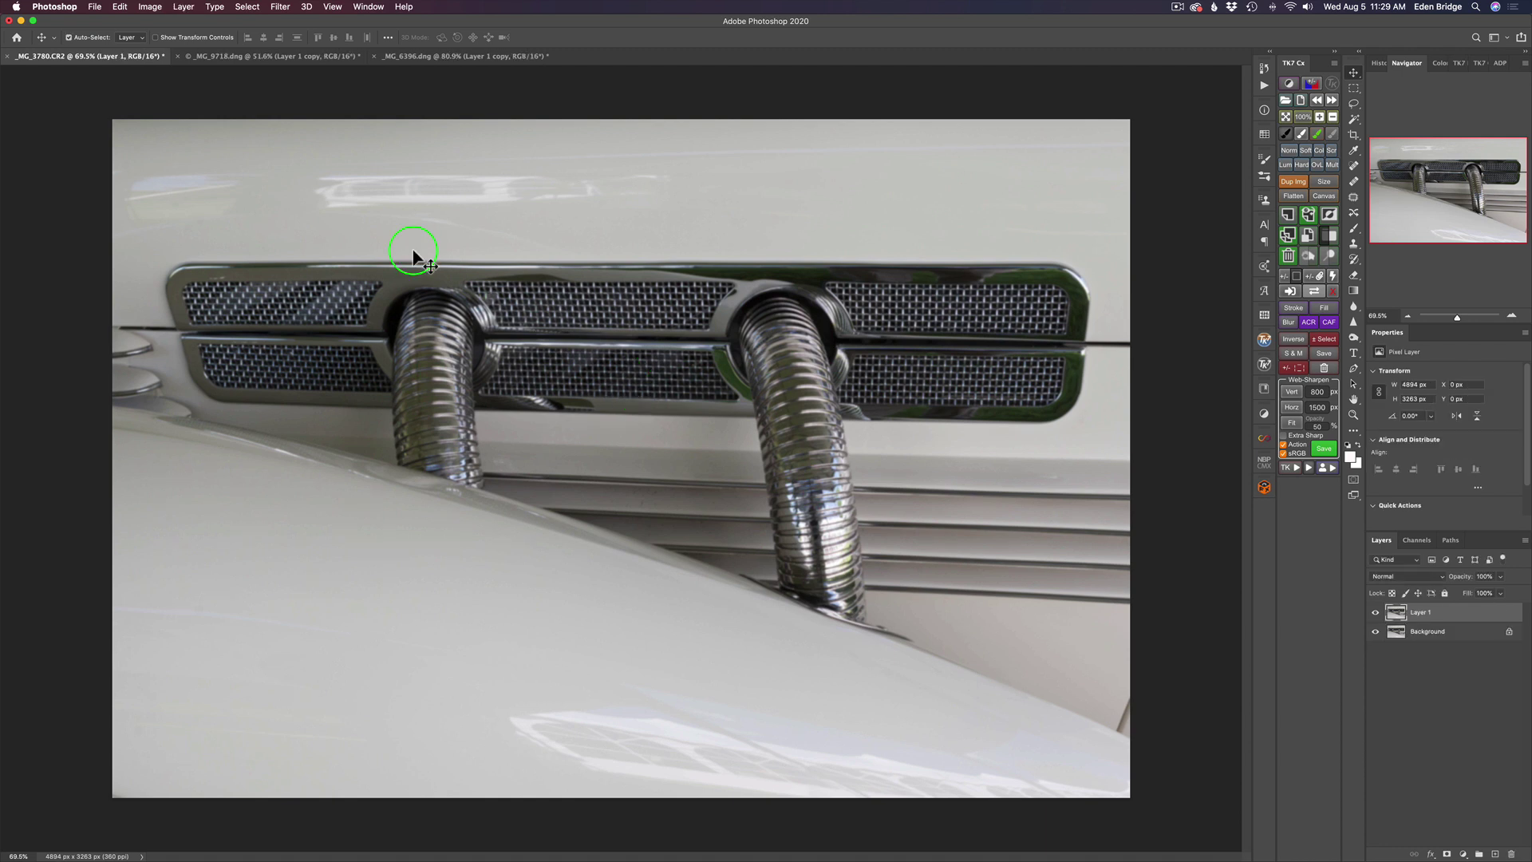
left_click(279, 8)
mouse_move(367, 342)
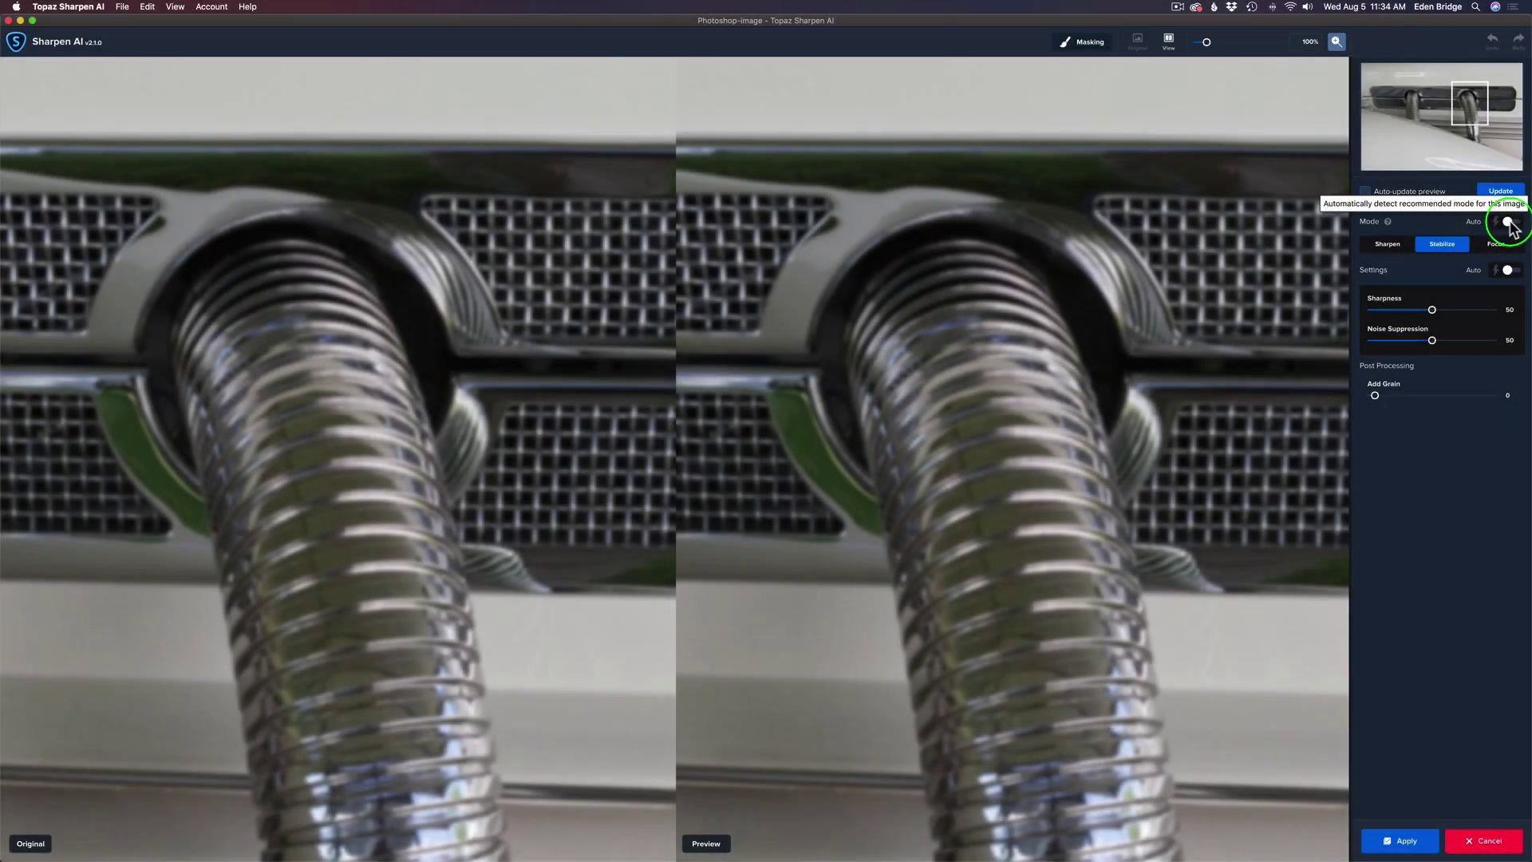
left_click(1508, 223)
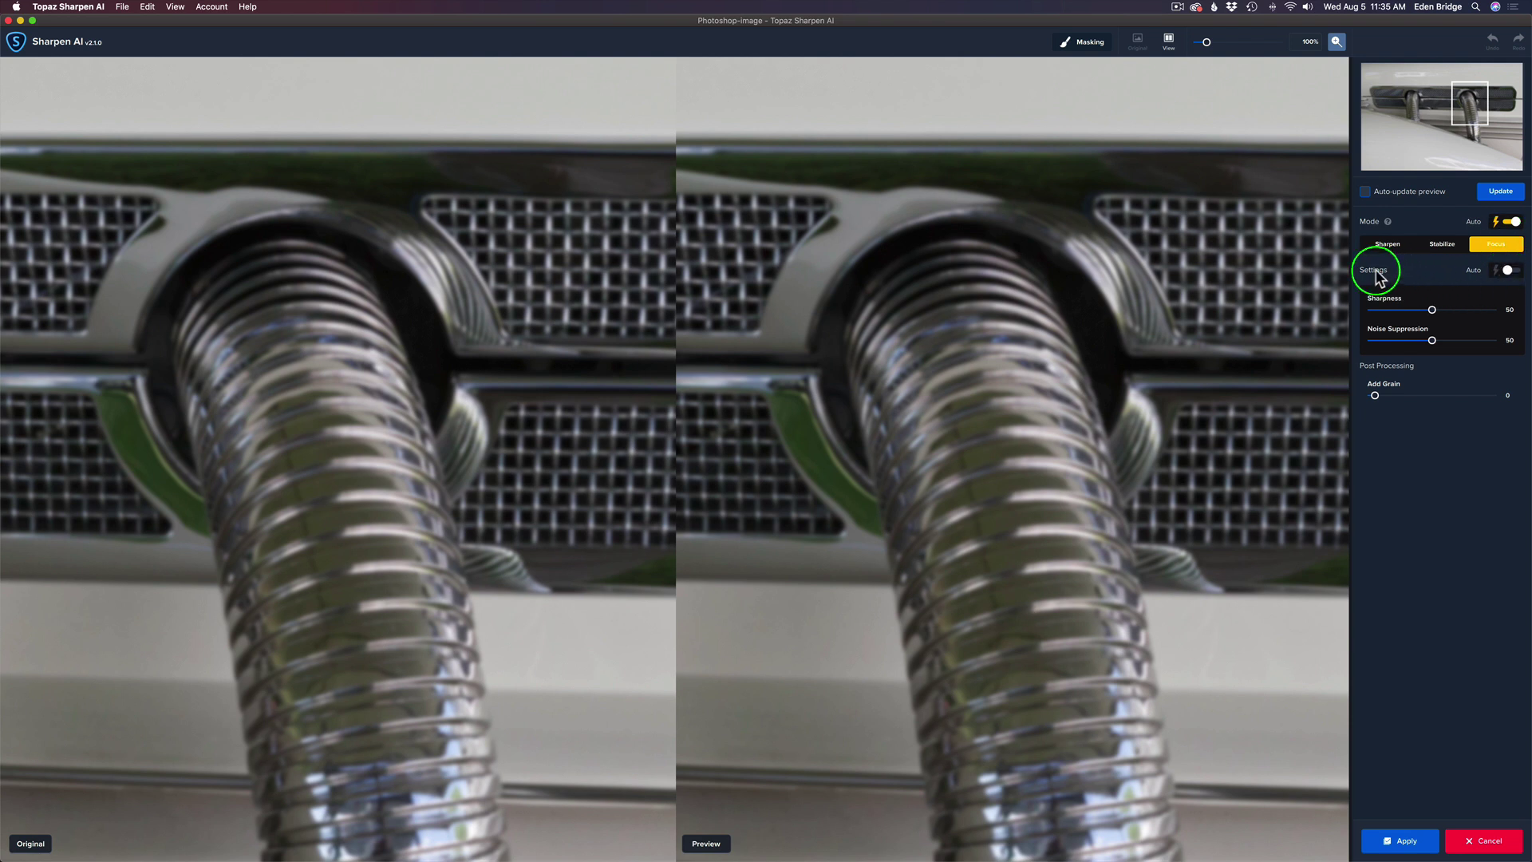
left_click(1507, 271)
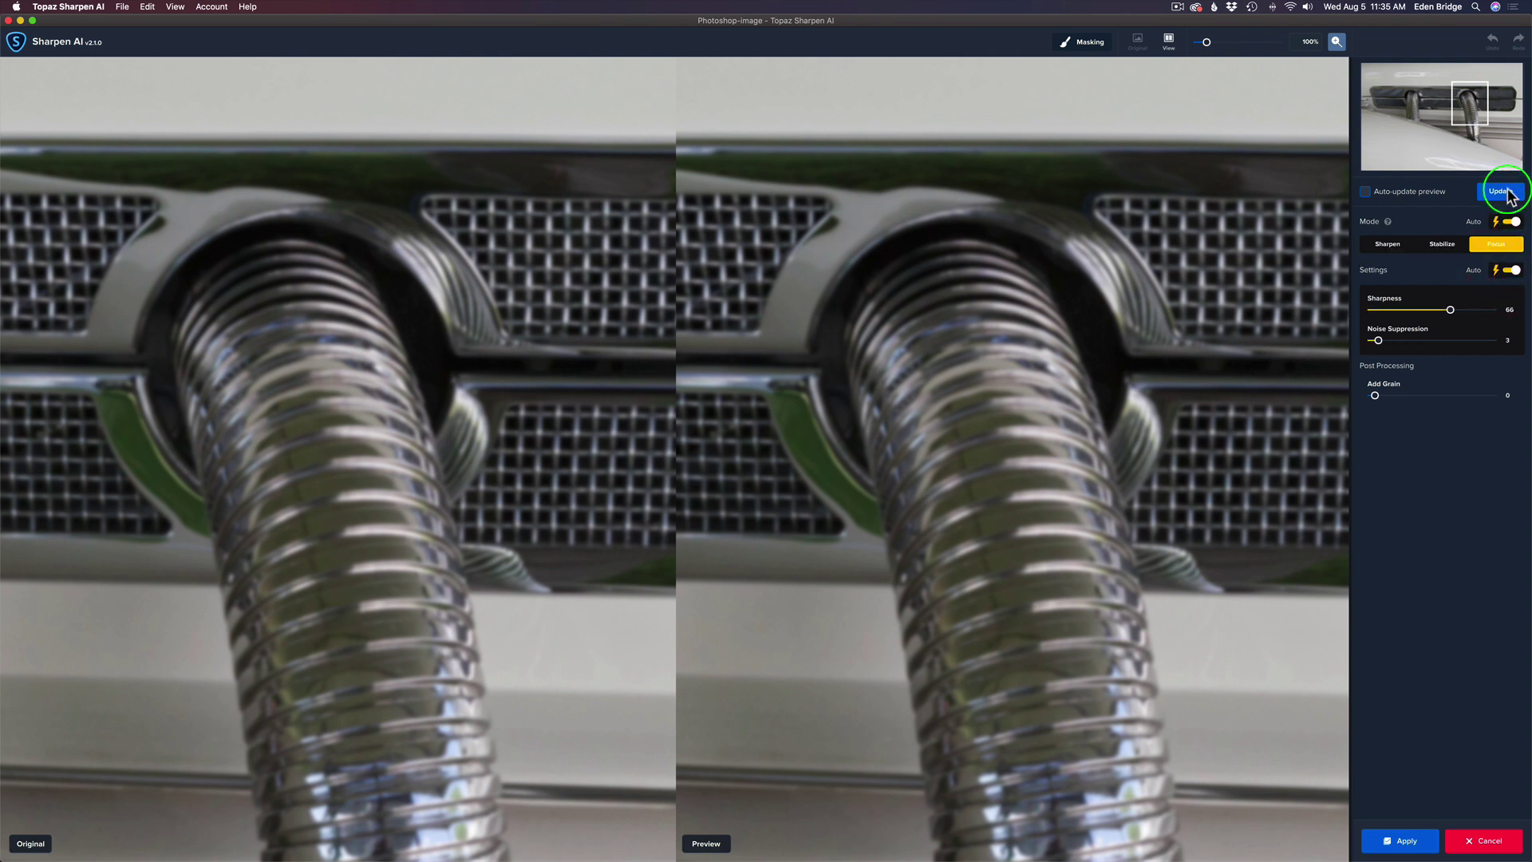
left_click(1507, 193)
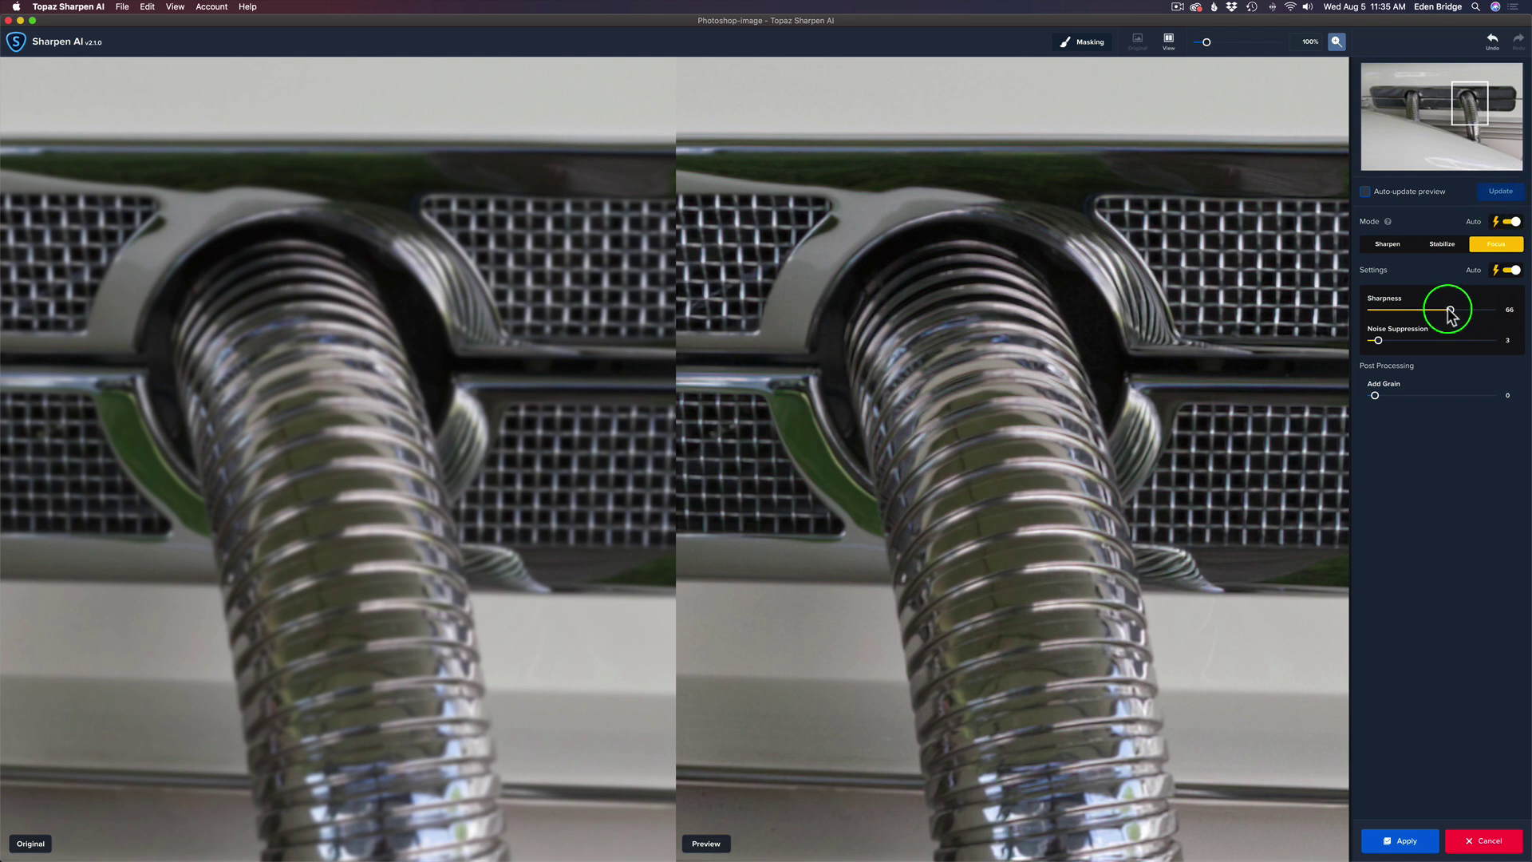
Preview maximum Sharpness 100, then return to auto Sharpness 66 with Noise Suppression 3
left_click_drag(1448, 310, 1498, 320)
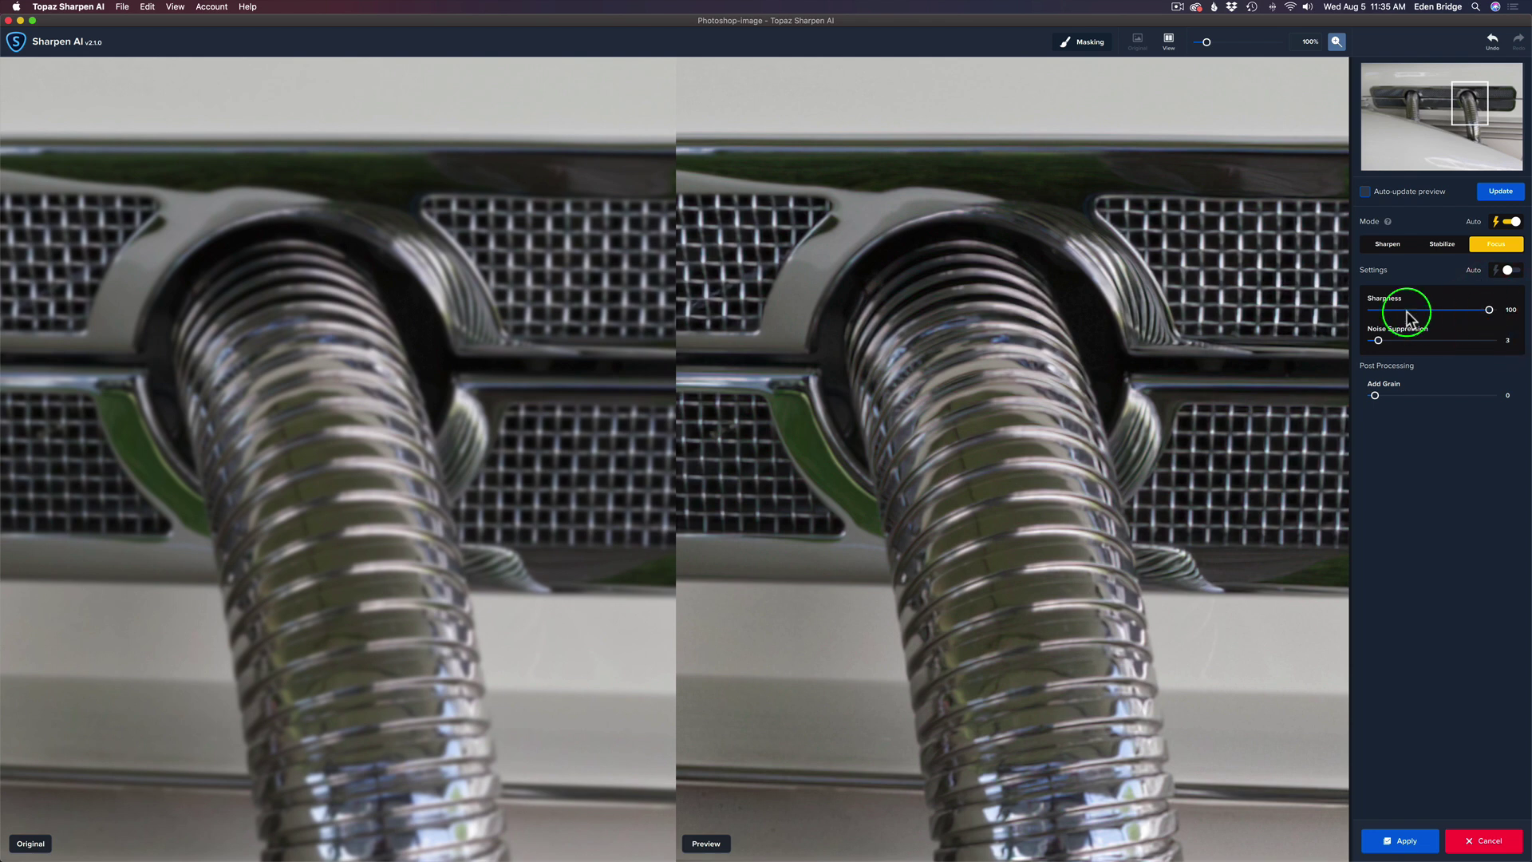
left_click(1502, 193)
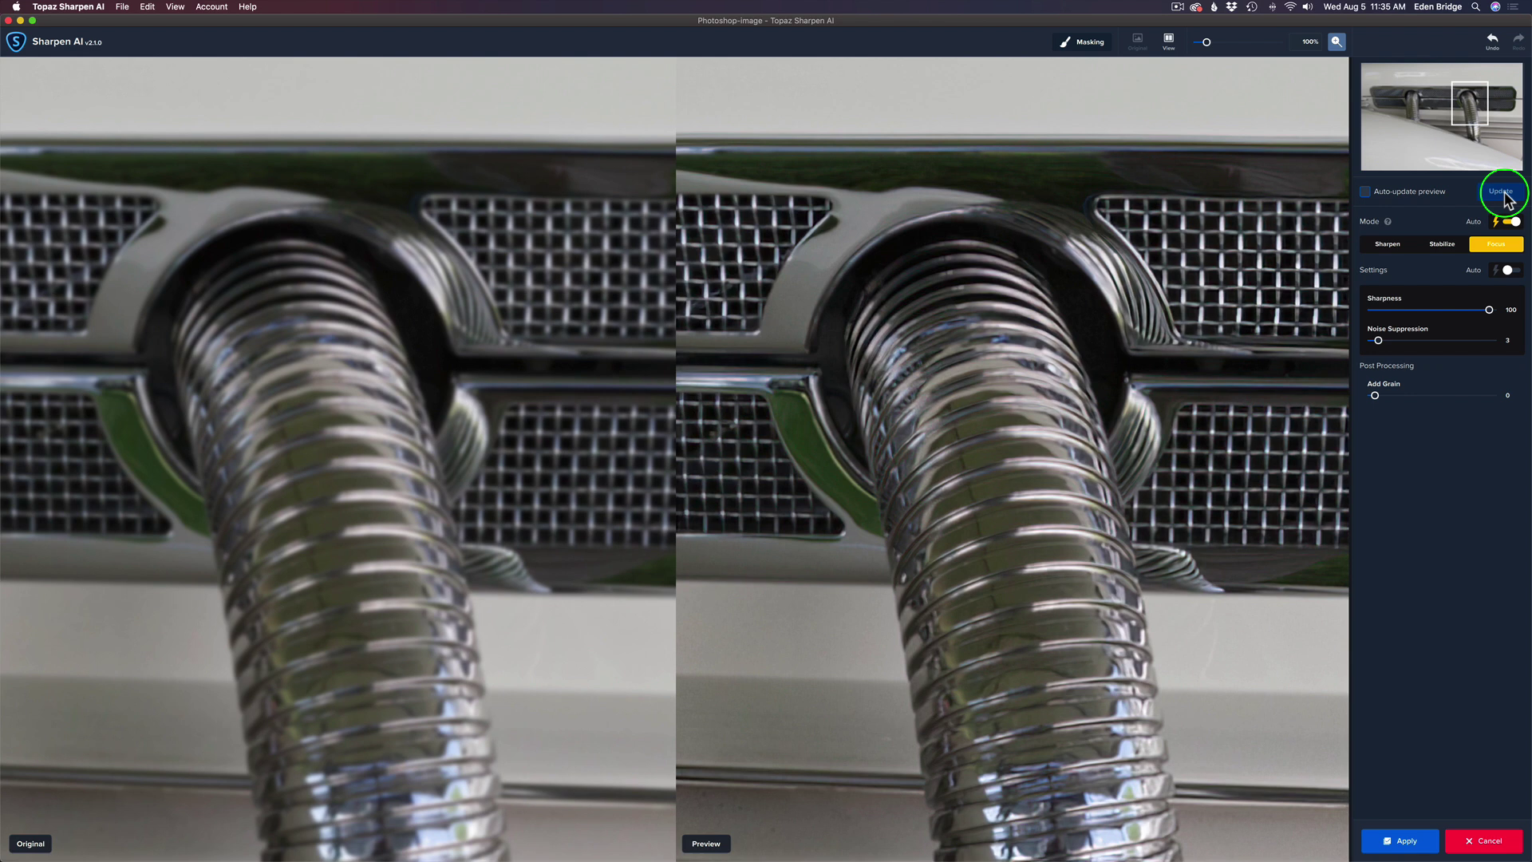
left_click(1509, 272)
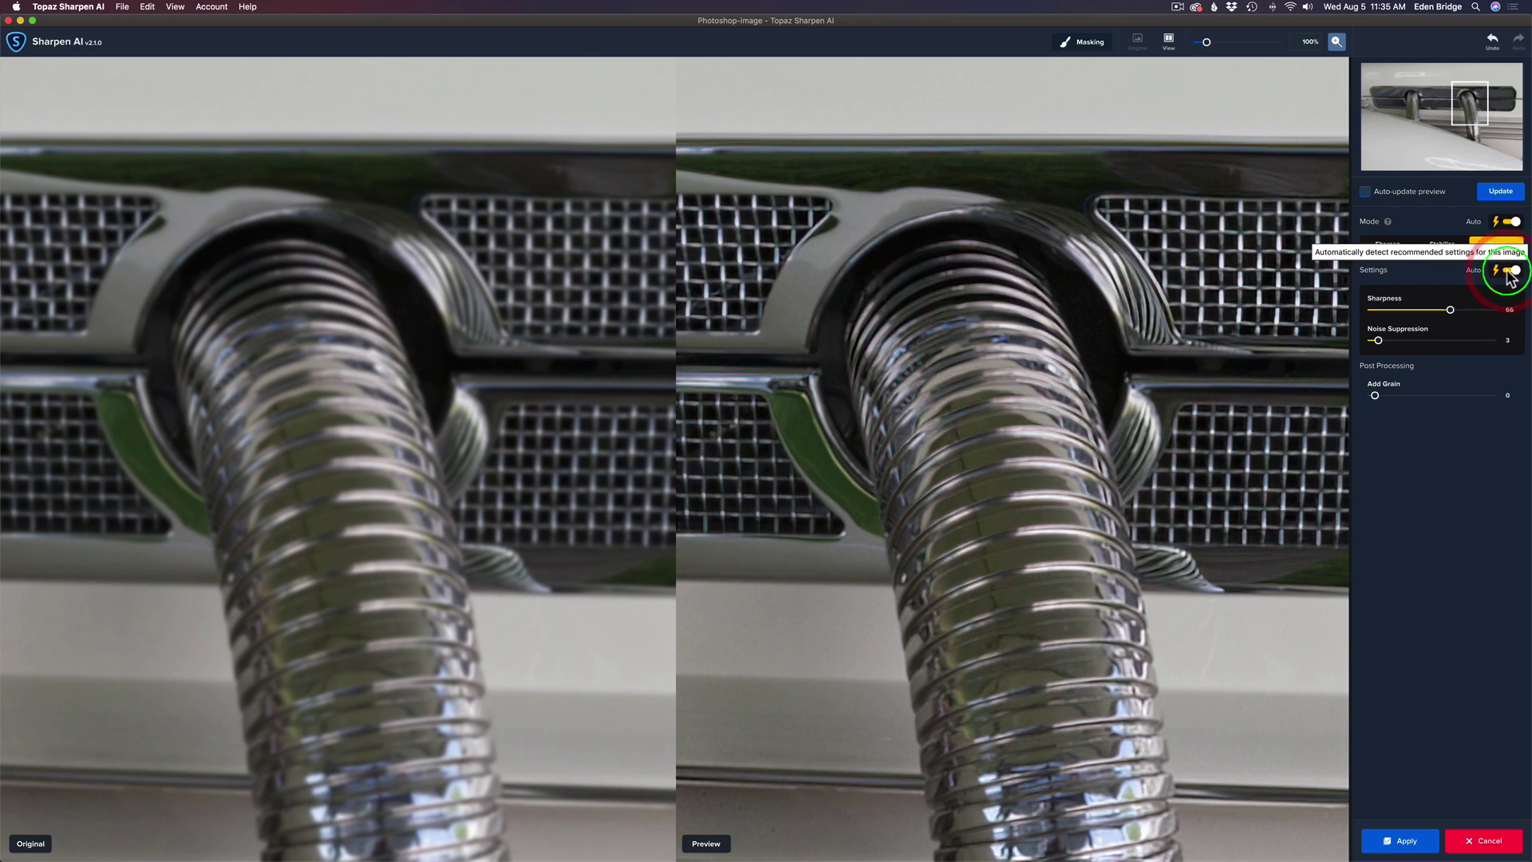
left_click(1501, 191)
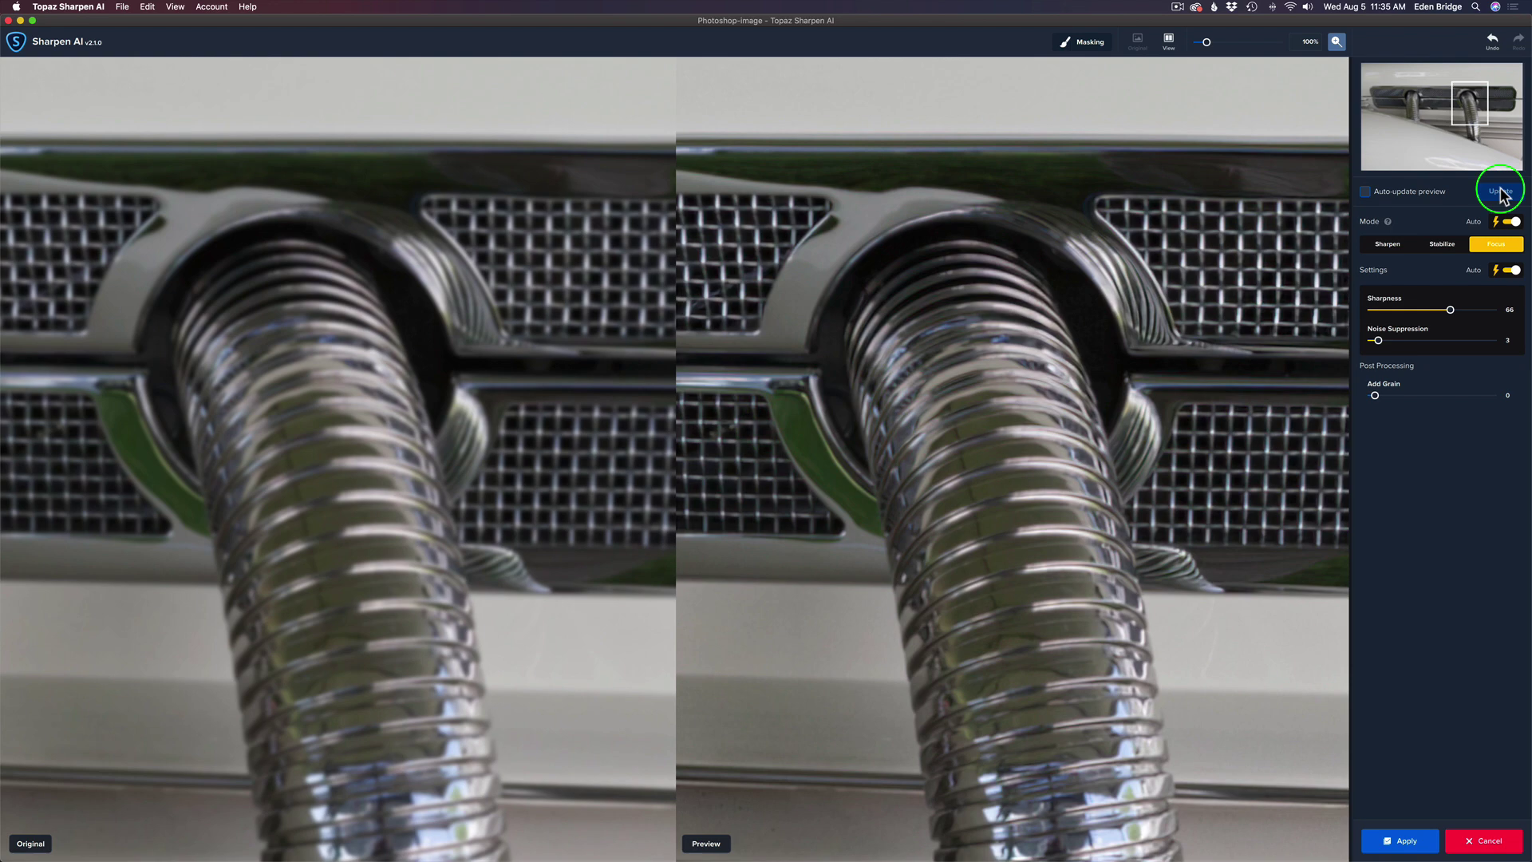
Apply the Focus sharpening and toggle Layer 1 off and on to compare with the original Background
left_click(1398, 844)
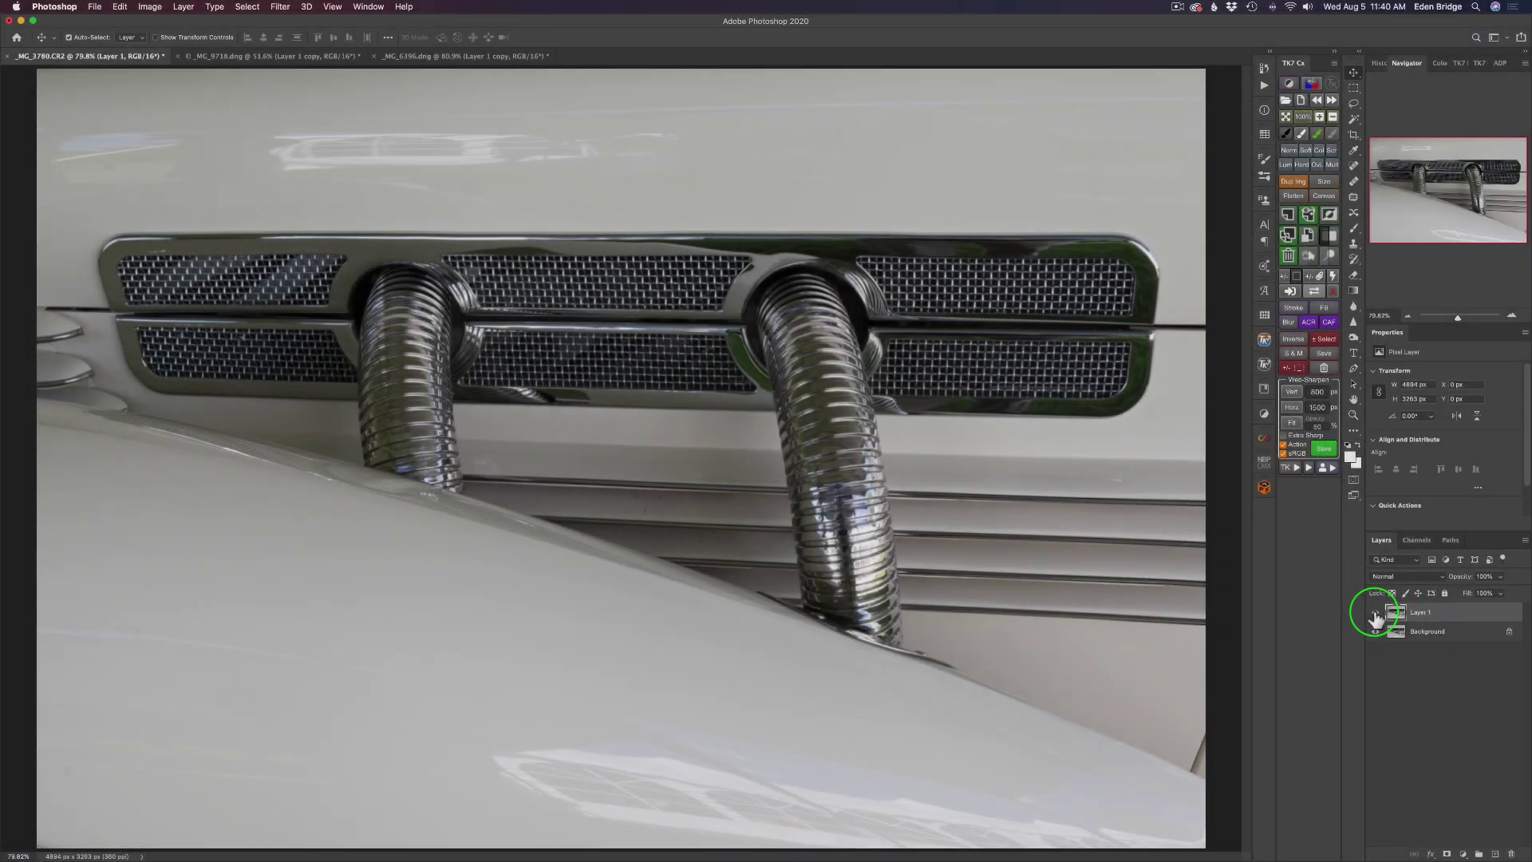
left_click(1375, 613)
left_click(1375, 615)
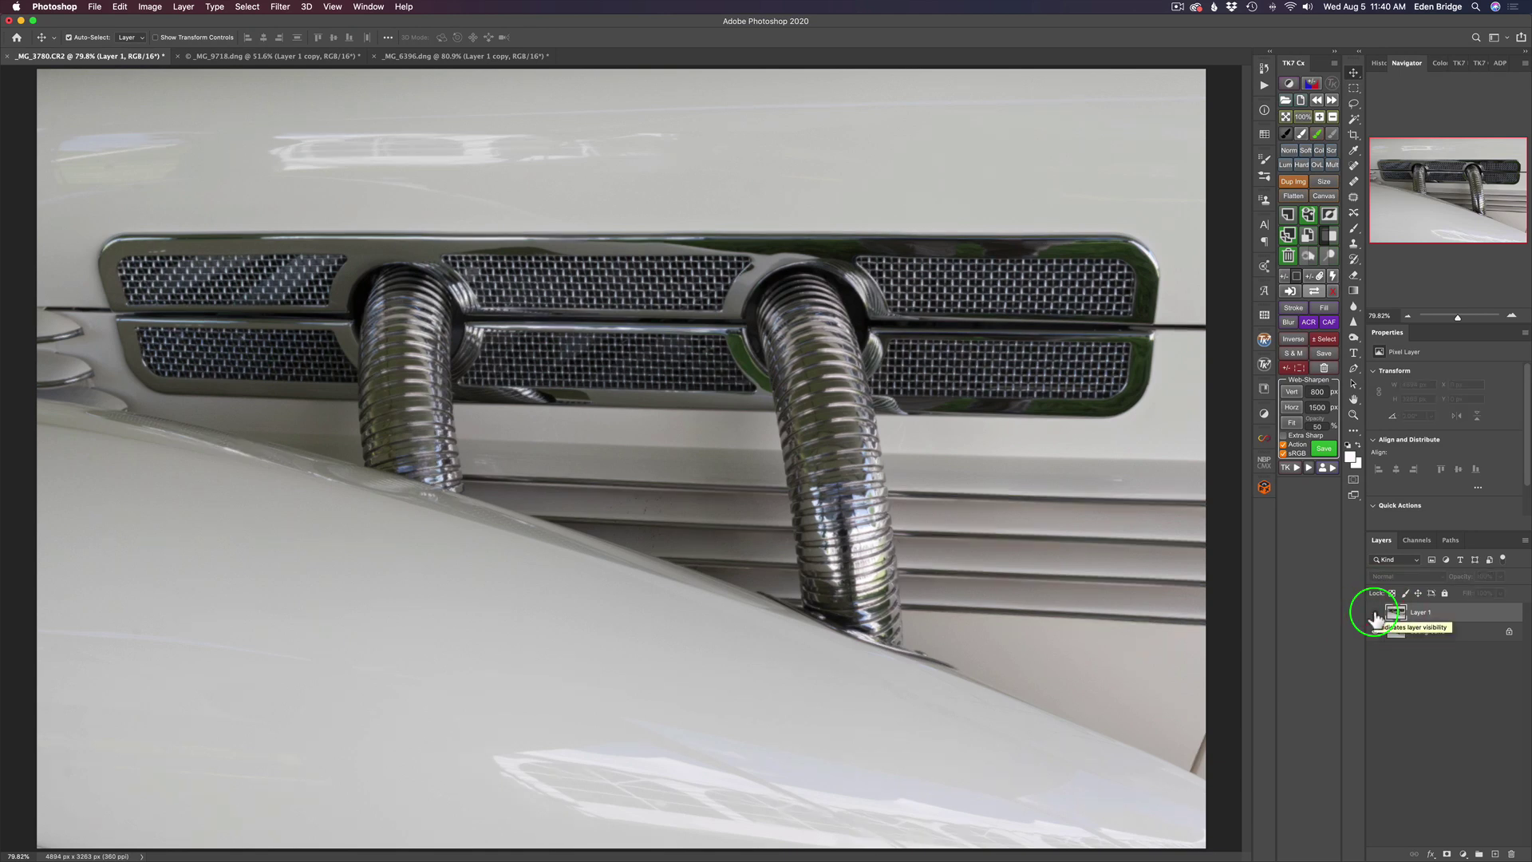
left_click(1376, 615)
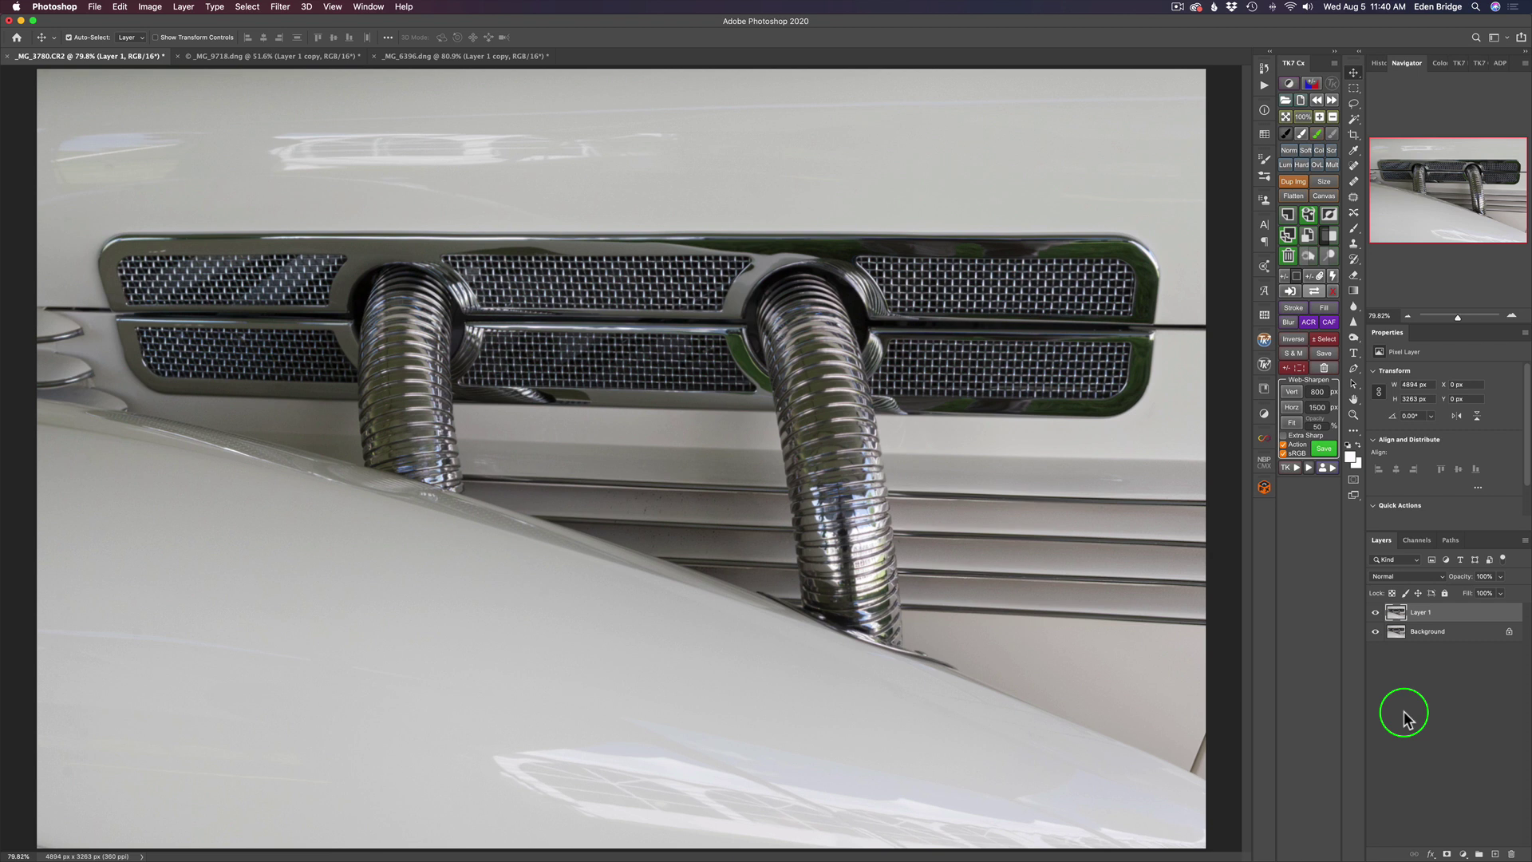
Duplicate the sharpened Layer 1 and launch Topaz Sharpen AI from the Filter menu
key("super+j")
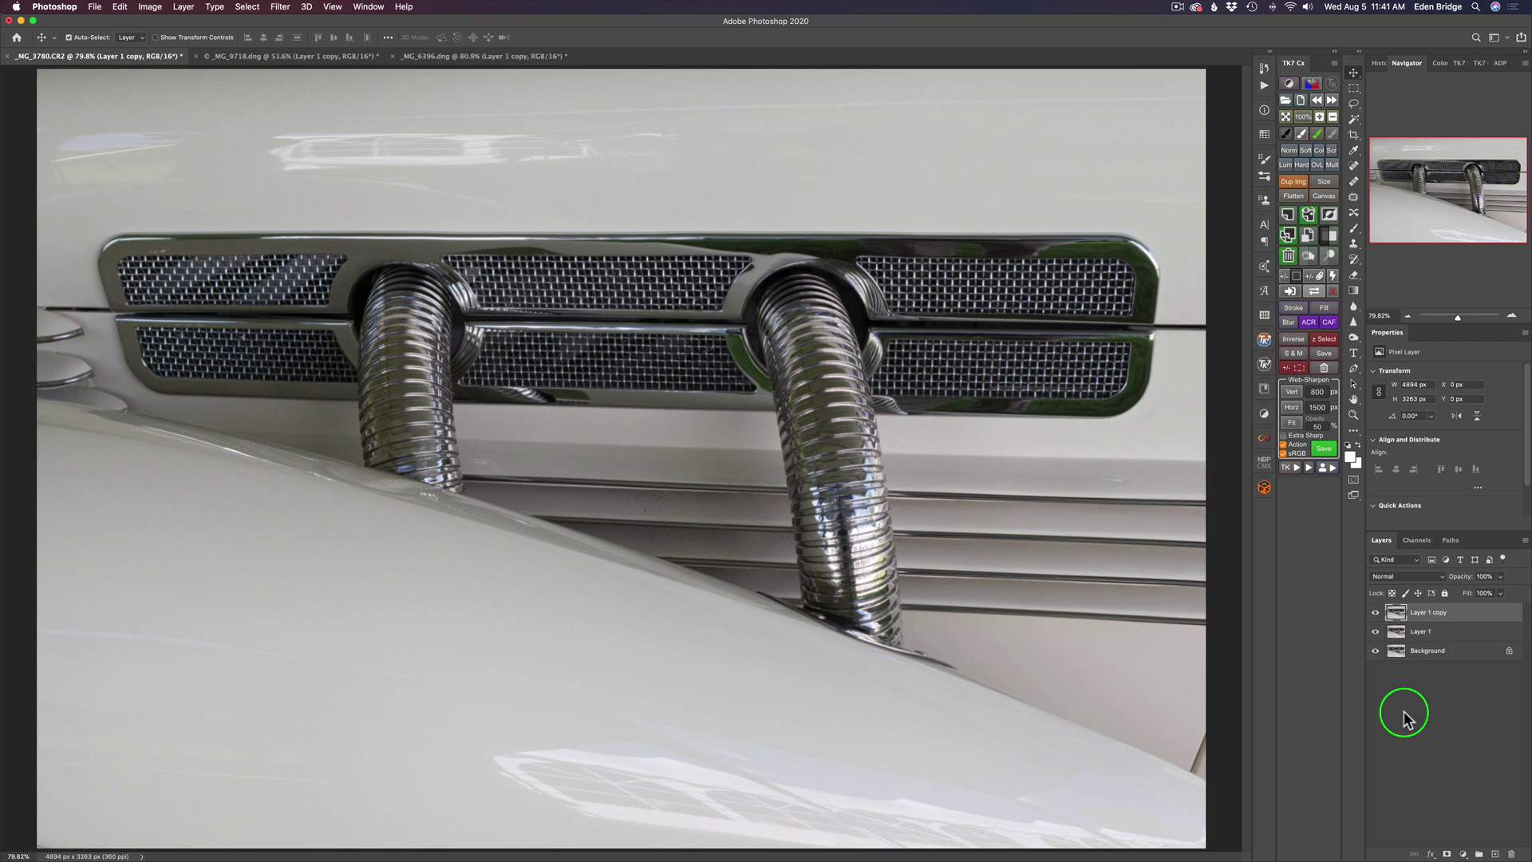
left_click(280, 7)
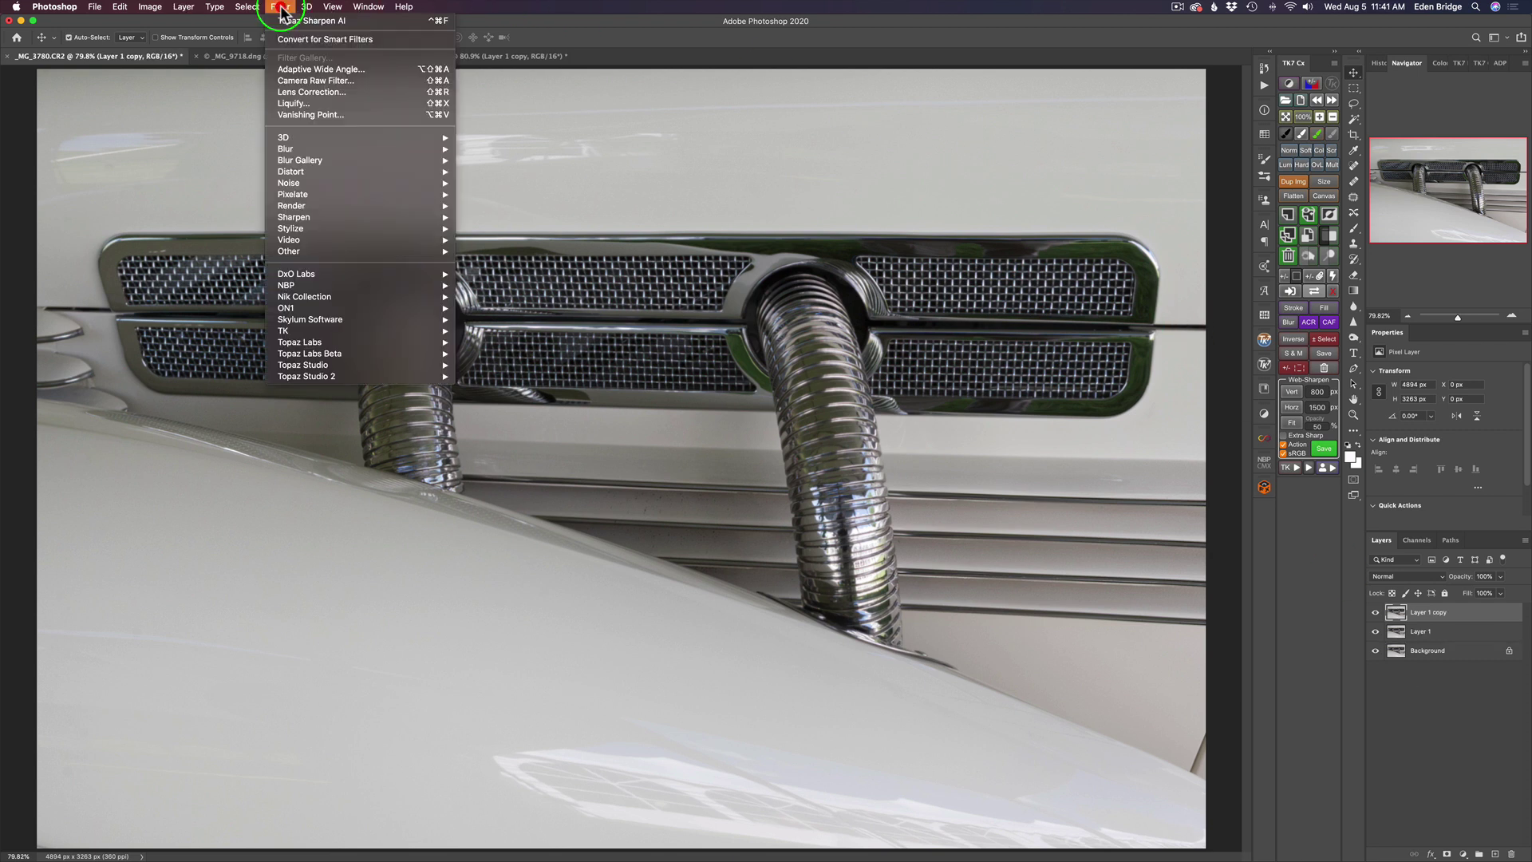
mouse_move(335, 360)
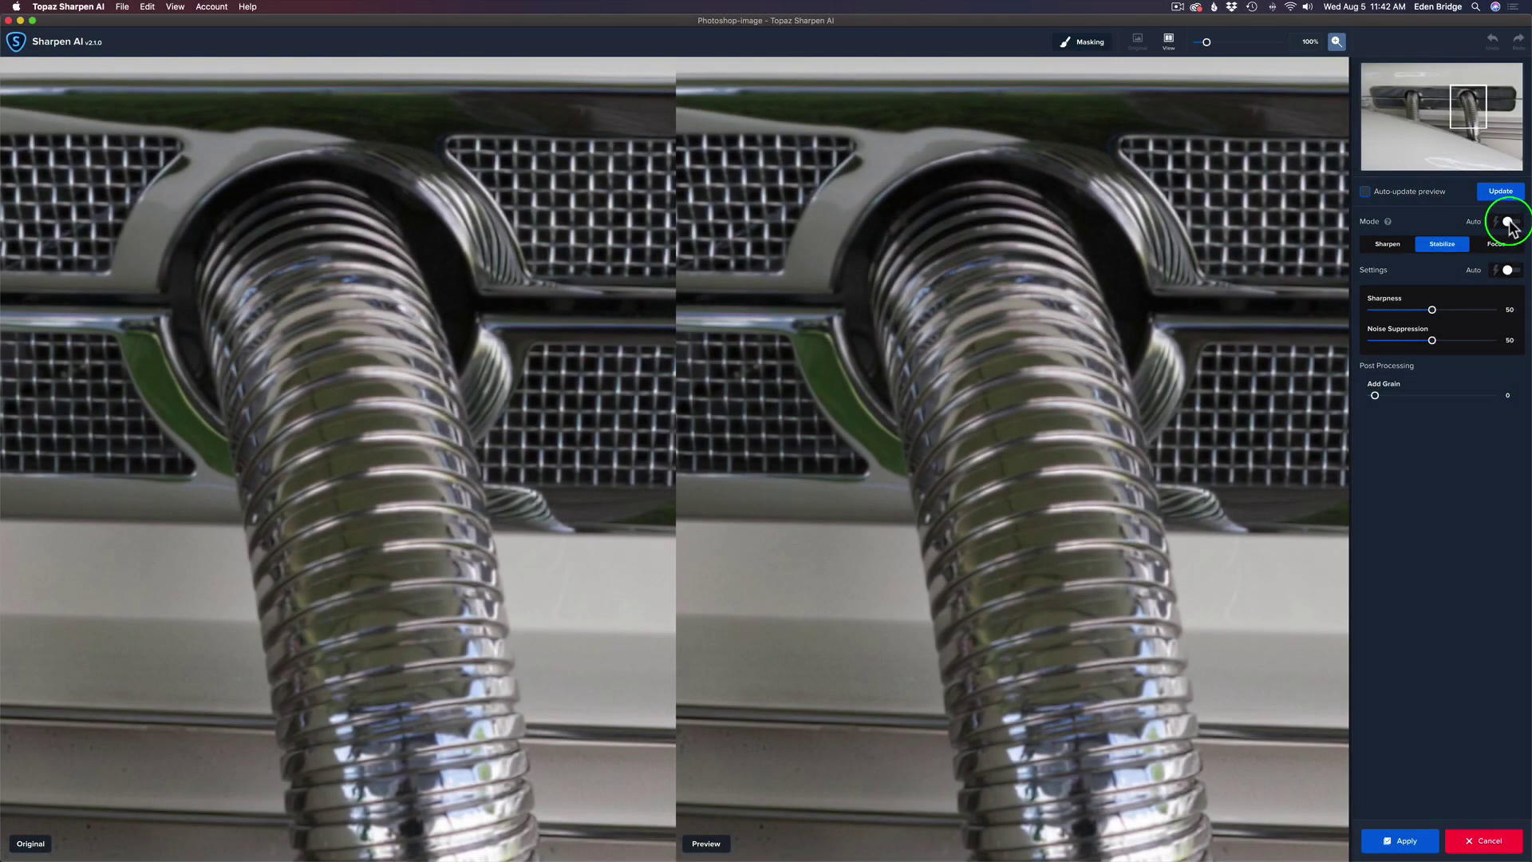
Sharpen with auto Stabilize mode, Sharpness raised from 61 to 74, Noise Suppression 17, and apply
left_click(1507, 222)
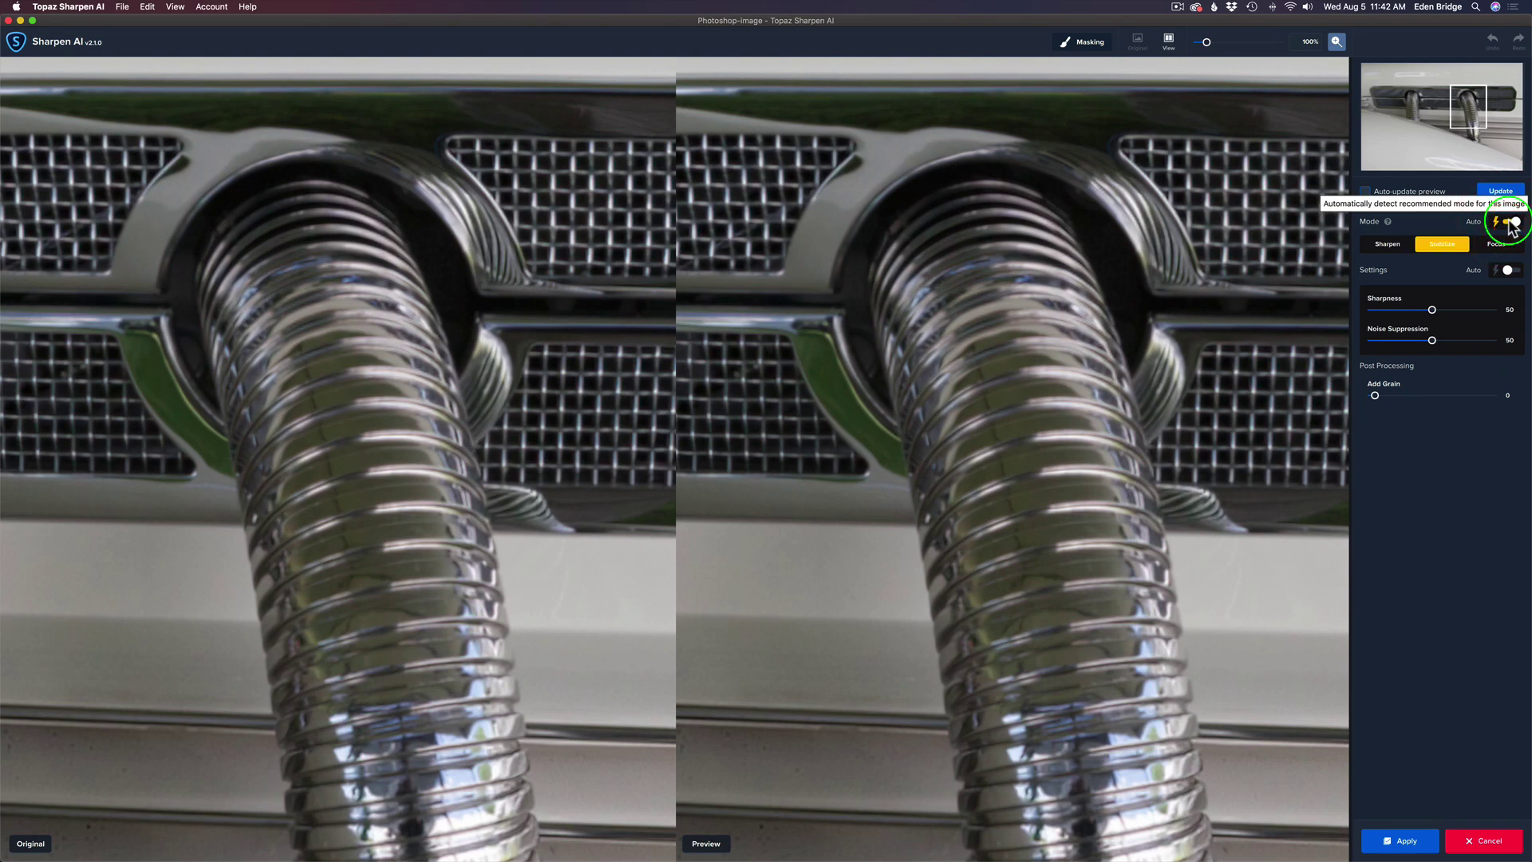
left_click(1508, 271)
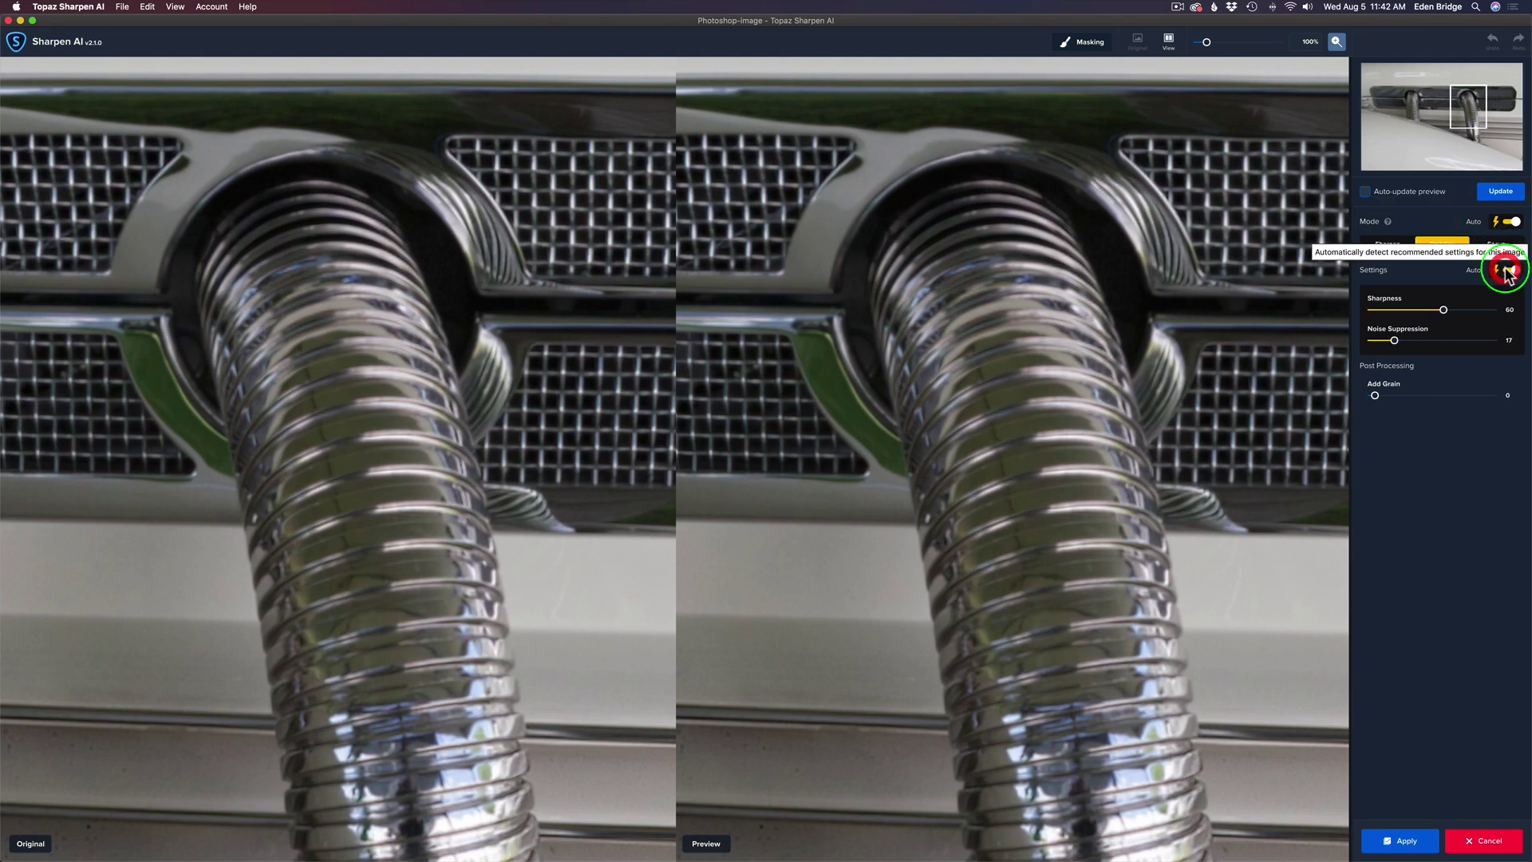
left_click(1502, 192)
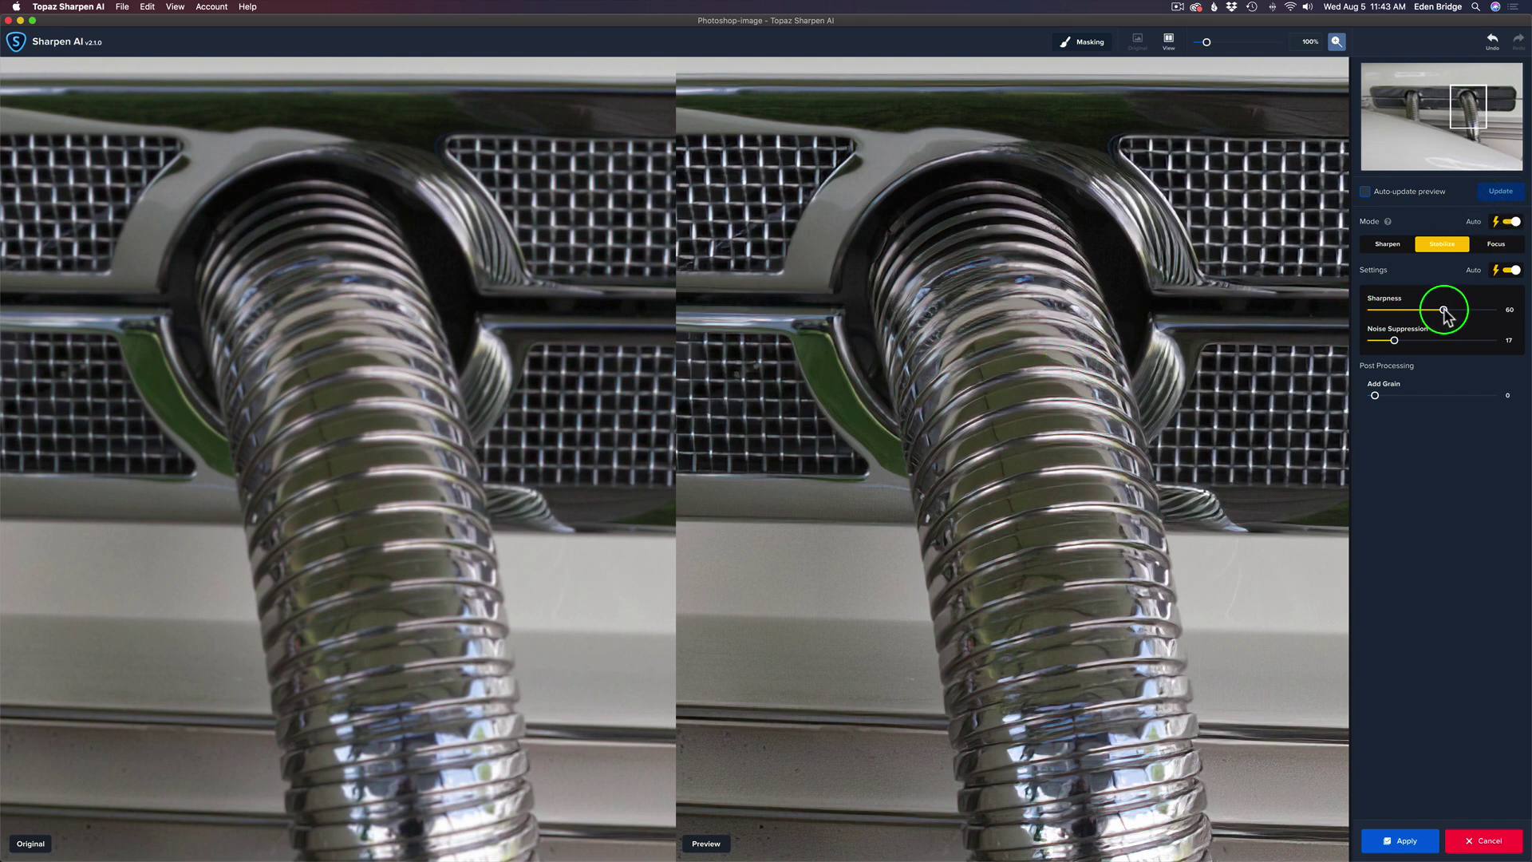
left_click_drag(1444, 310, 1460, 310)
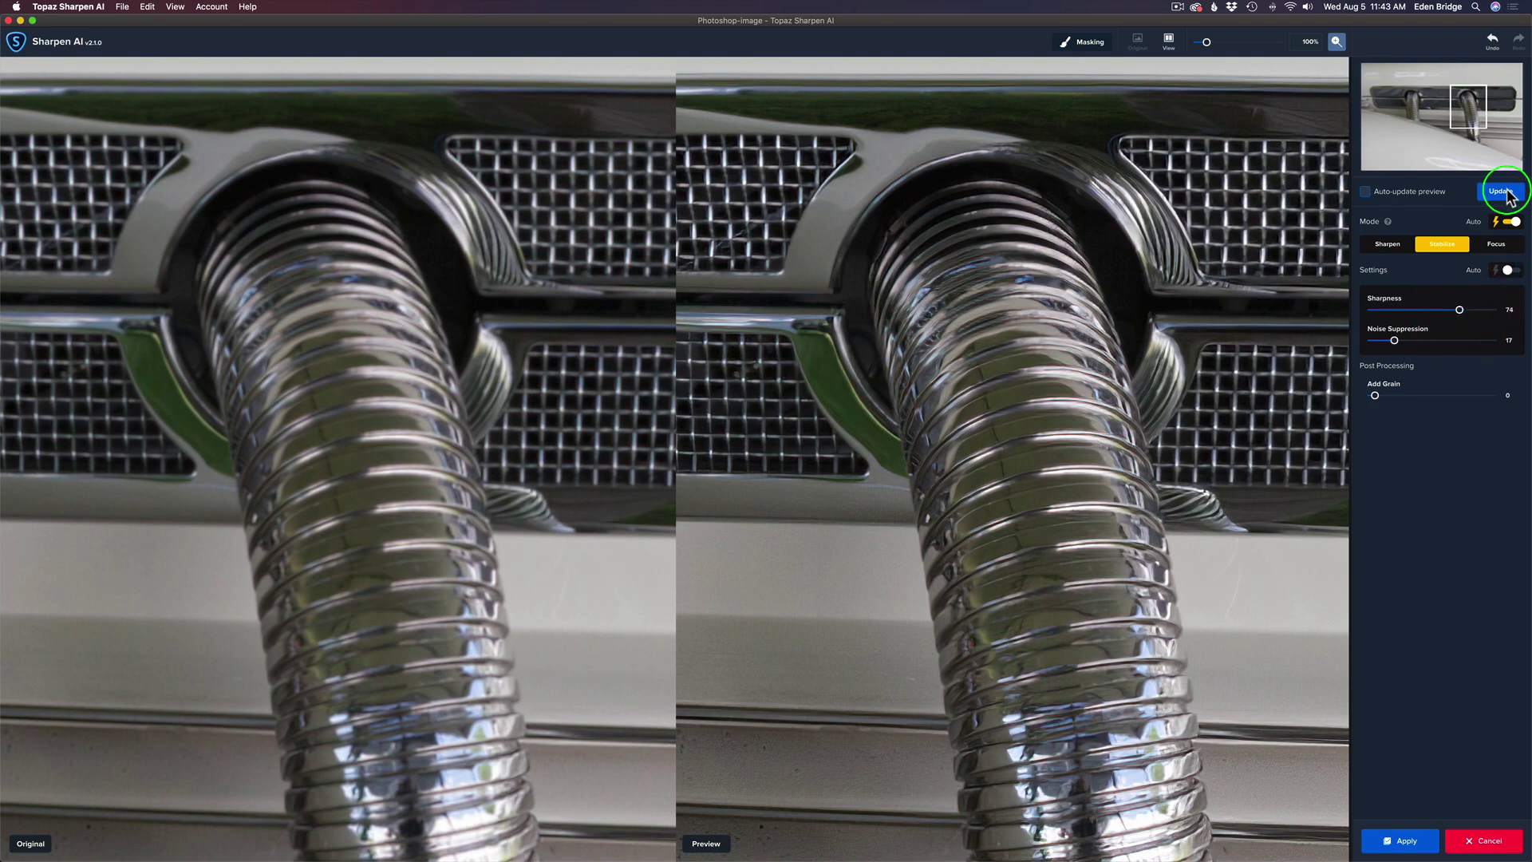
left_click(1504, 191)
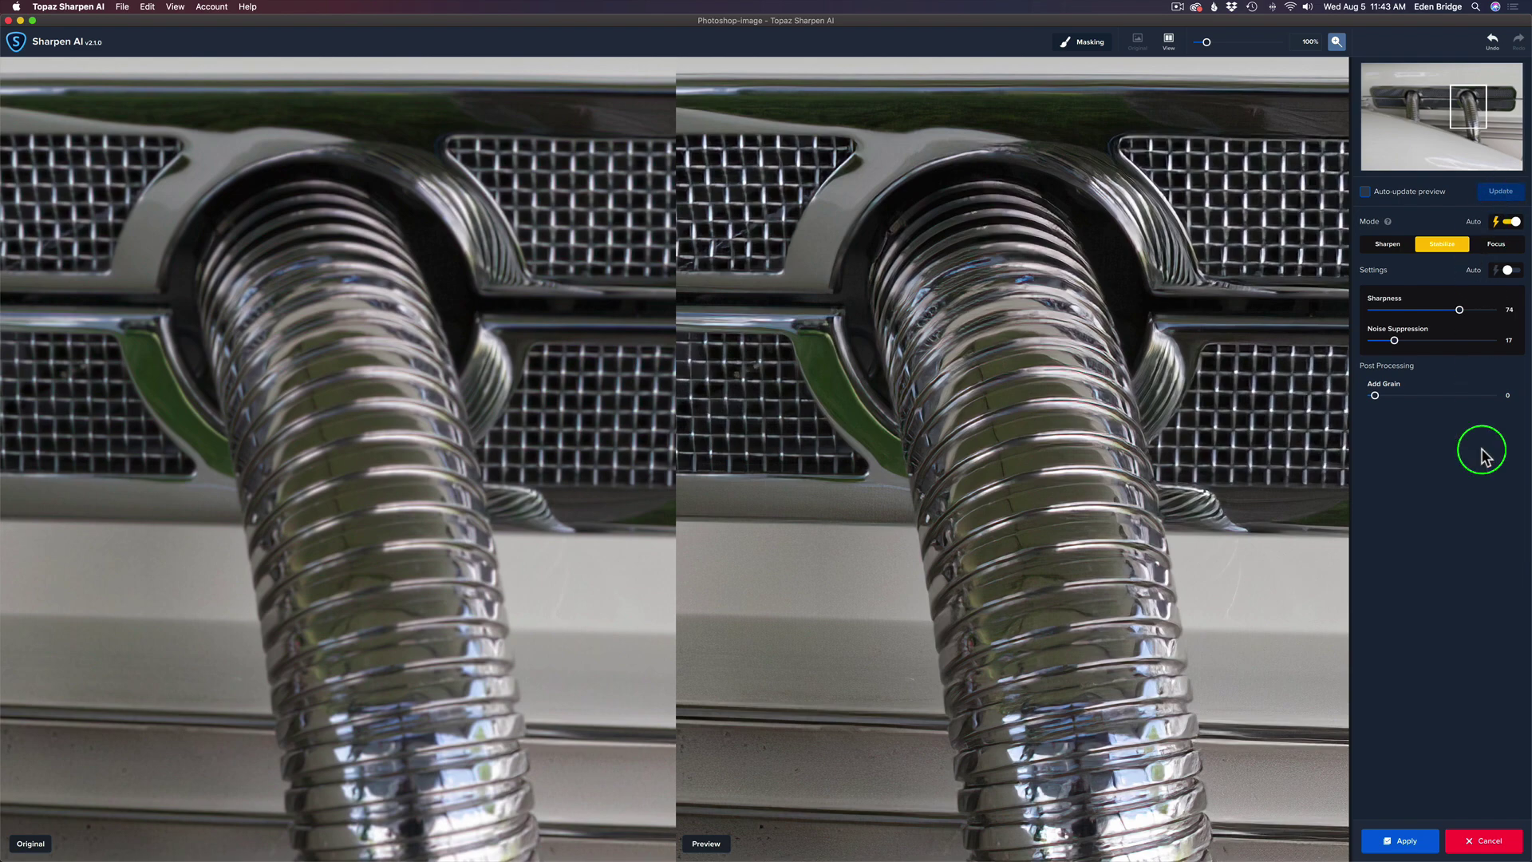
left_click(1407, 842)
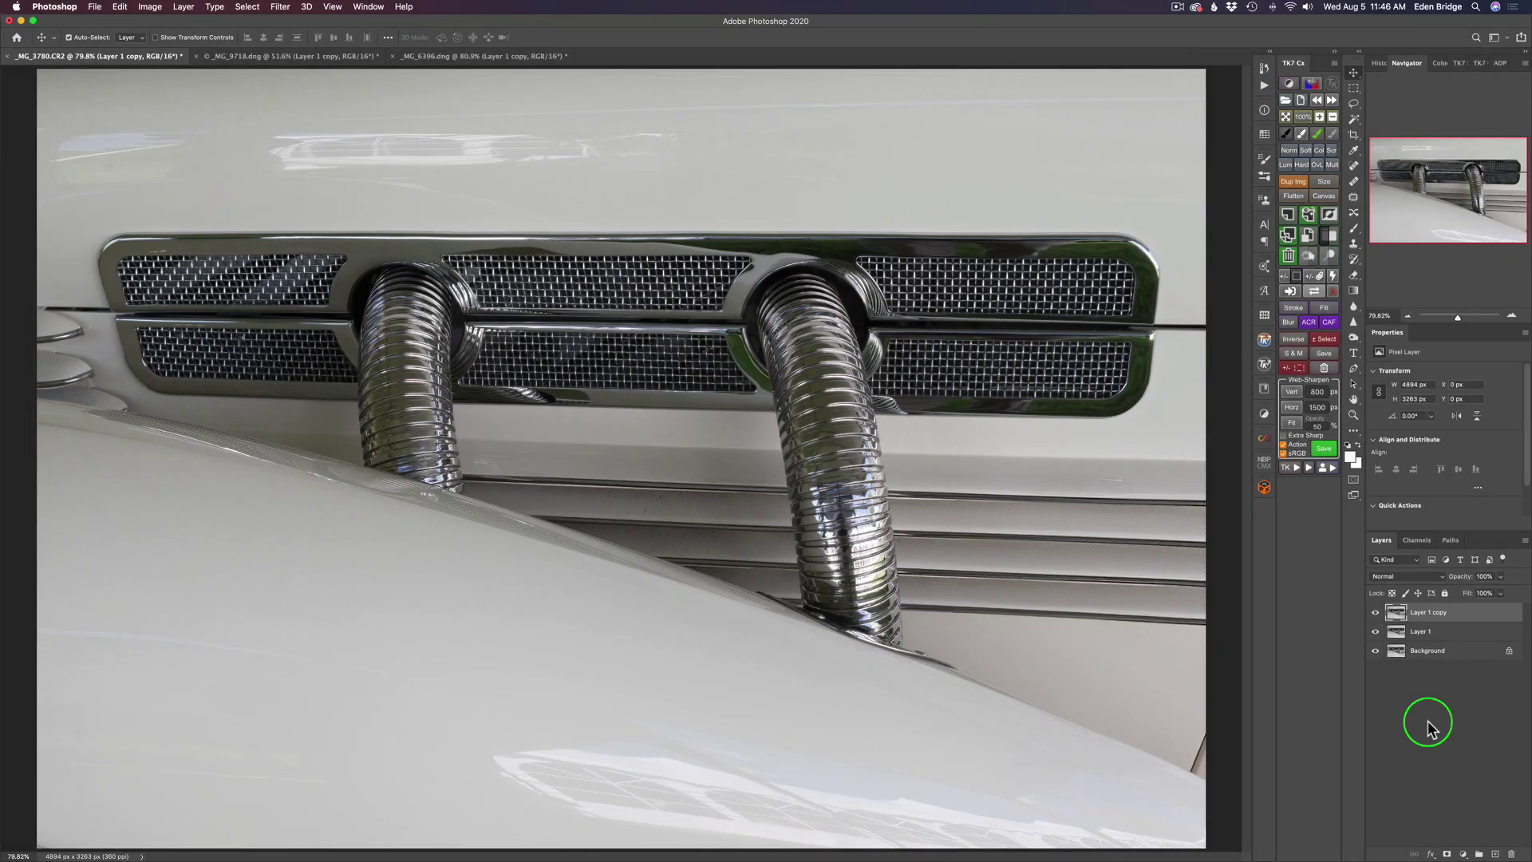
left_click(1376, 613)
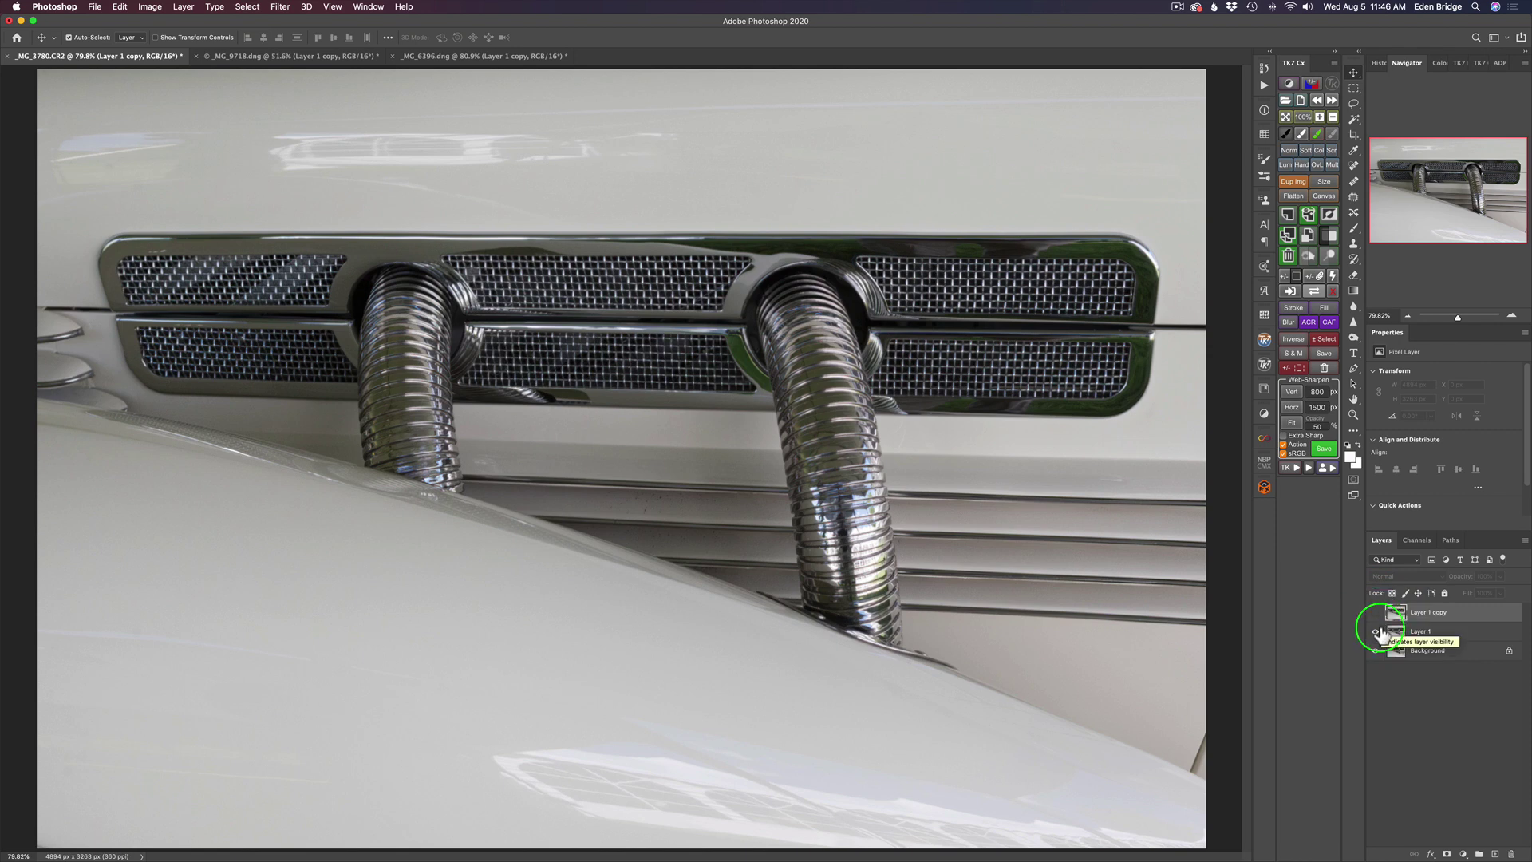
left_click(1376, 632)
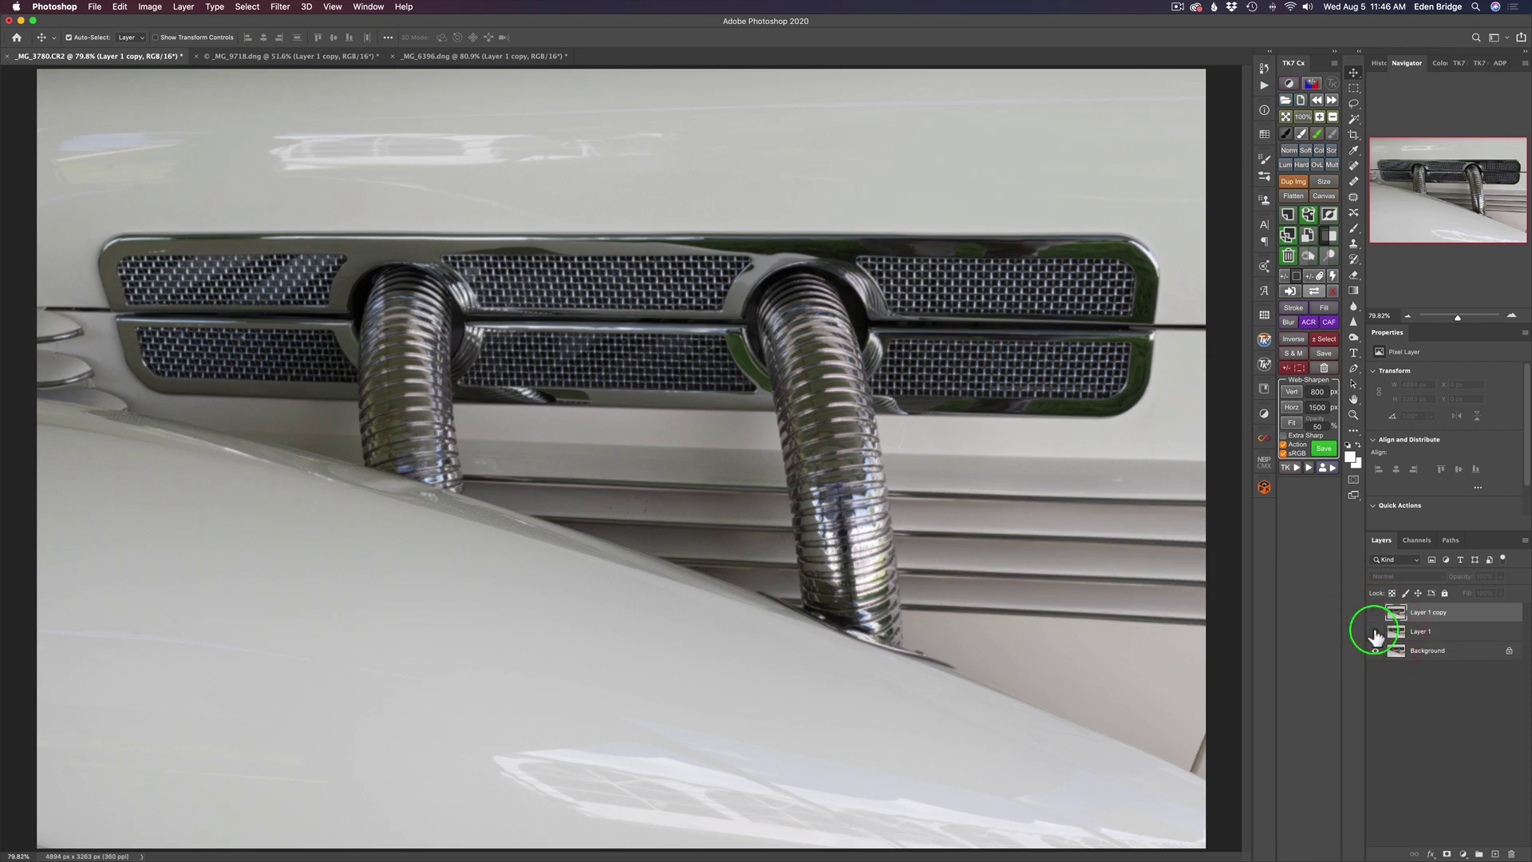
left_click(1376, 632)
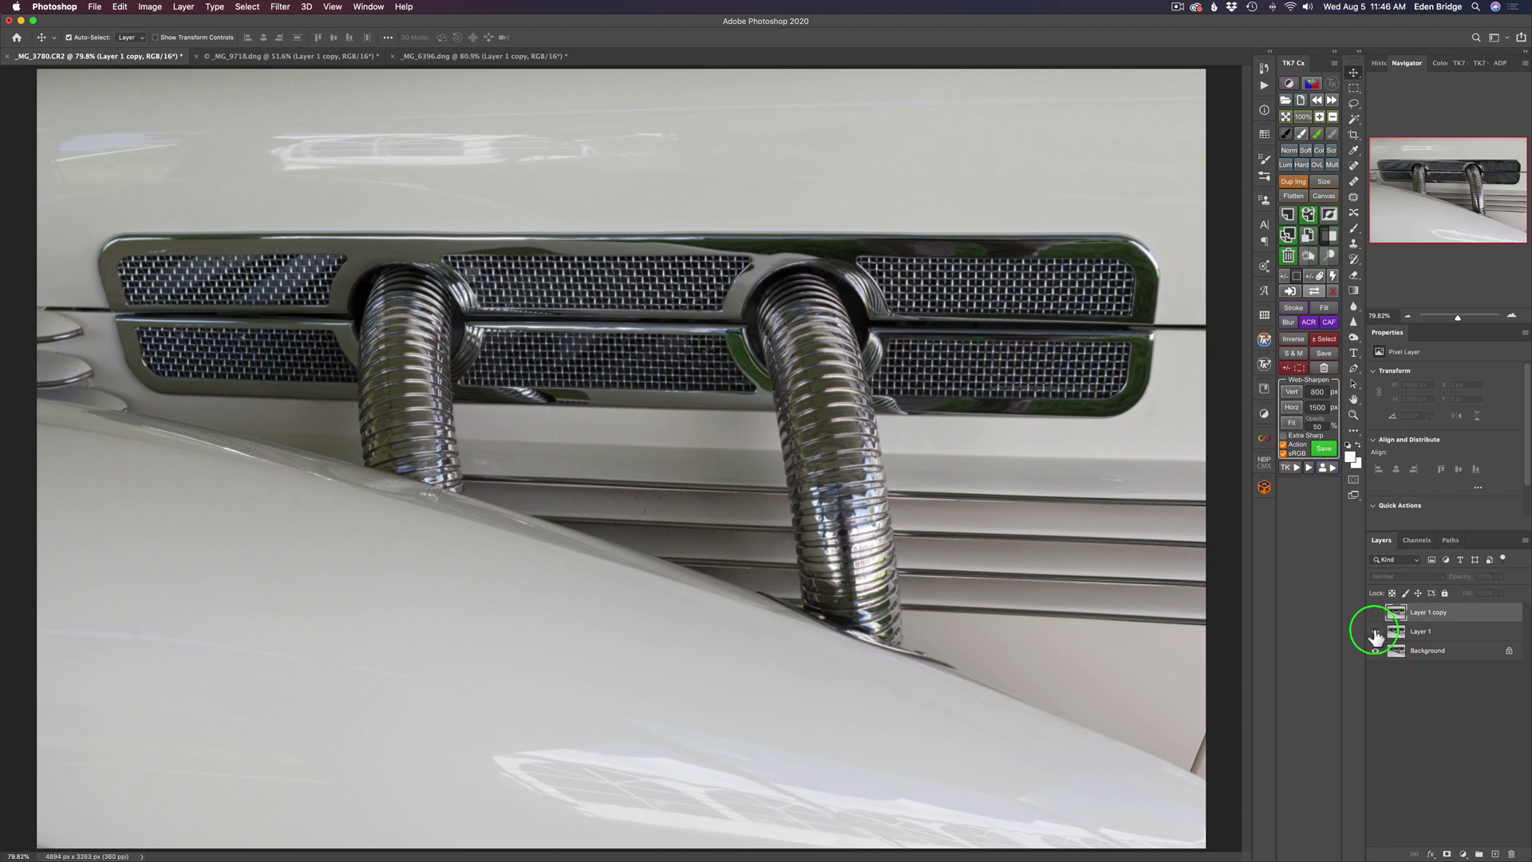
left_click(1376, 632)
left_click(1376, 613)
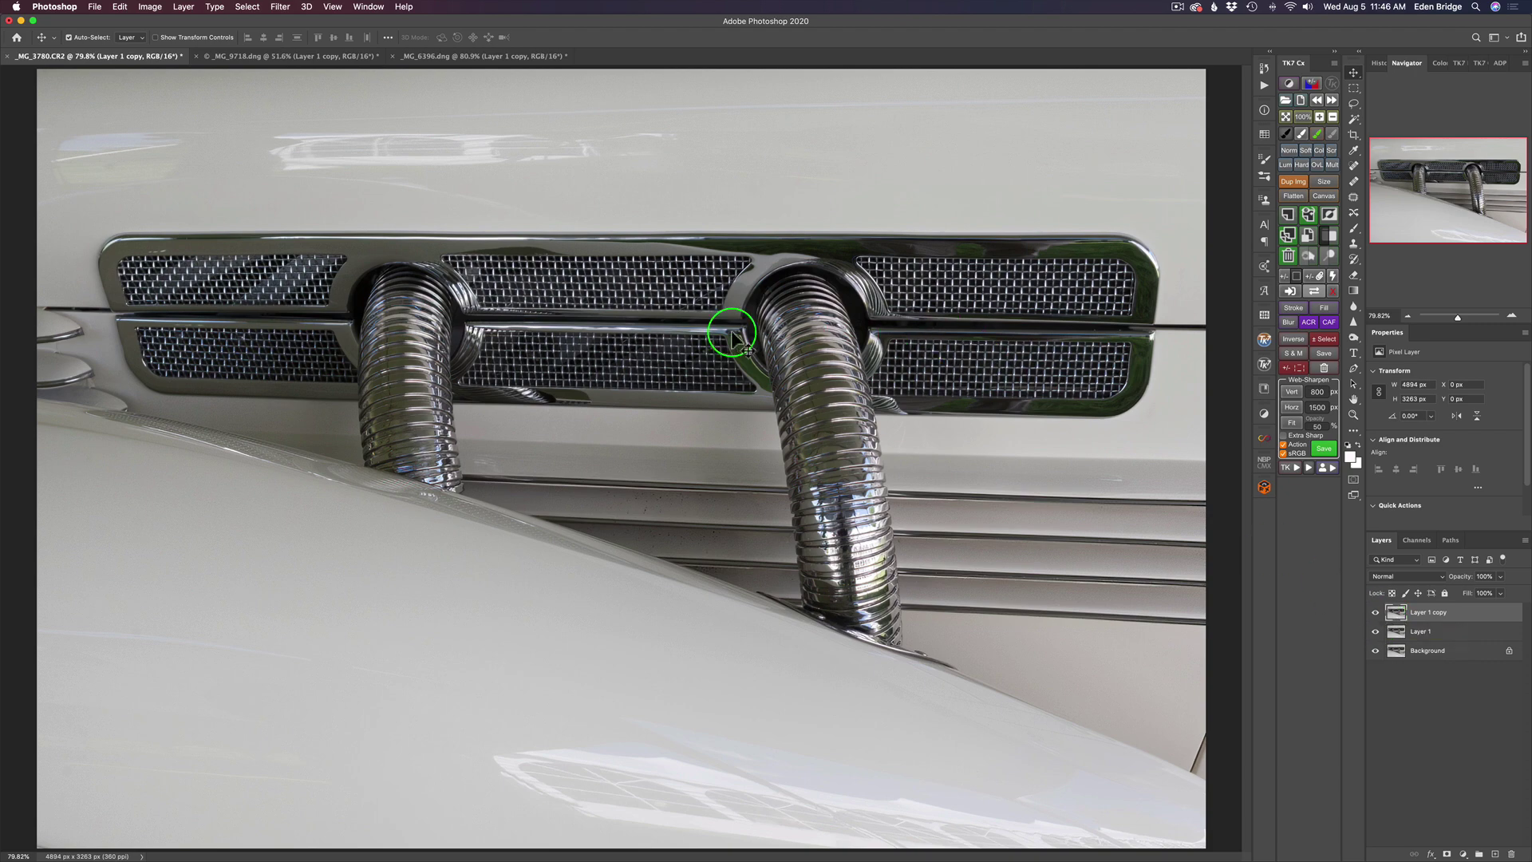
scroll(724, 334, "up", 3)
scroll(724, 334, "up", 3)
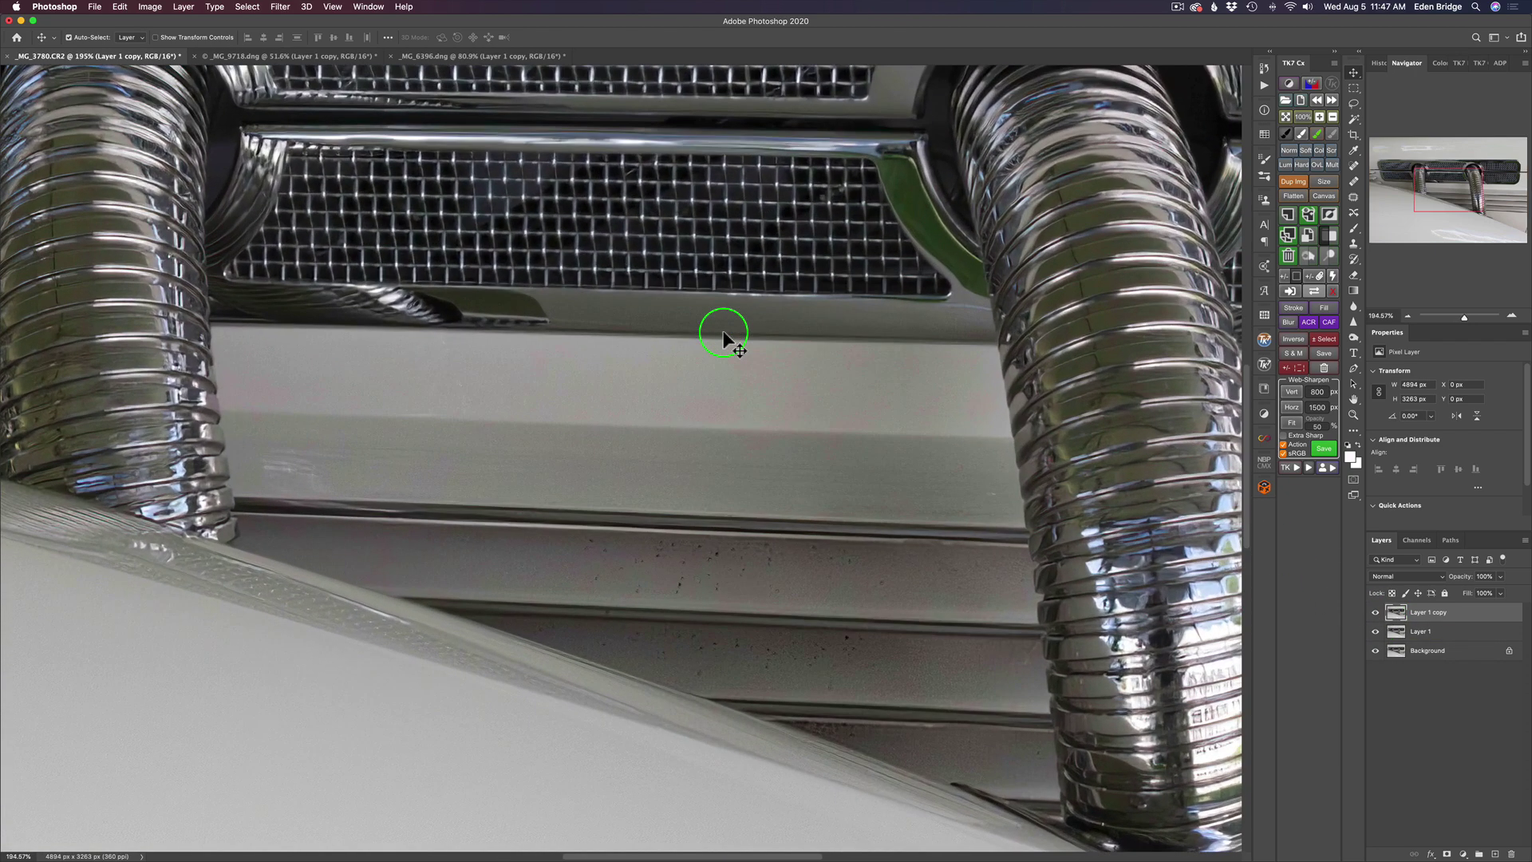
scroll(724, 334, "right", 5)
scroll(724, 334, "right", 1)
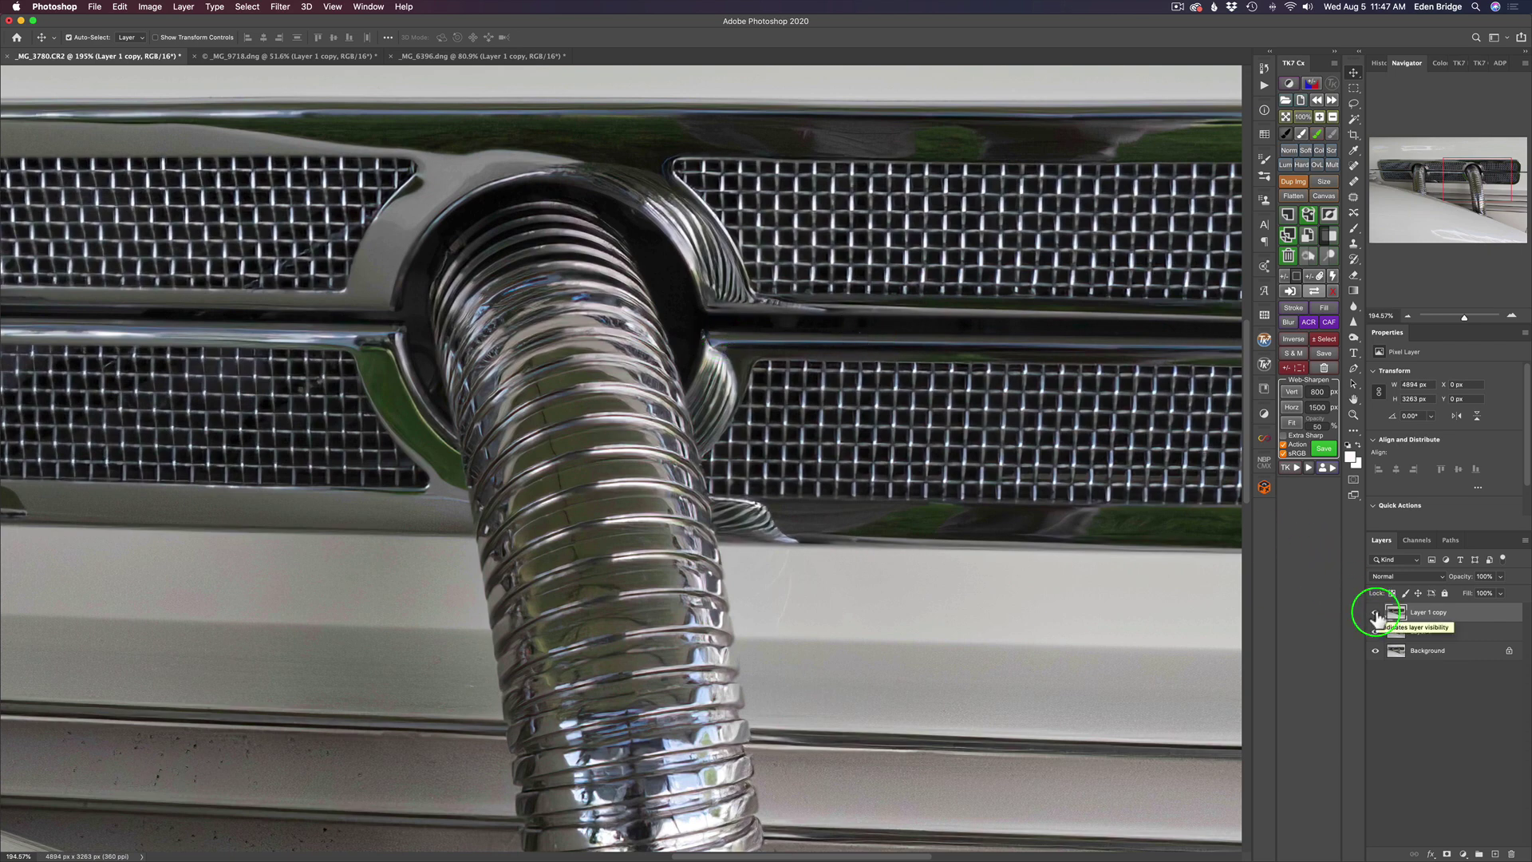
left_click(1375, 614)
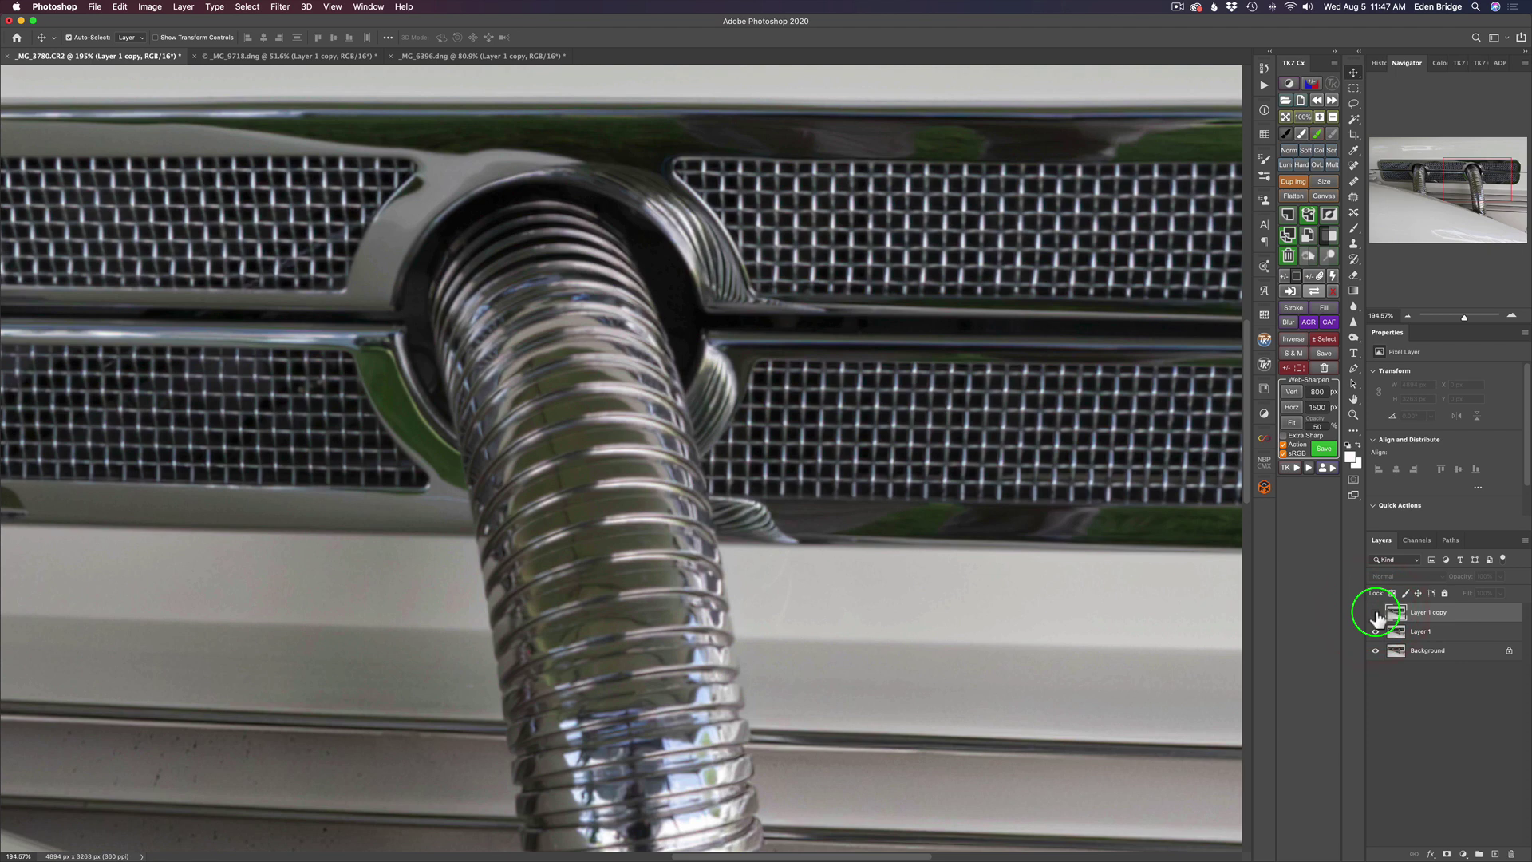
left_click(1375, 631)
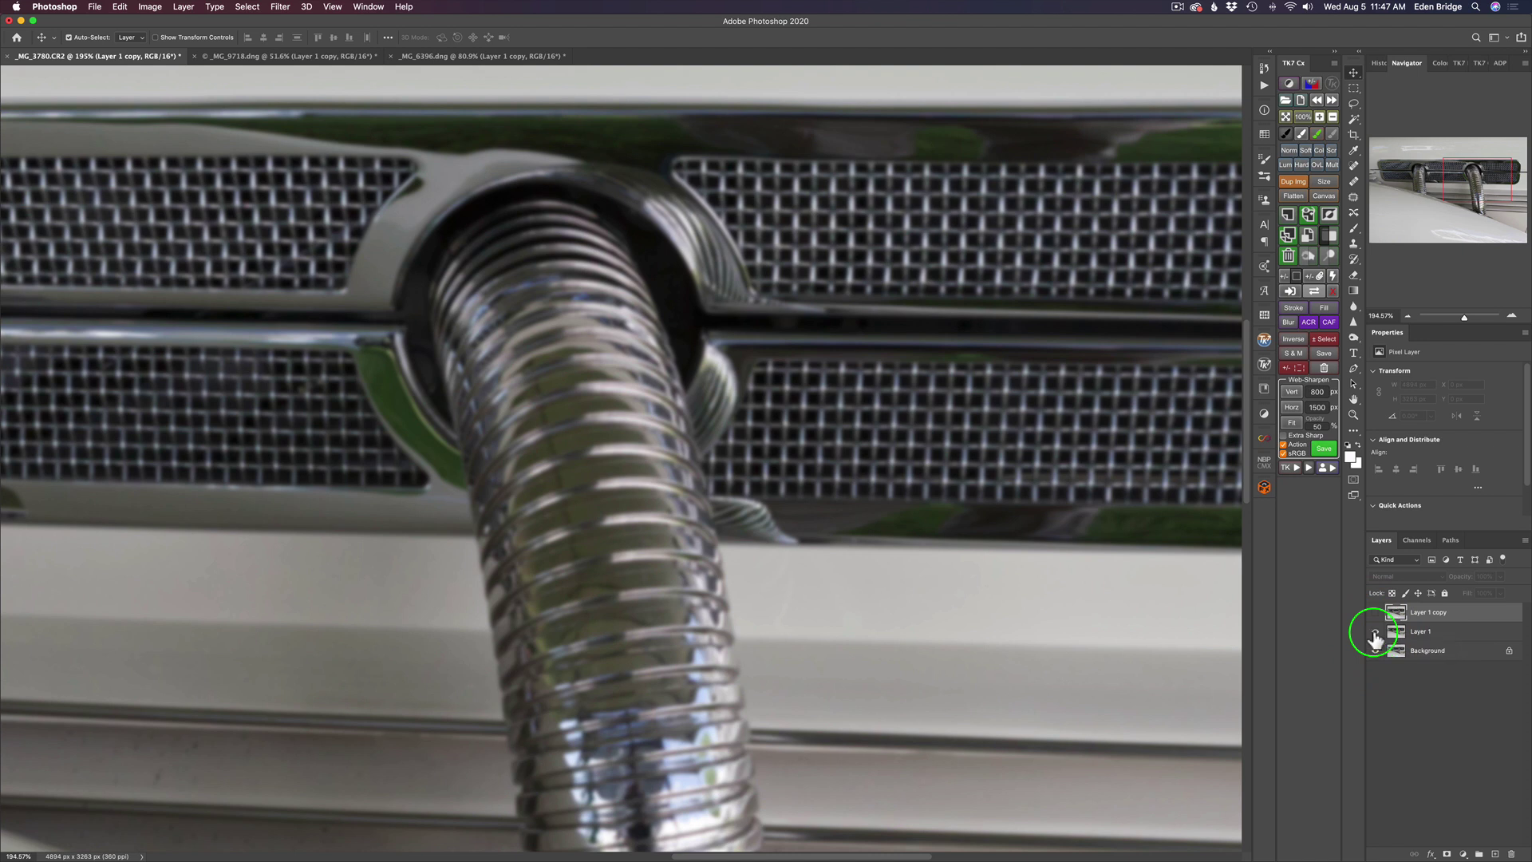
left_click(1375, 632)
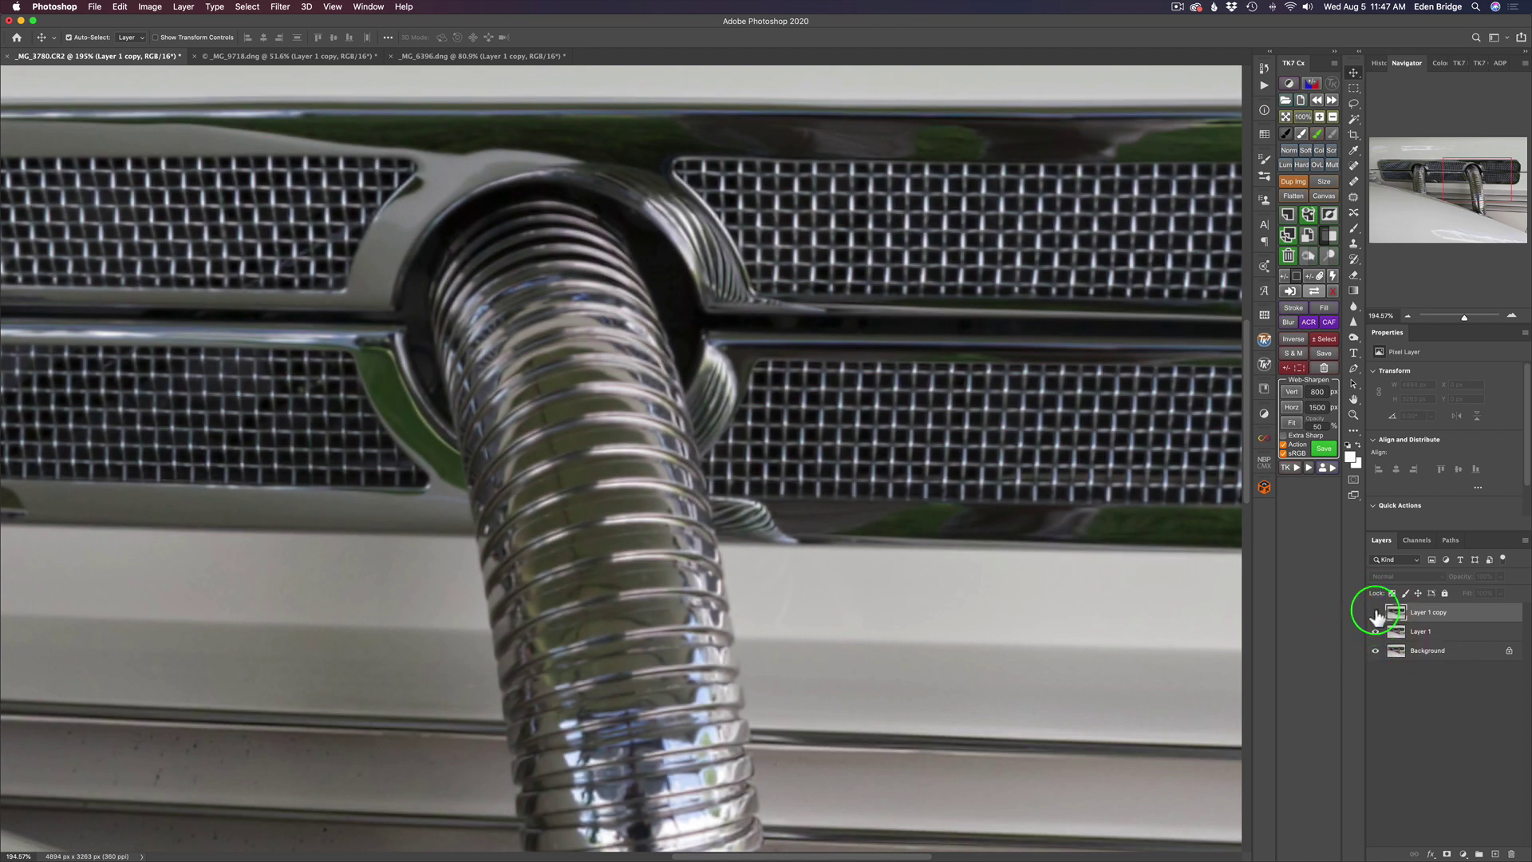
left_click(1375, 613)
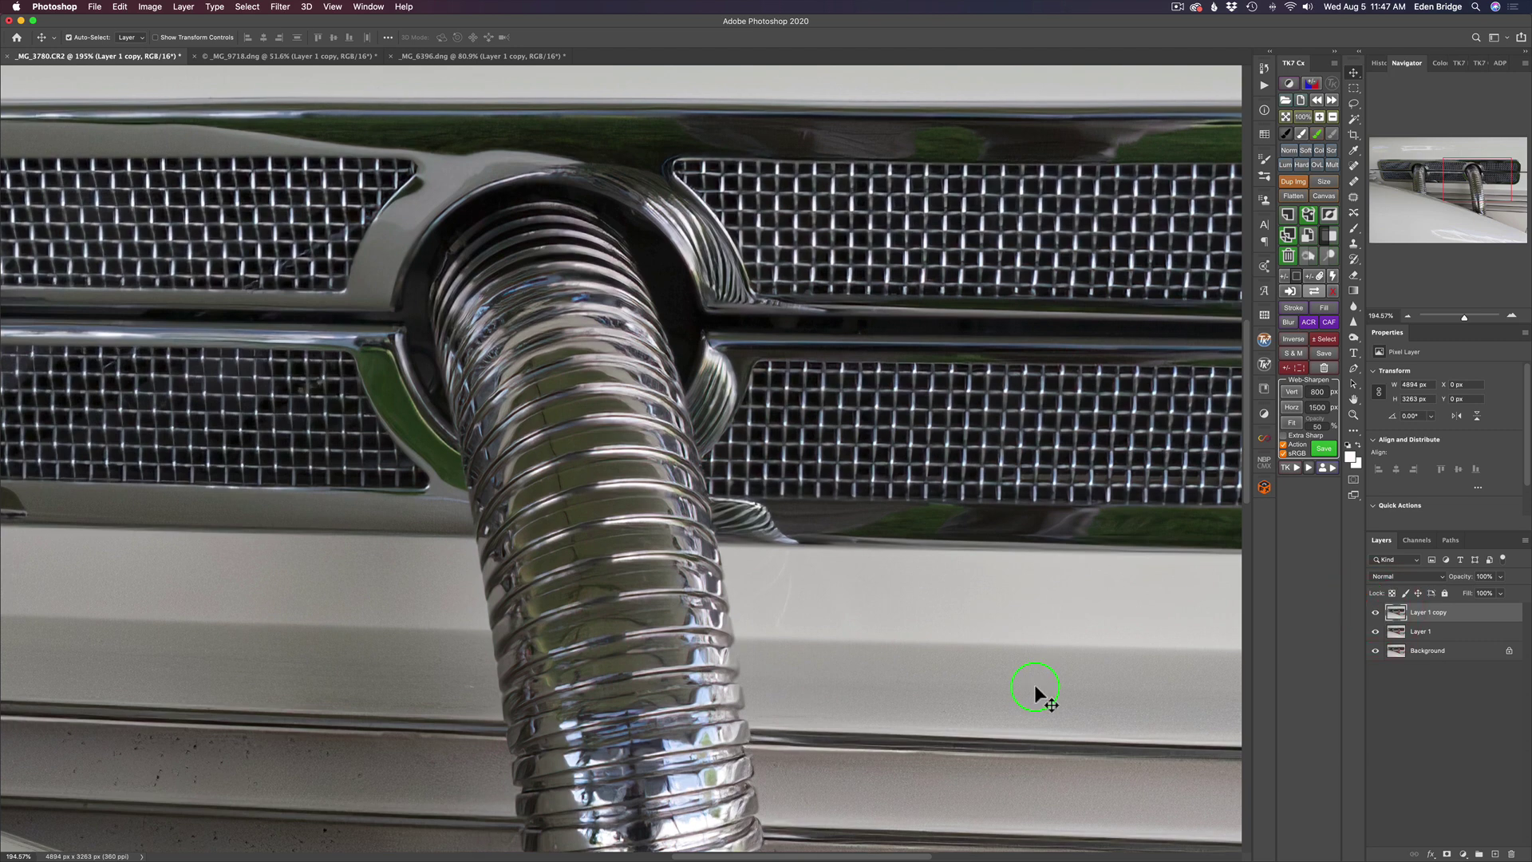
left_click_drag(1067, 708, 602, 49)
left_click_drag(772, 596, 1175, 855)
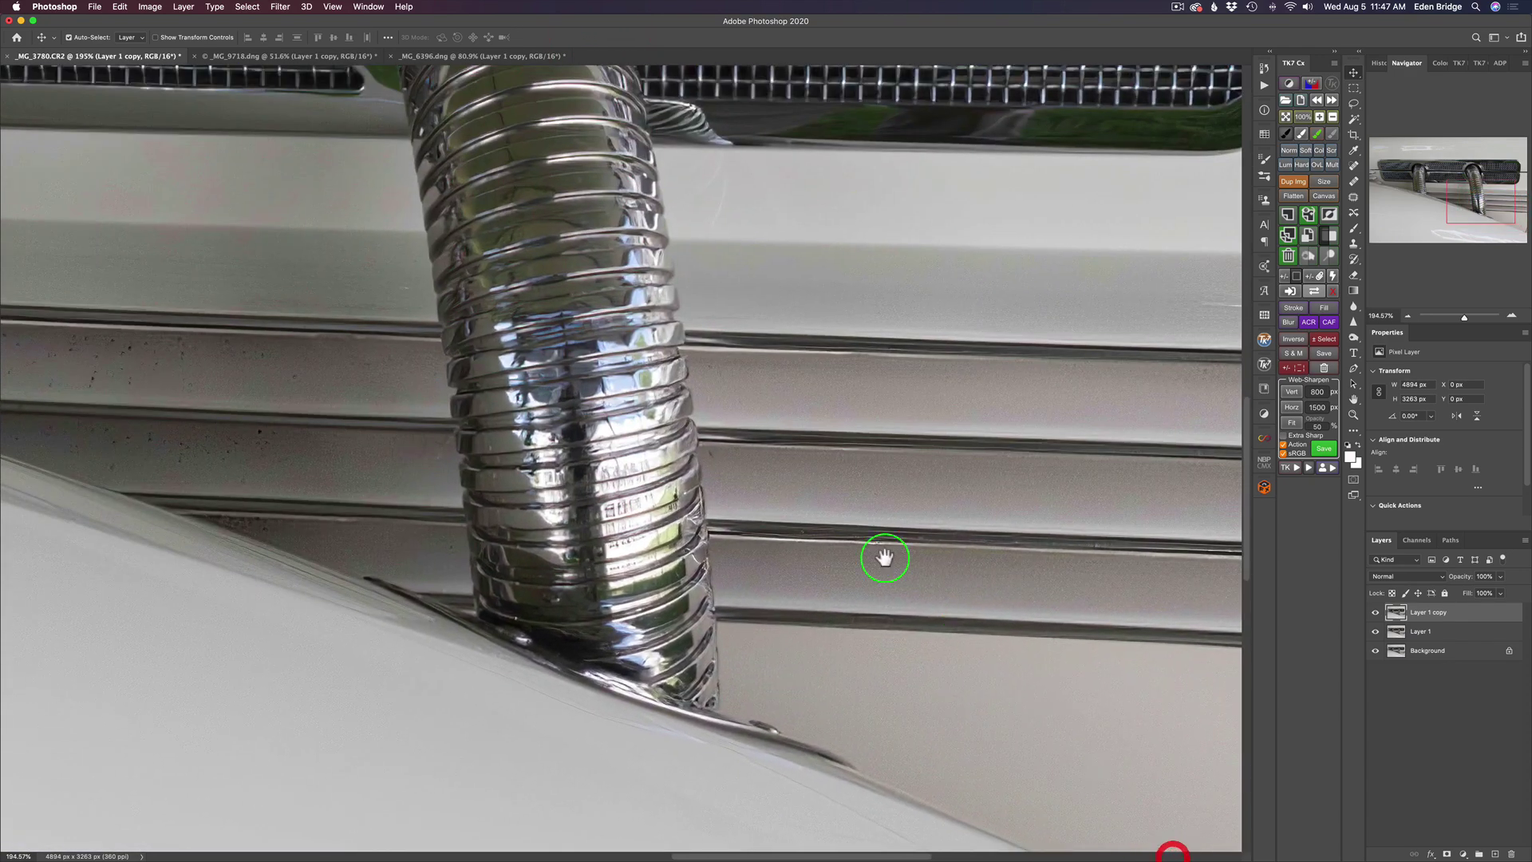
left_click_drag(530, 311, 989, 752)
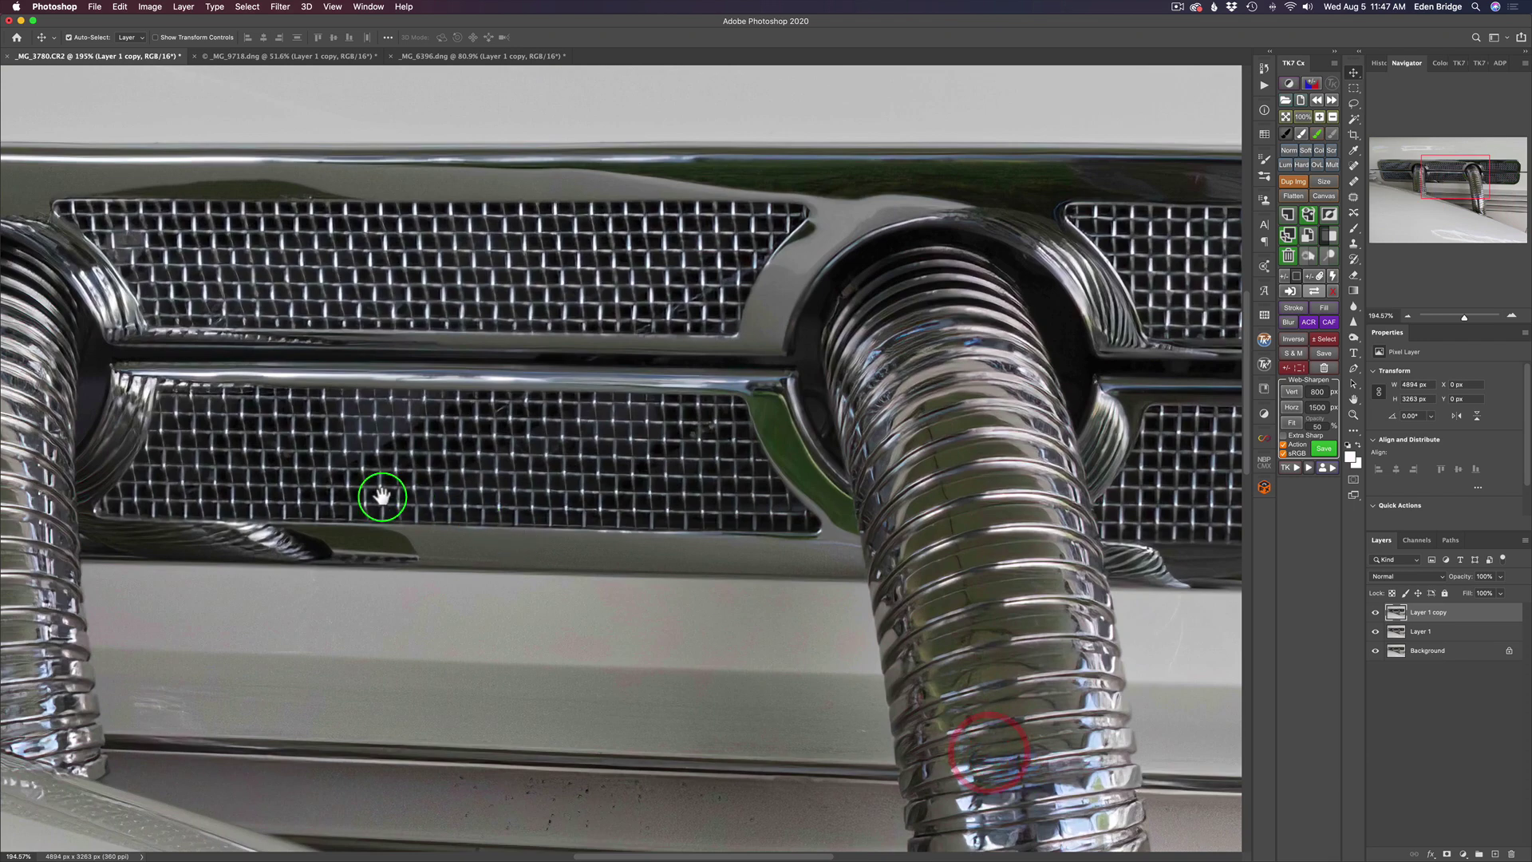
left_click_drag(383, 499, 1061, 550)
left_click_drag(551, 537, 862, 404)
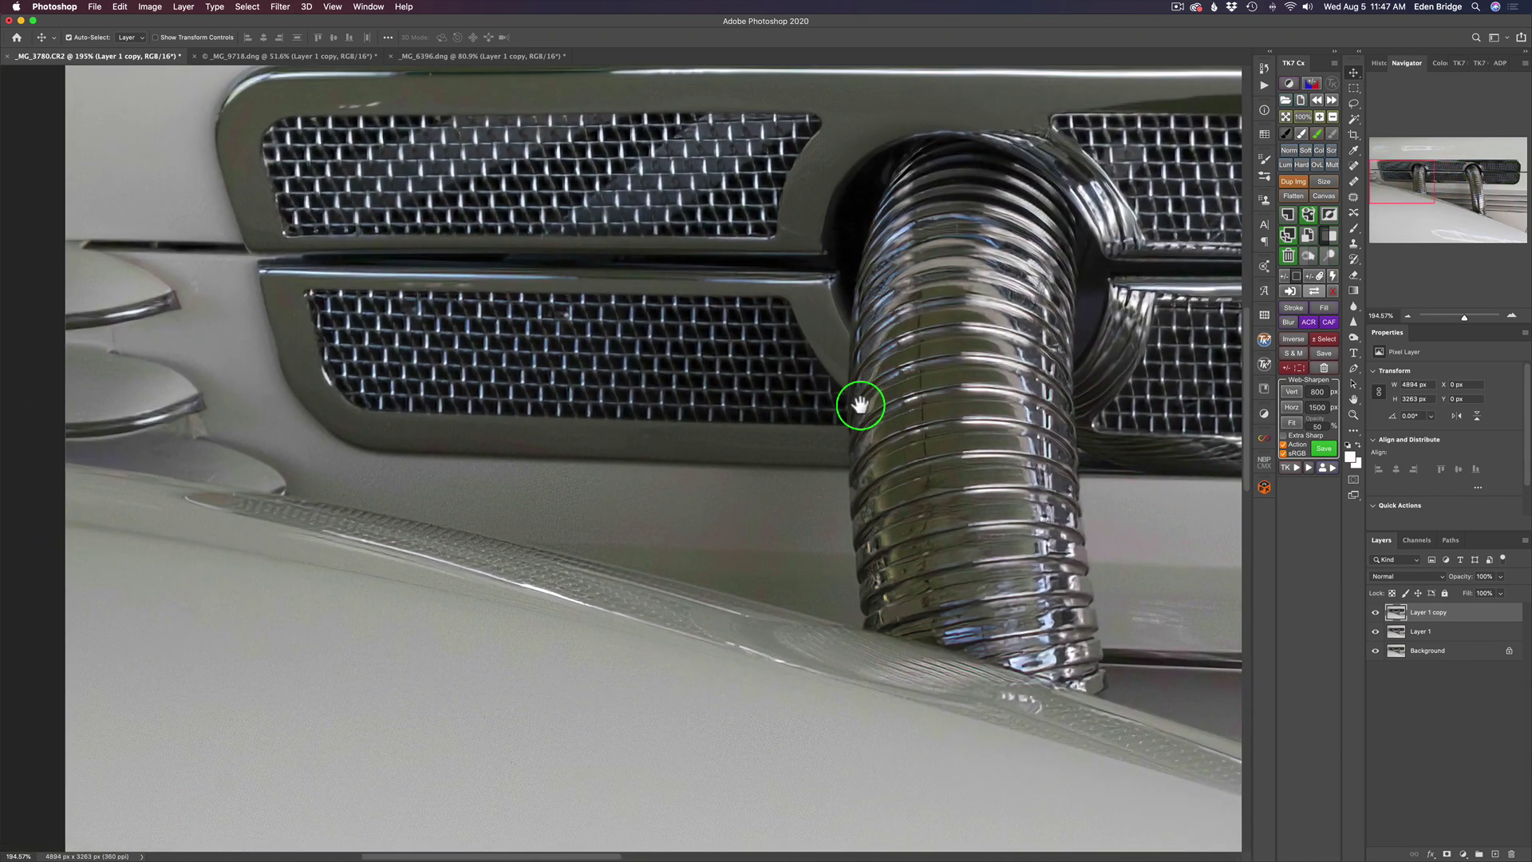
left_click_drag(506, 479, 604, 472)
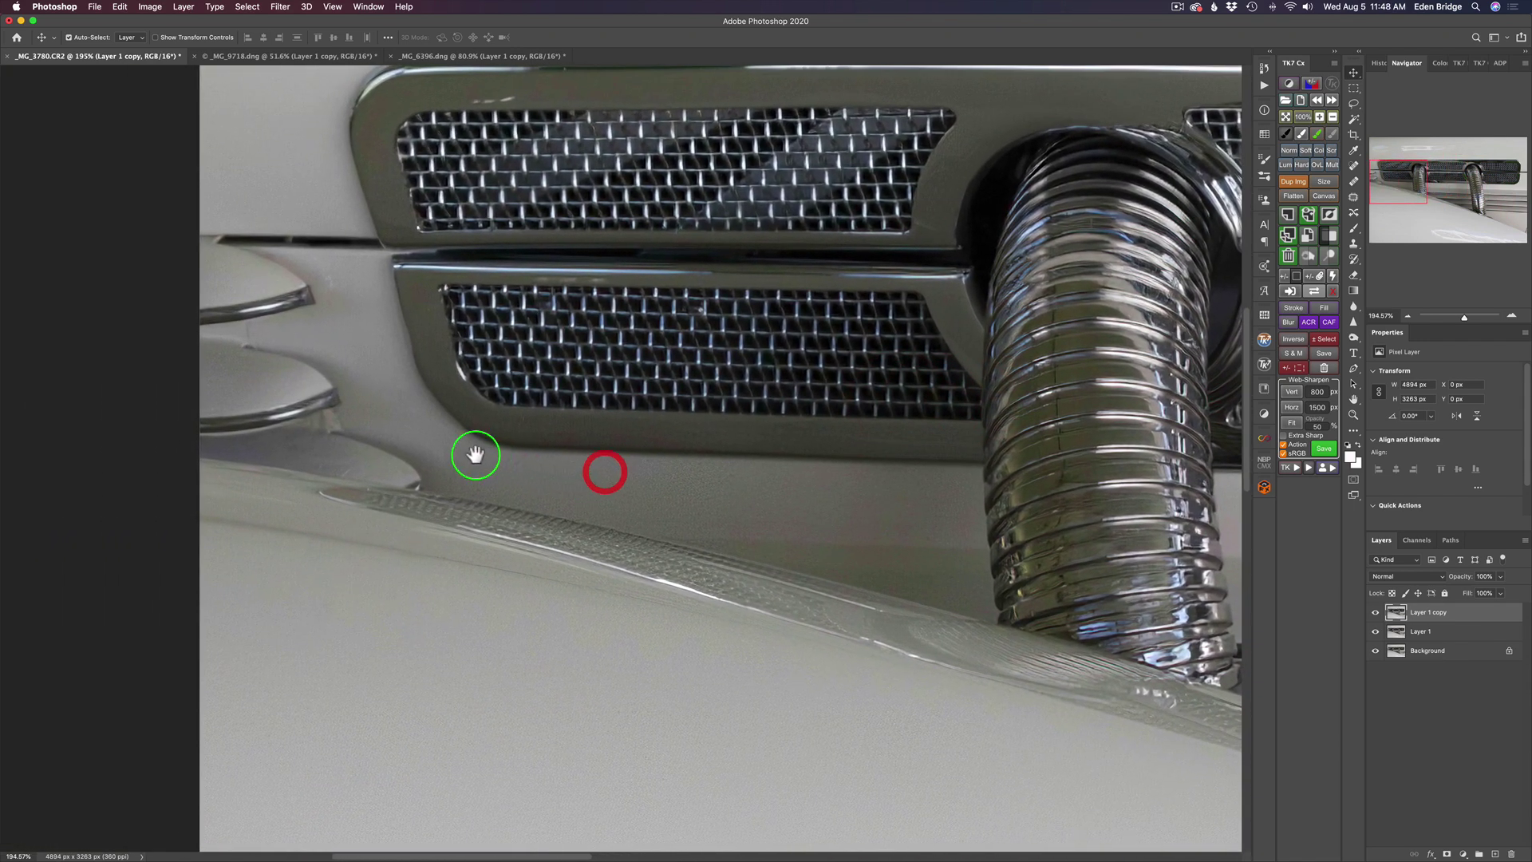
left_click_drag(462, 448, 513, 458)
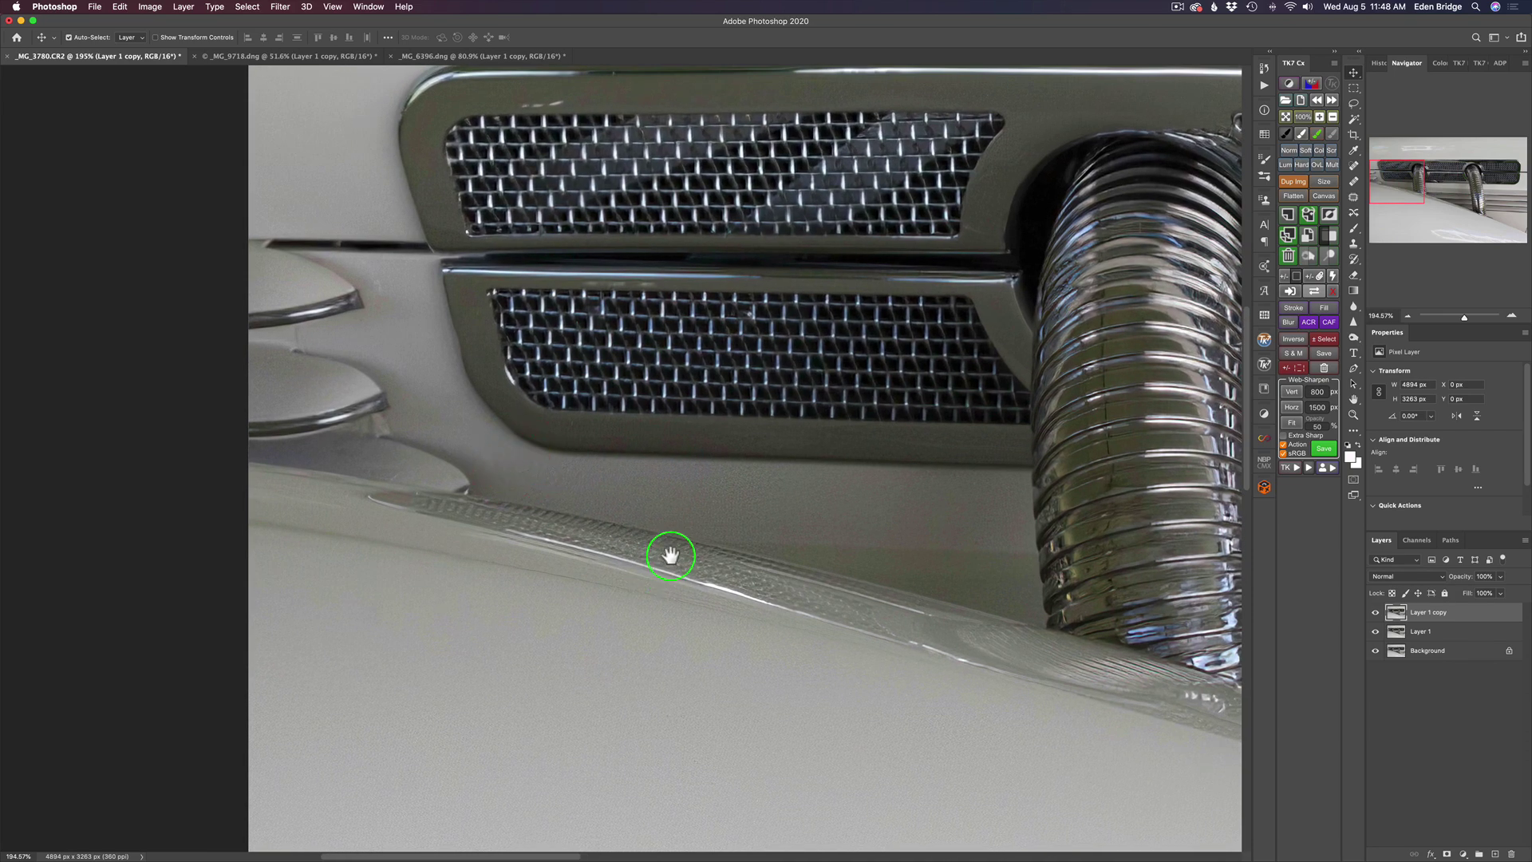
left_click_drag(609, 448, 4, 393)
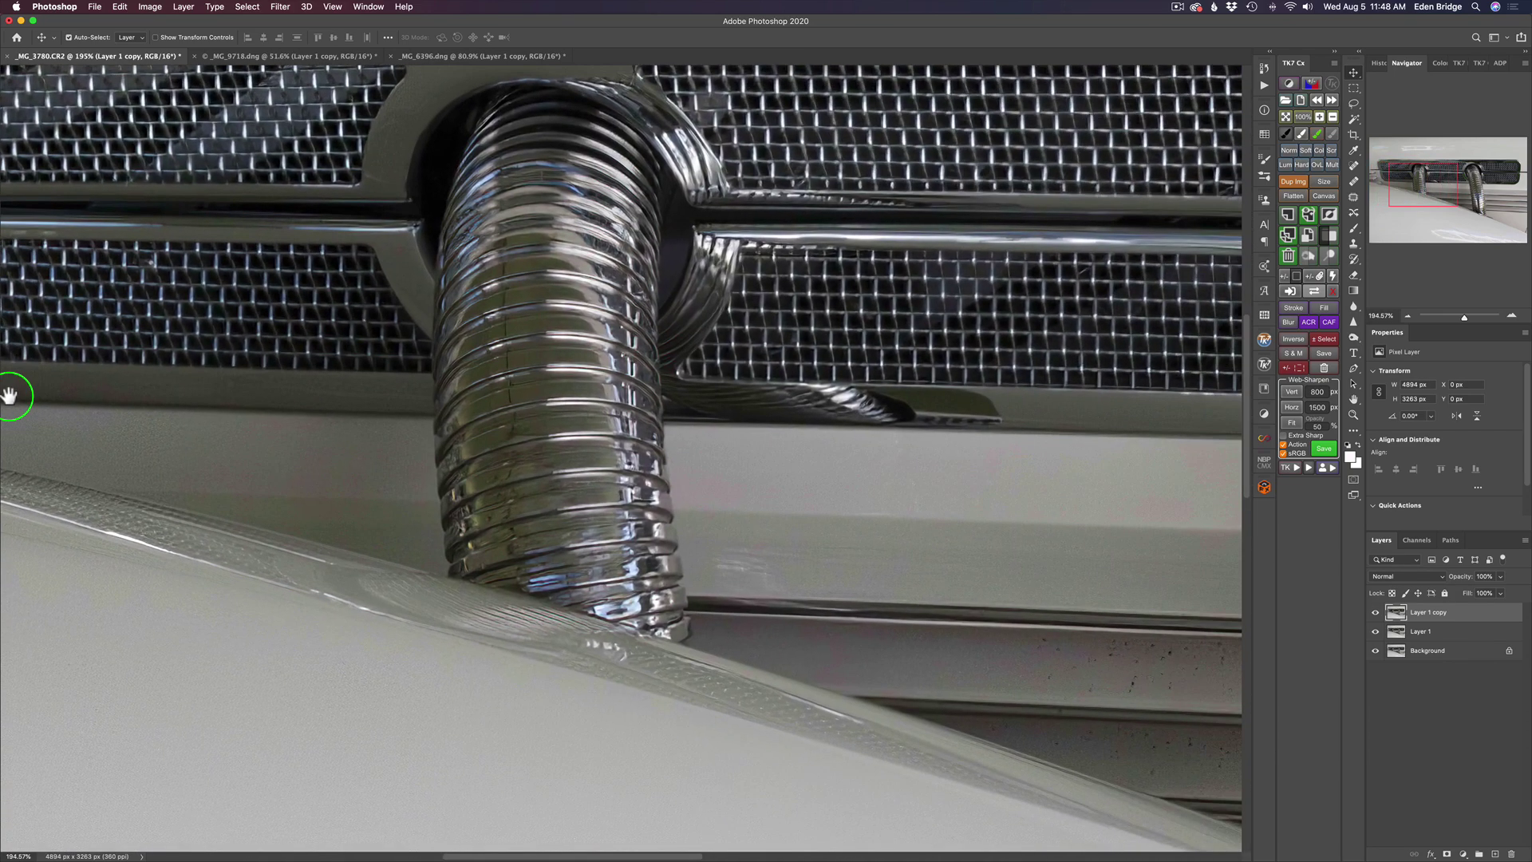
left_click_drag(798, 381, 378, 503)
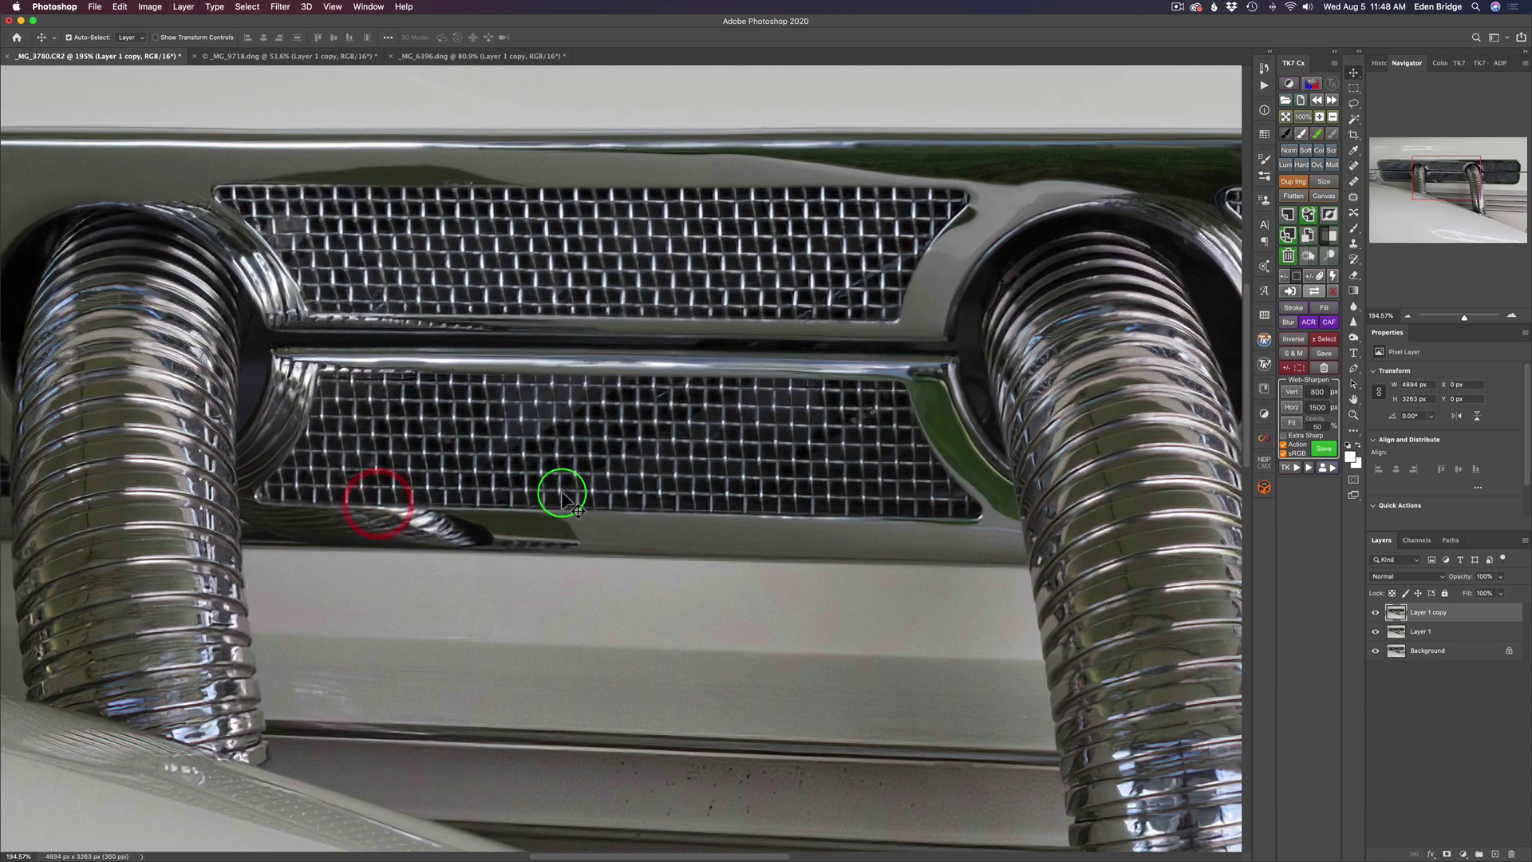
scroll(551, 501, "down", 5)
scroll(551, 501, "down", 3)
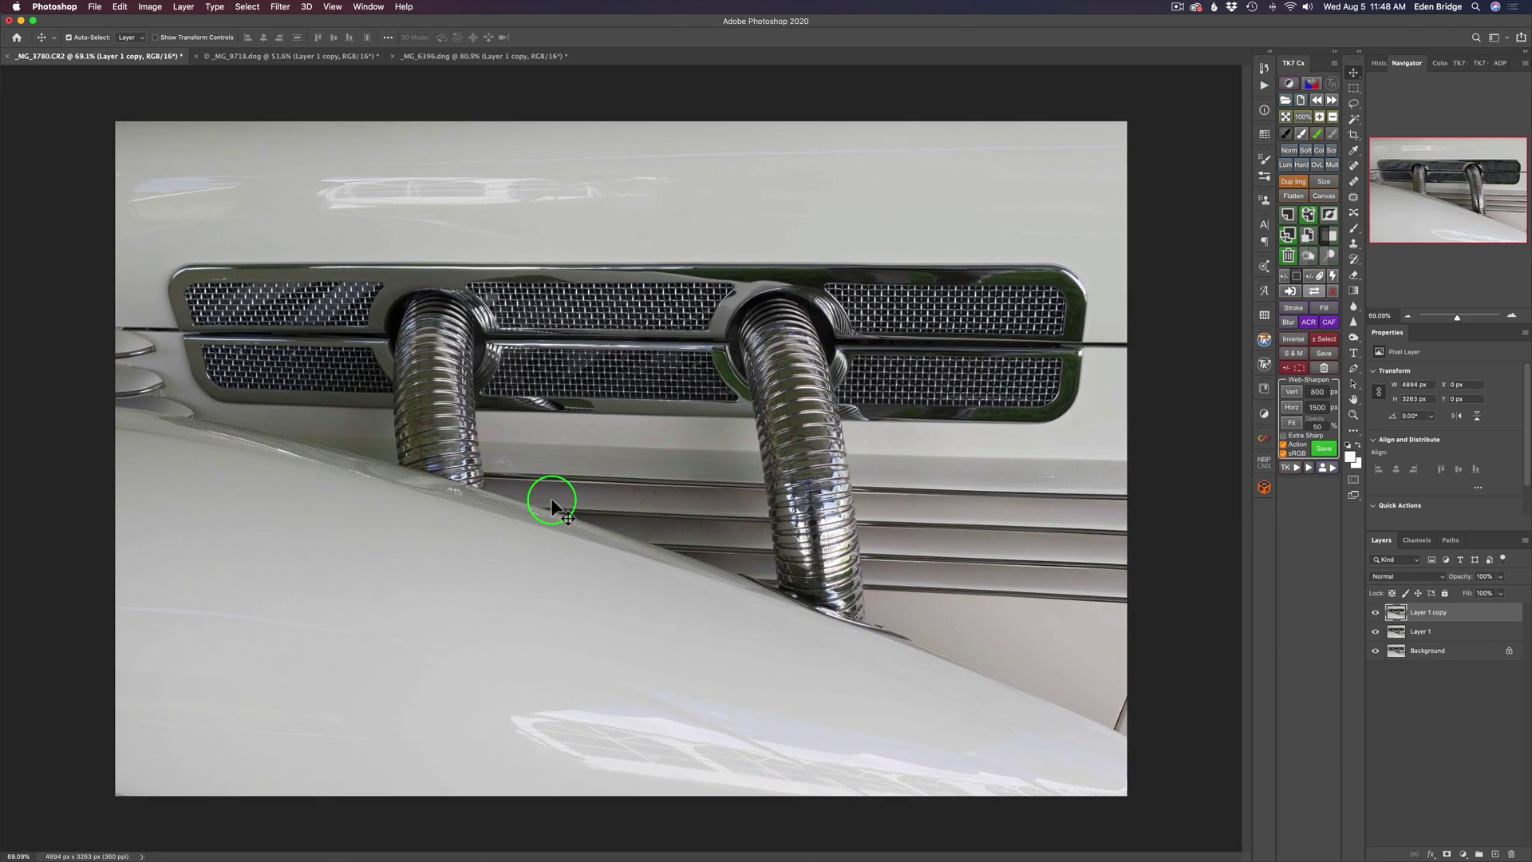
Switch between the portrait, bee-on-flower and car grille document tabs
left_click(318, 57)
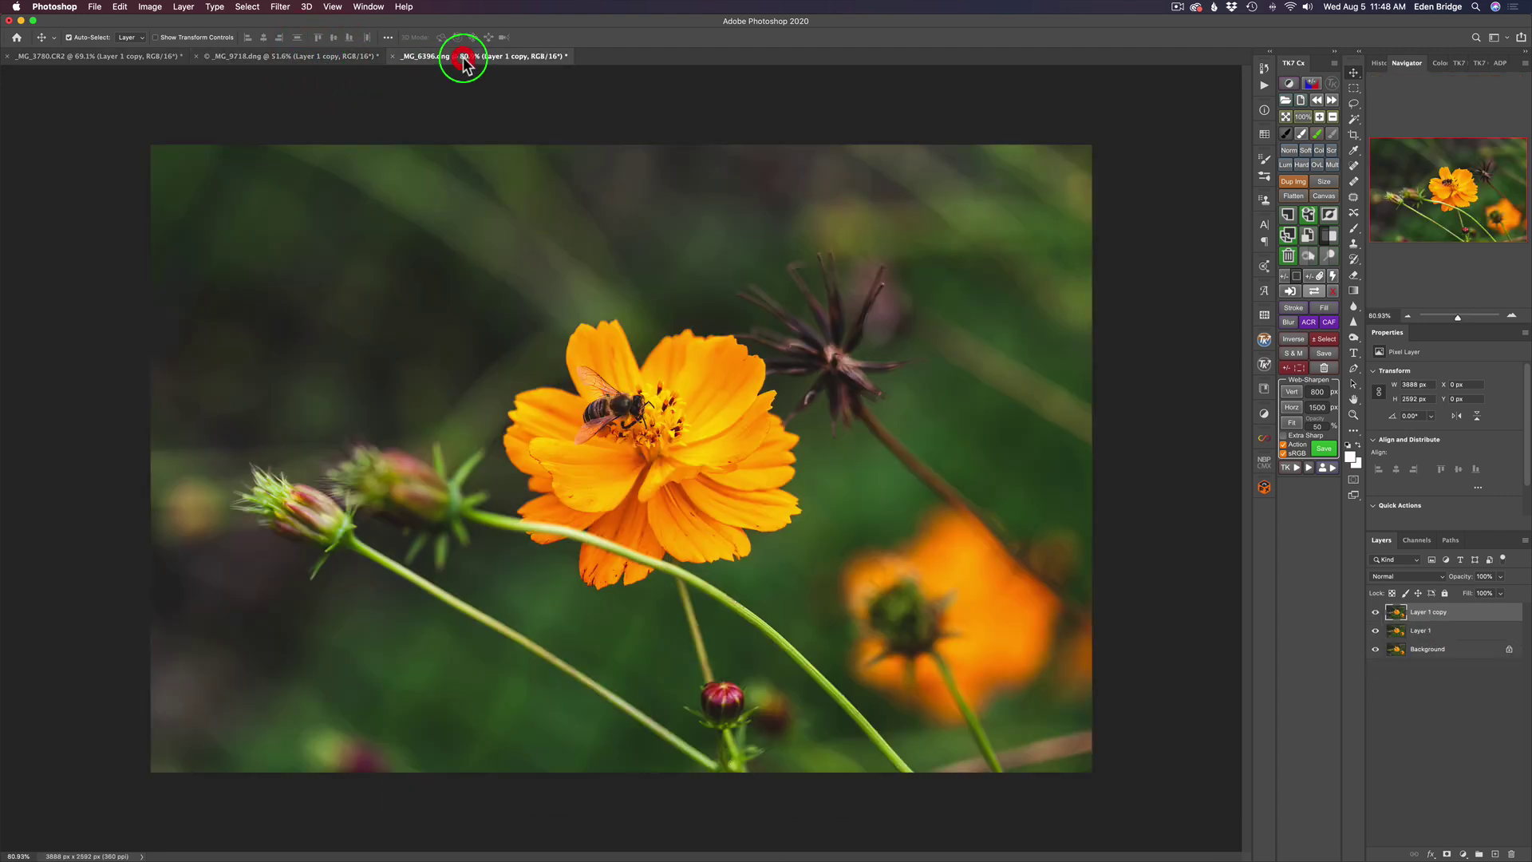
left_click(463, 57)
left_click(102, 57)
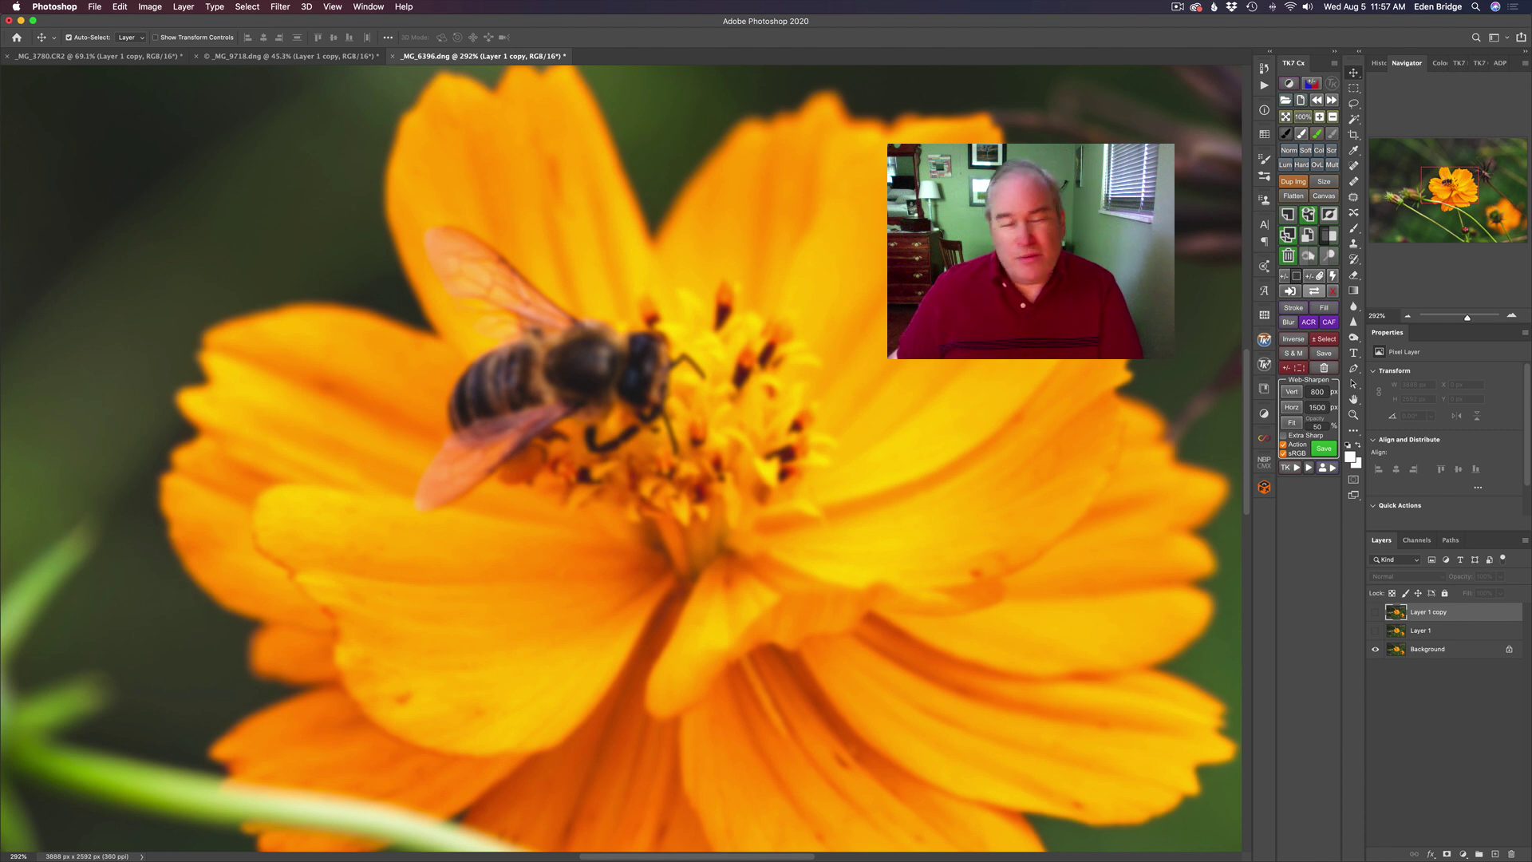
Turn Layer 1 and Layer 1 copy back on in the bee photo's Layers panel
left_click(1375, 649, "alt")
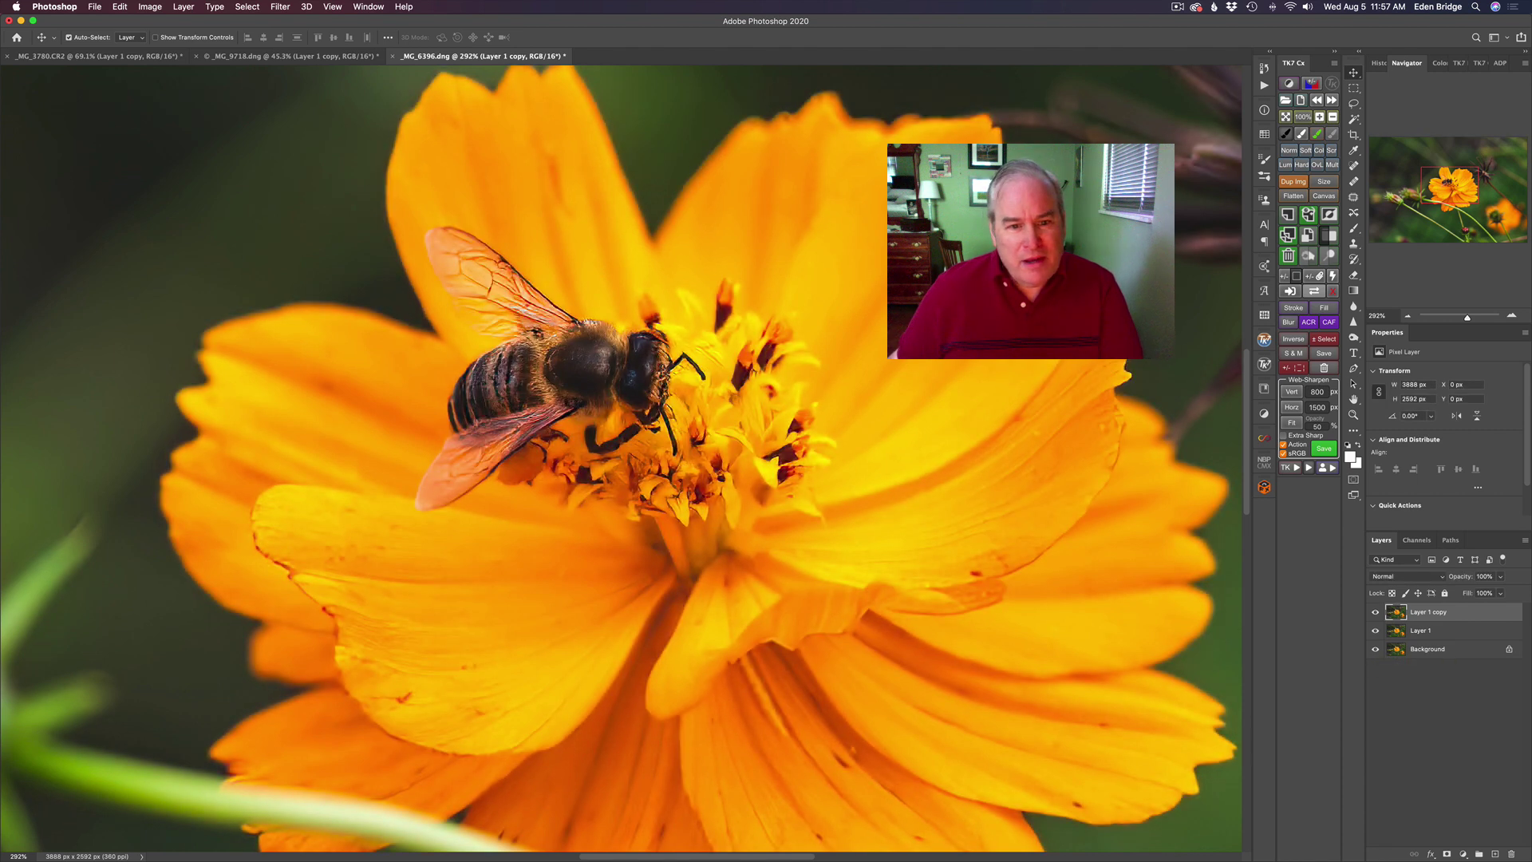